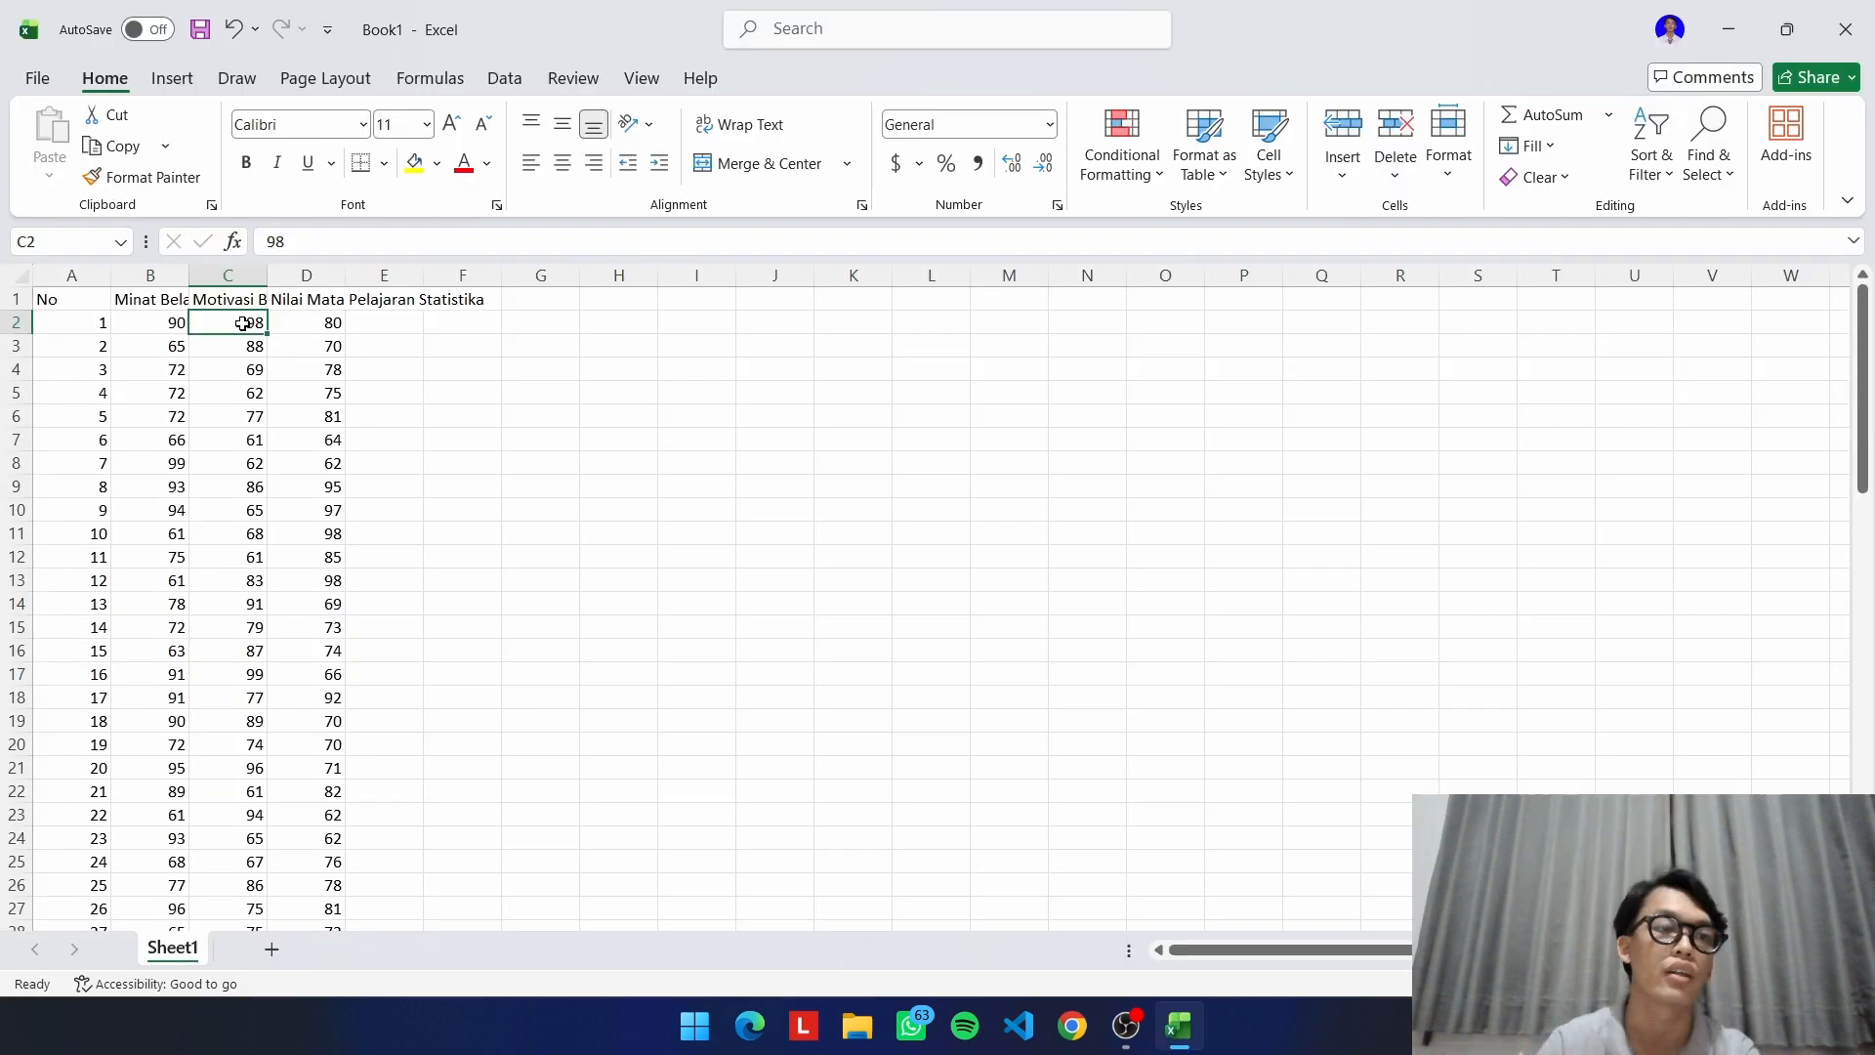
Review the Minat Belajar, Motivasi Belajar and Nilai Mata Pelajaran Statistika score columns in the worksheet
click(174, 332)
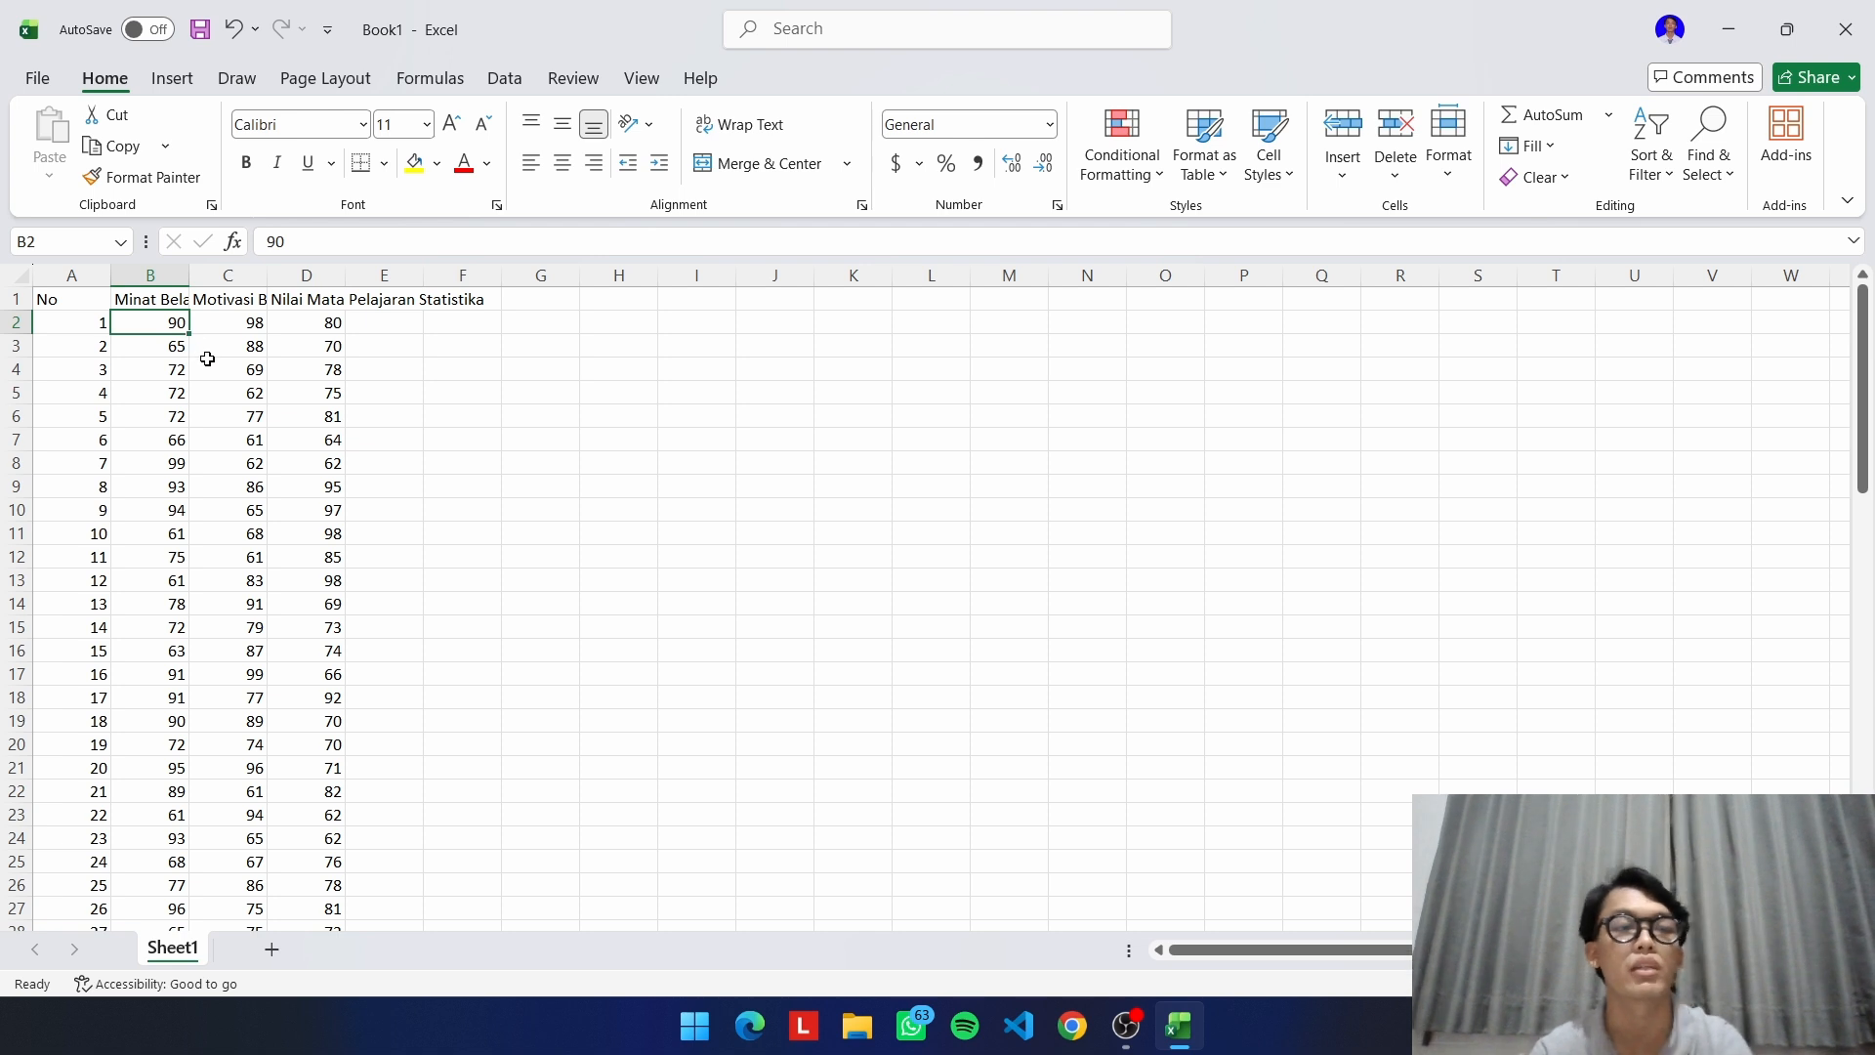
scroll(254, 402, down, 6)
scroll(284, 412, down, 6)
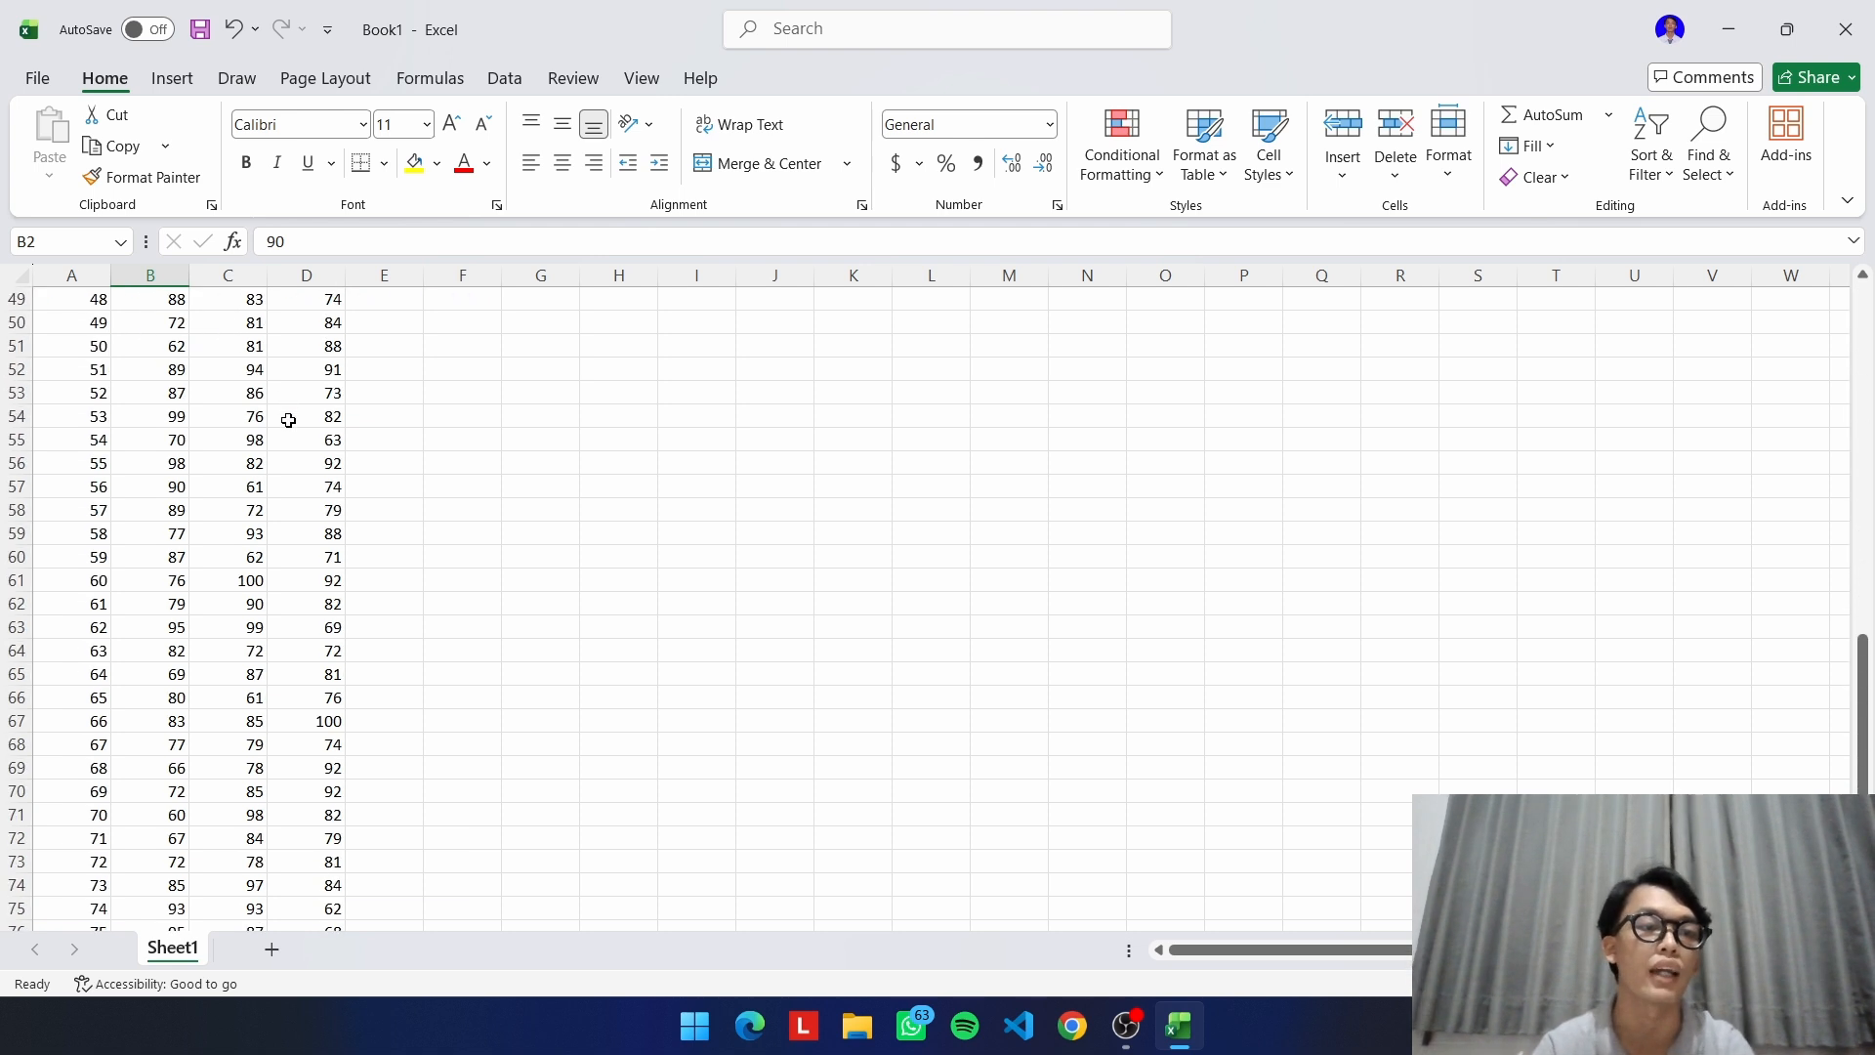
scroll(284, 430, up, 12)
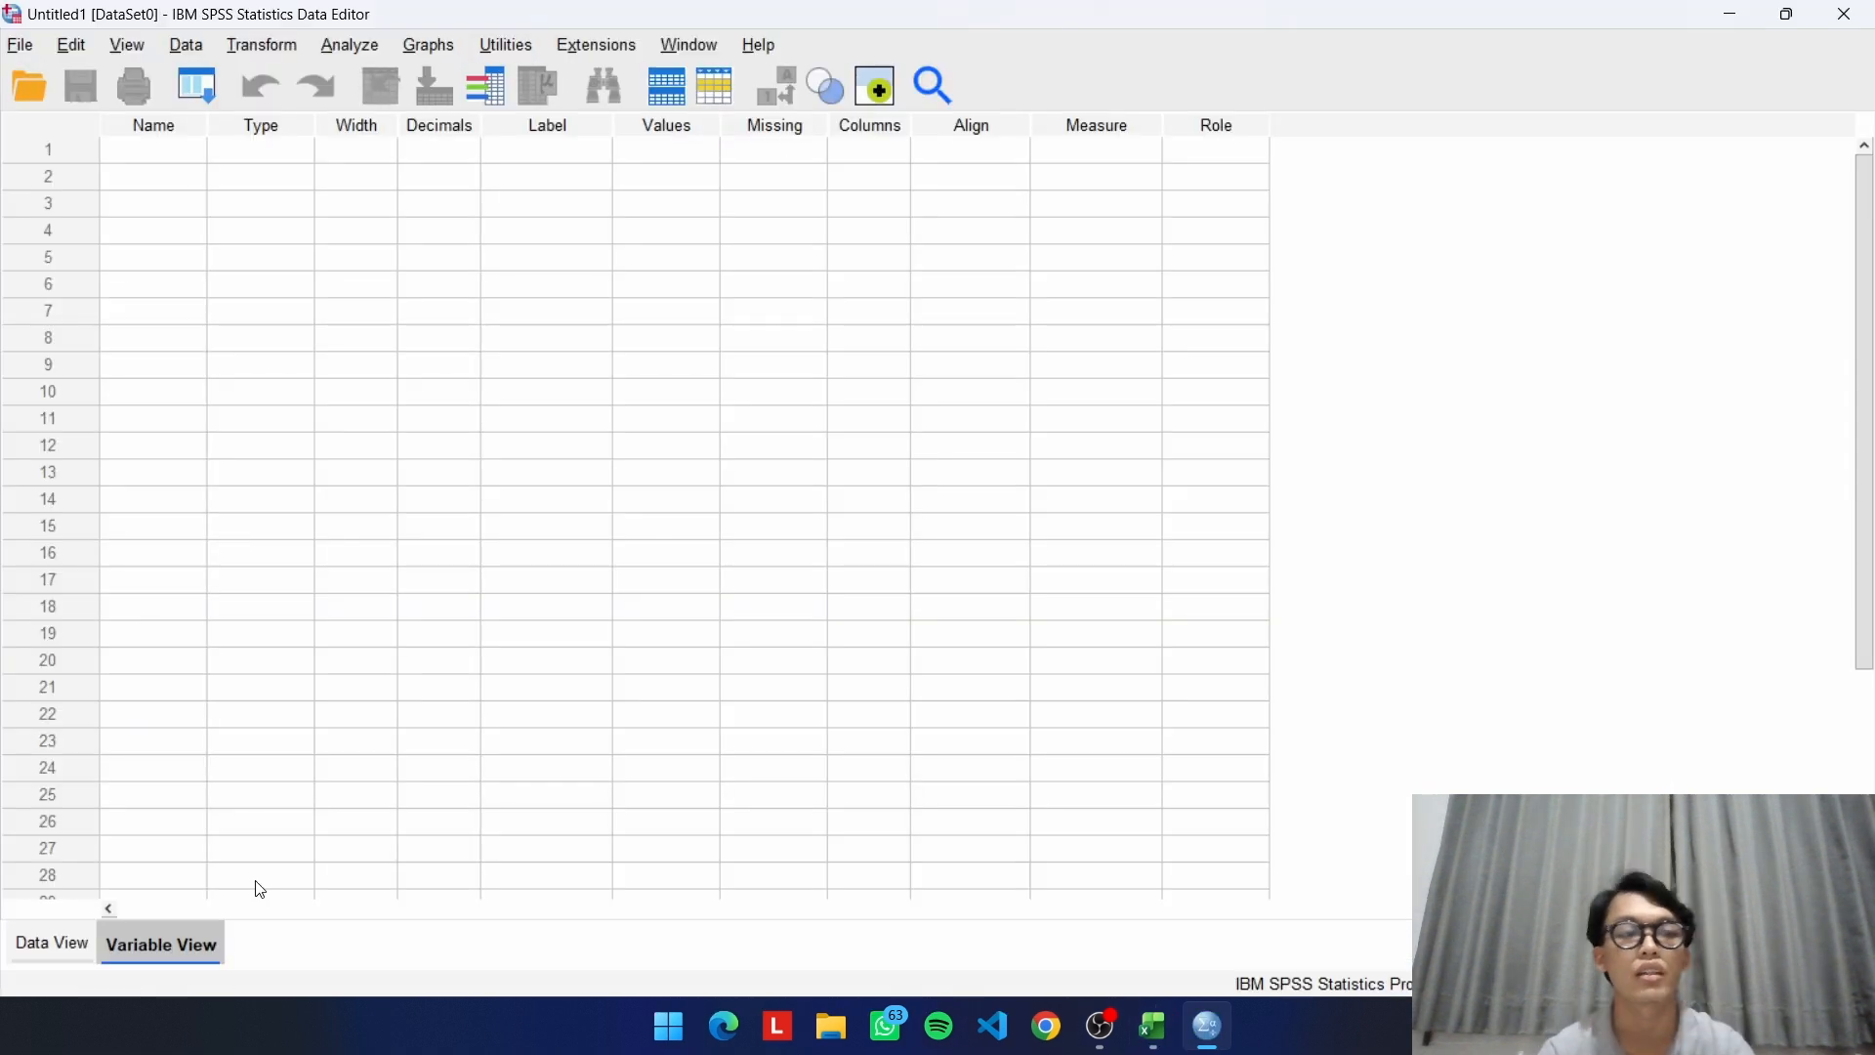
Show the Data View in SPSS, and copy the scores in cells B2:D81 of the Excel worksheet without the headings
click(56, 946)
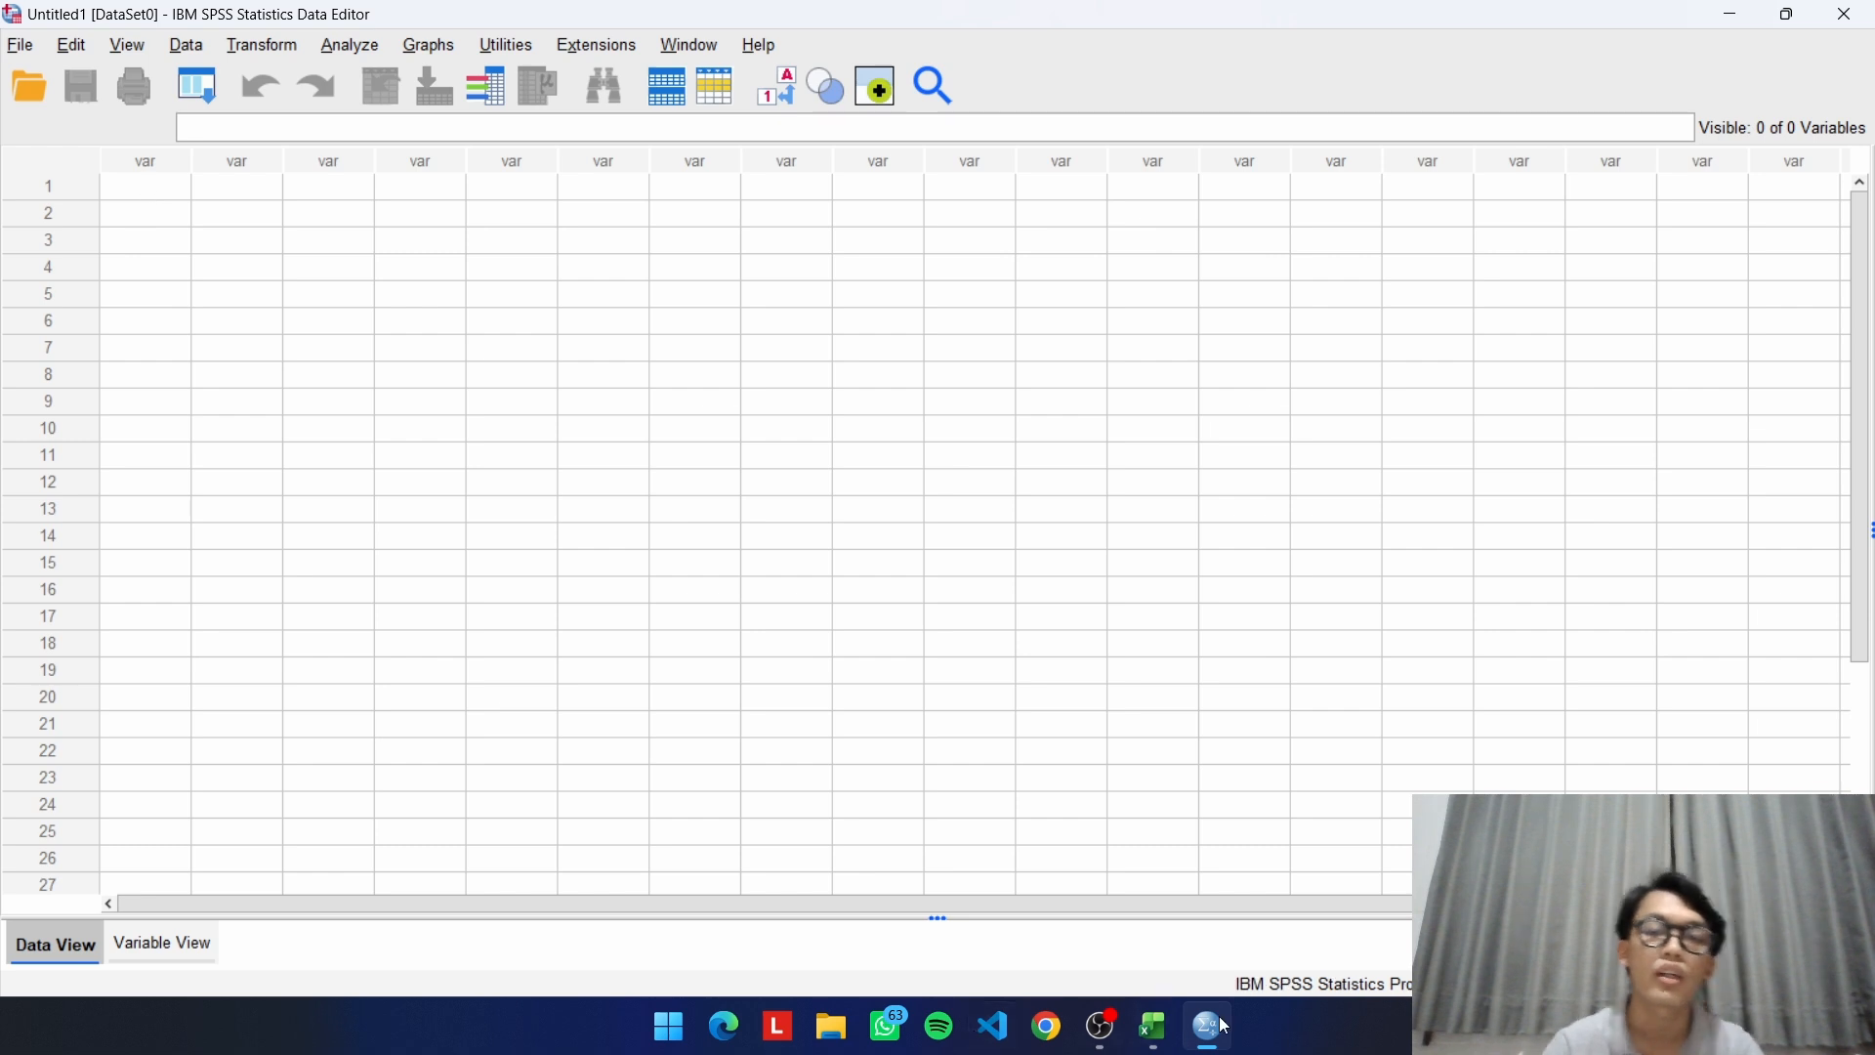
click(1153, 1026)
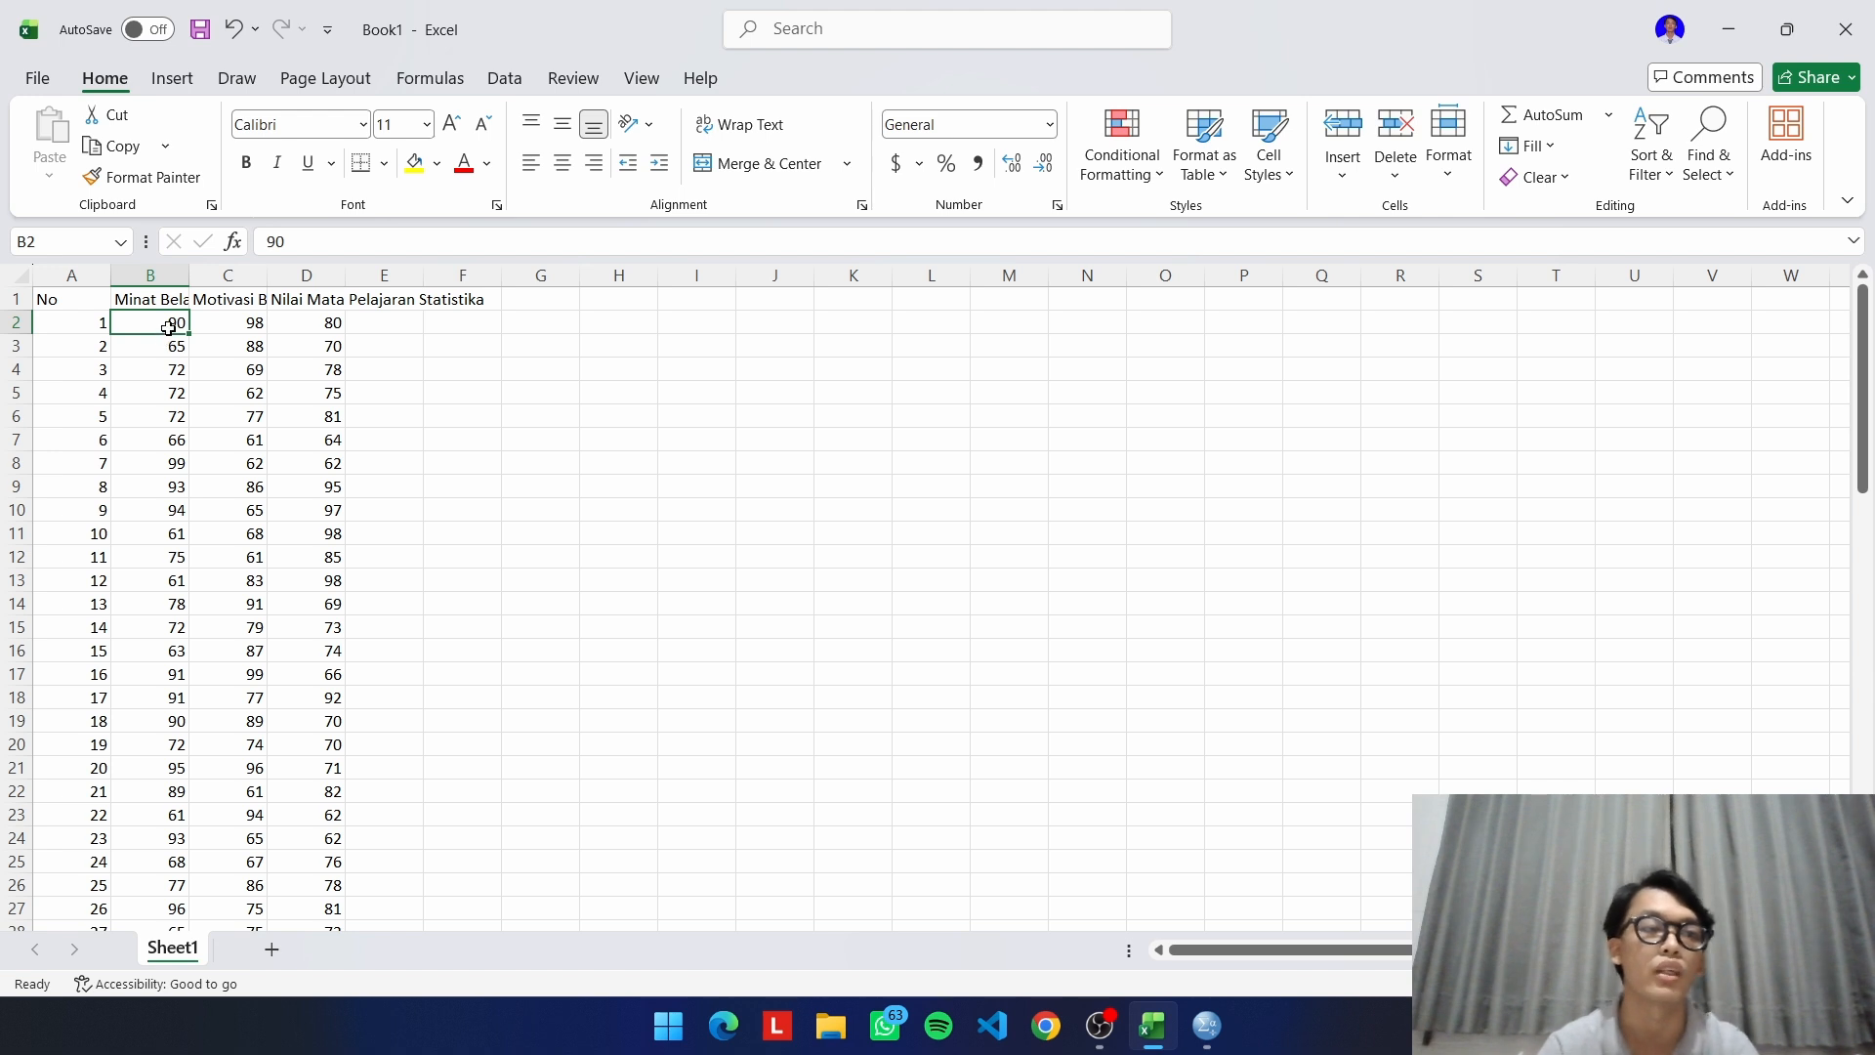
drag(166, 326, 324, 792)
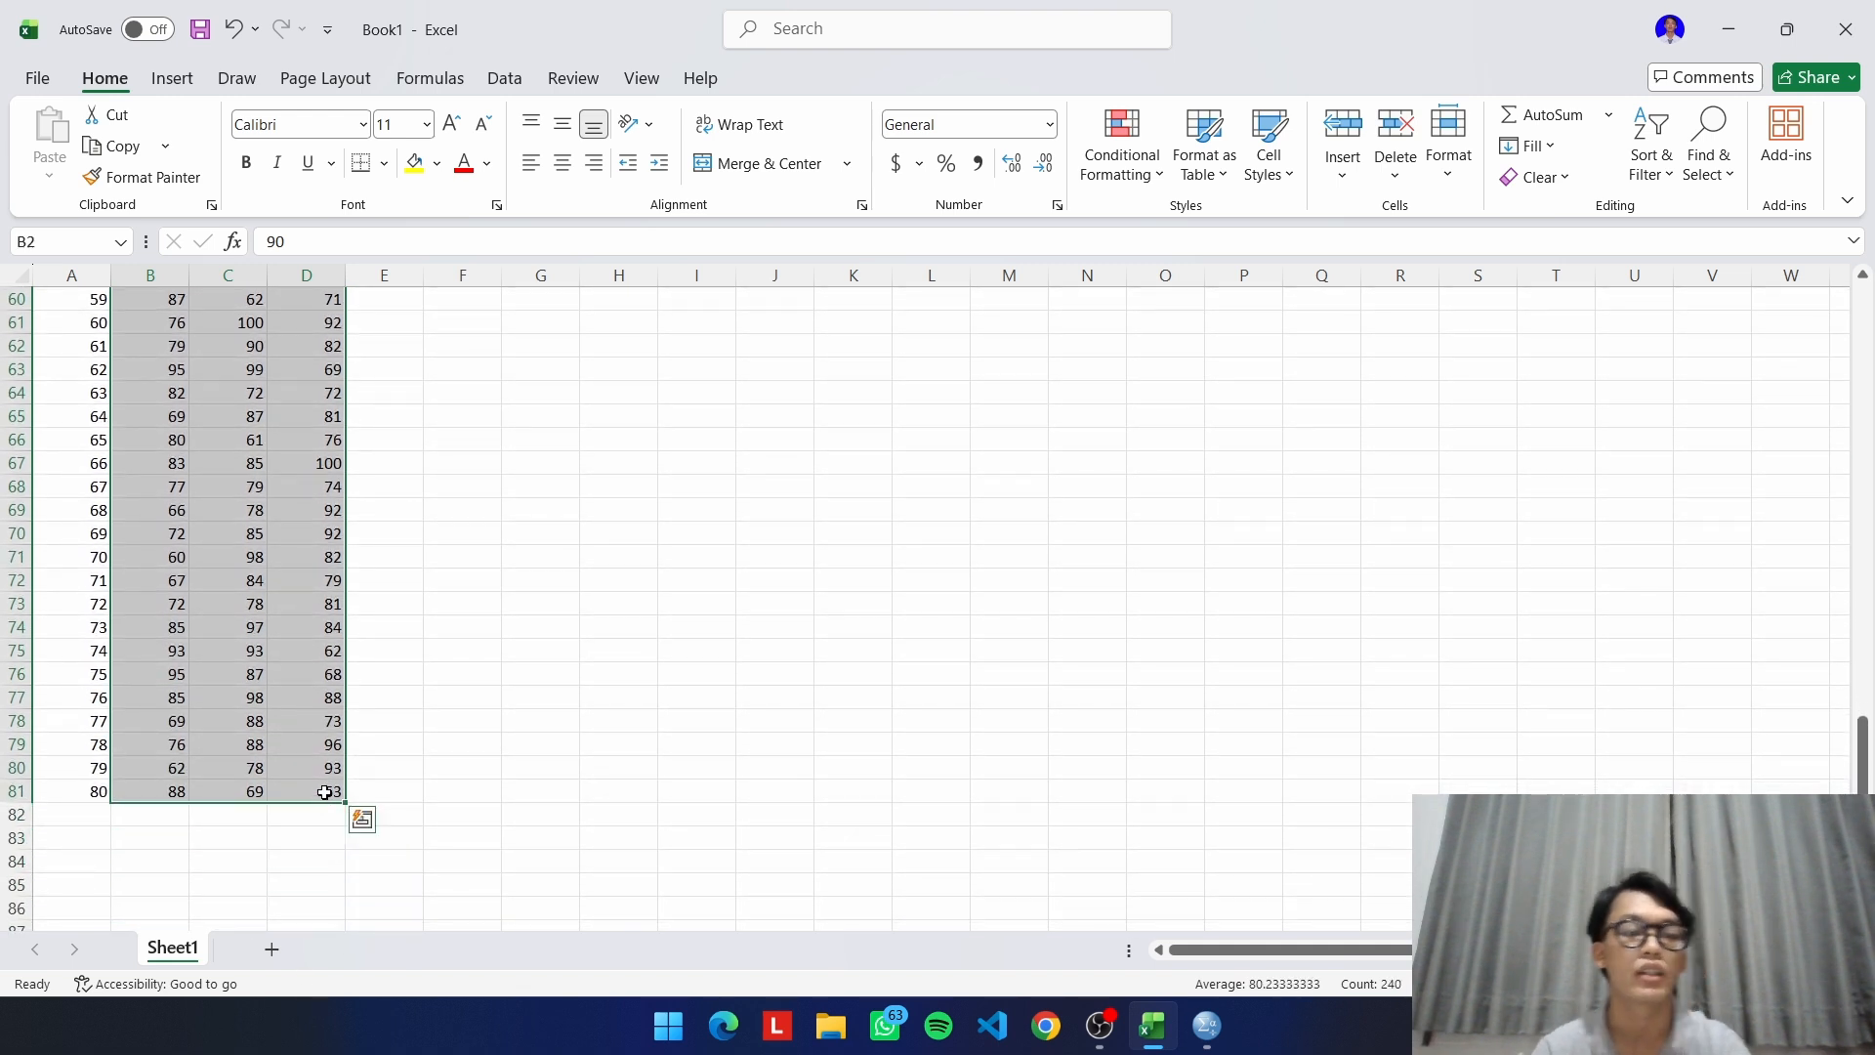
scroll(200, 571, up, 8)
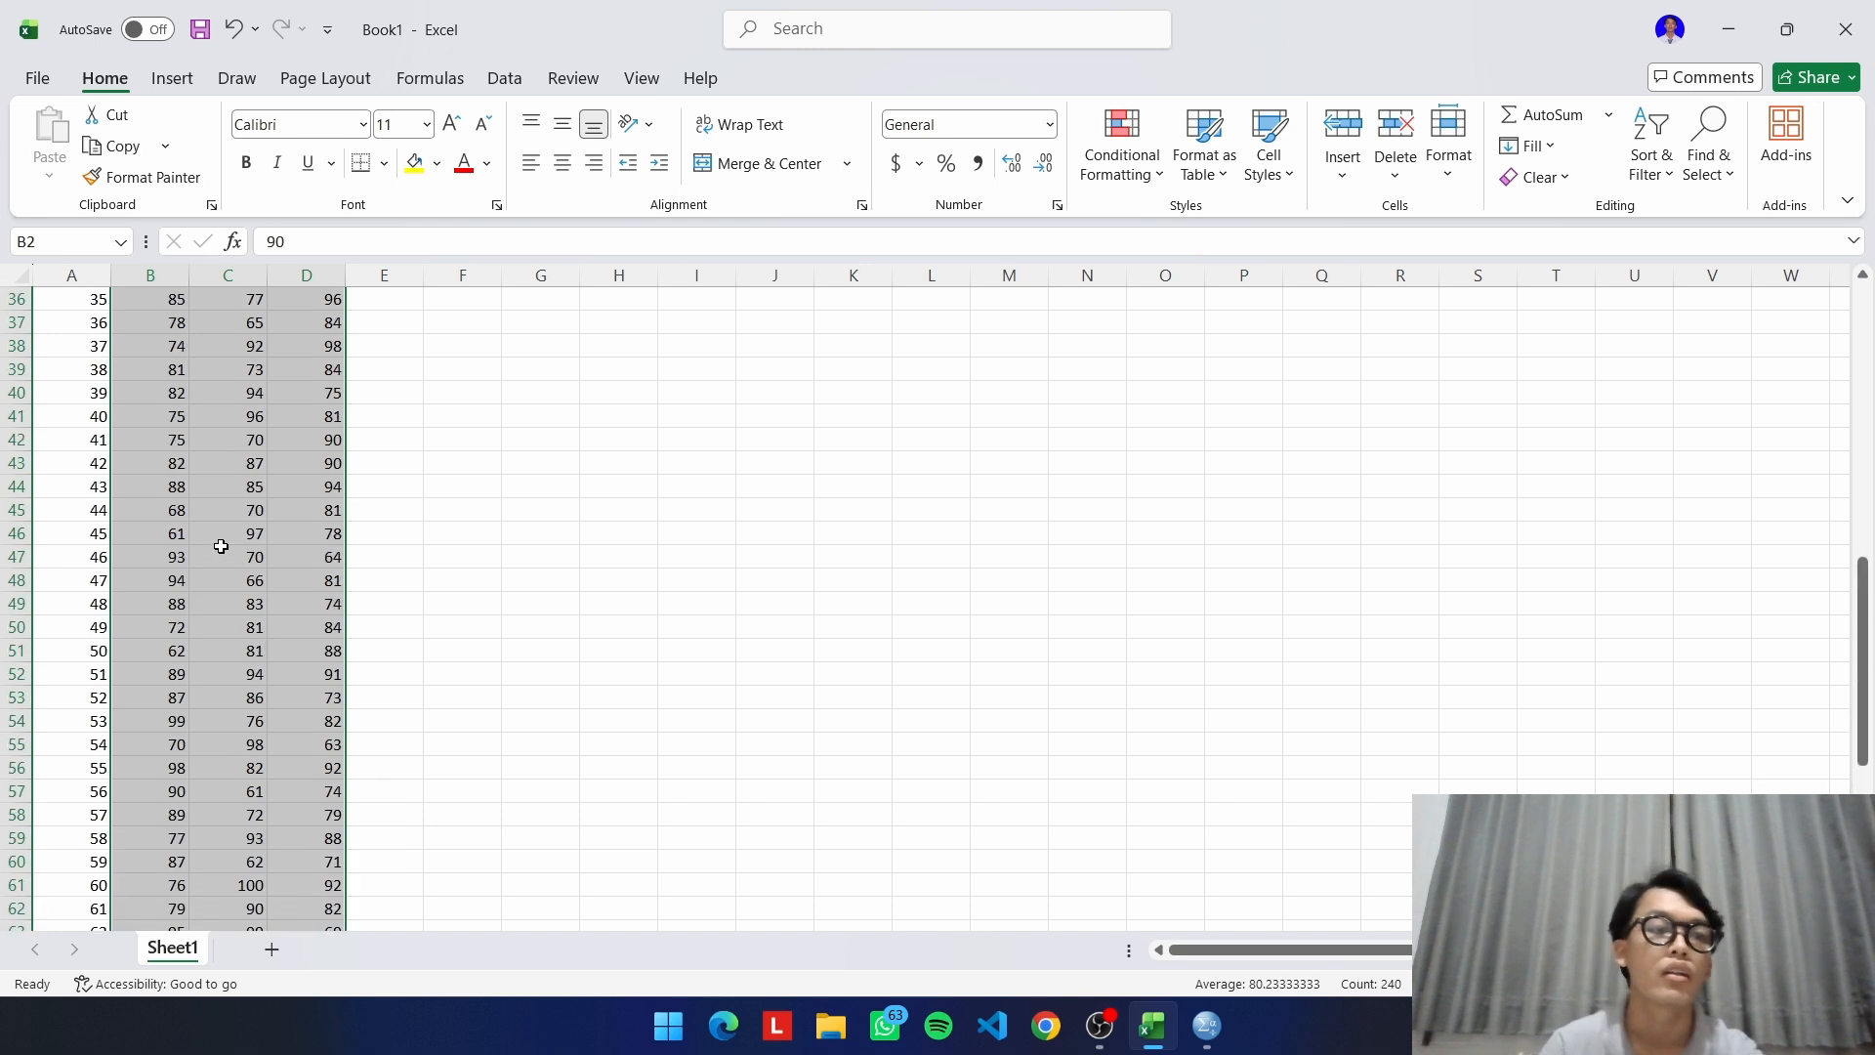
scroll(221, 546, up, 12)
scroll(224, 553, down, 11)
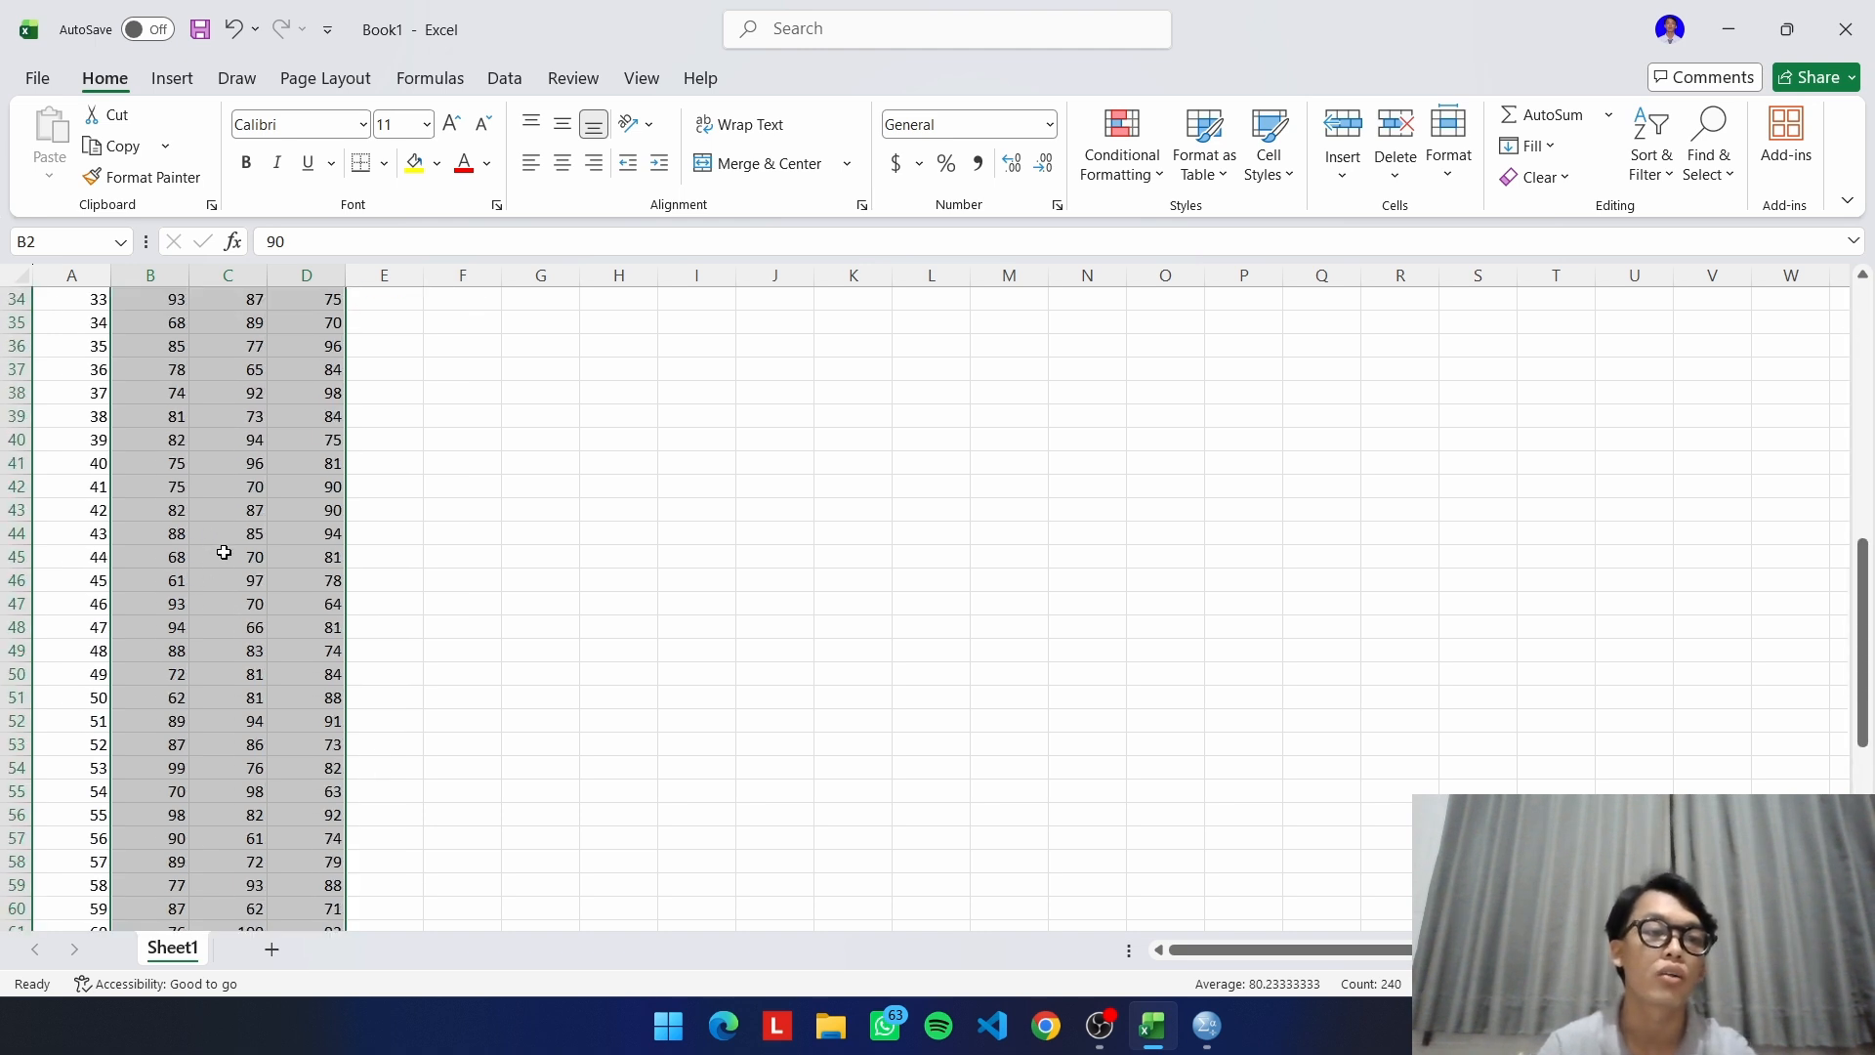
scroll(223, 553, down, 10)
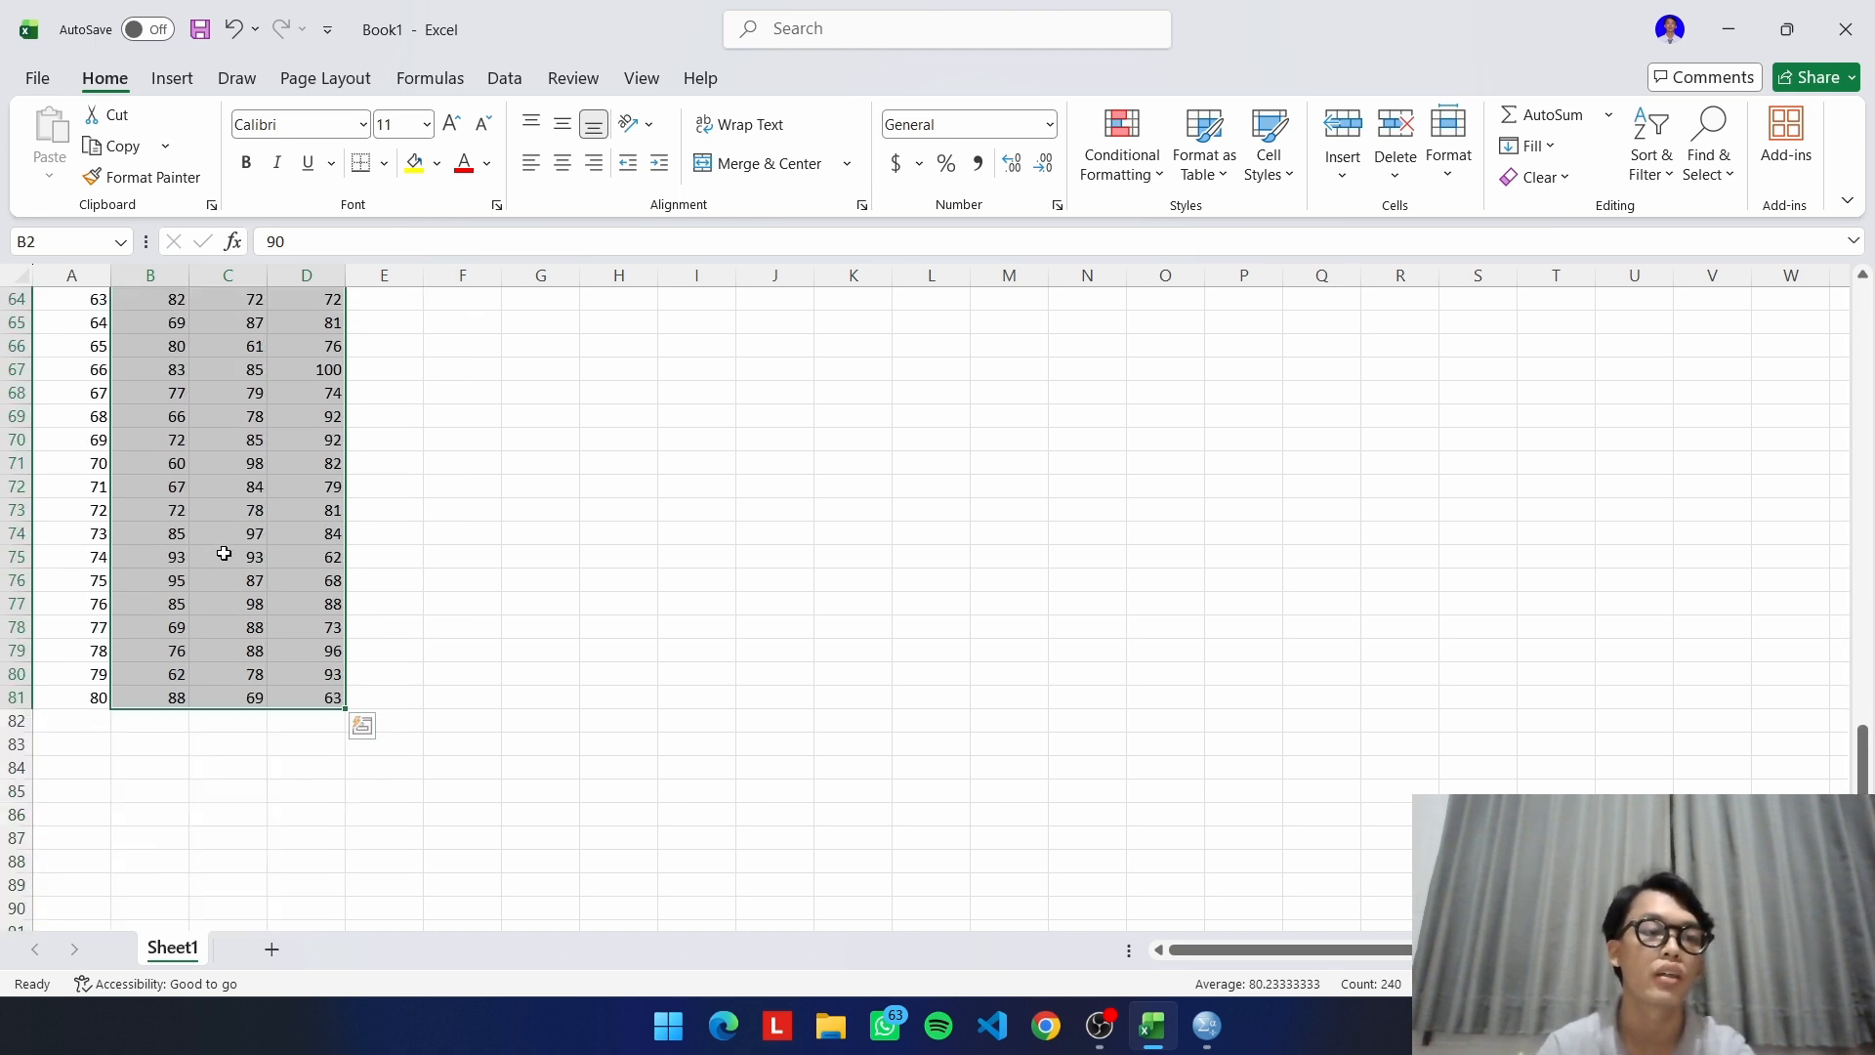
key(ctrl+c)
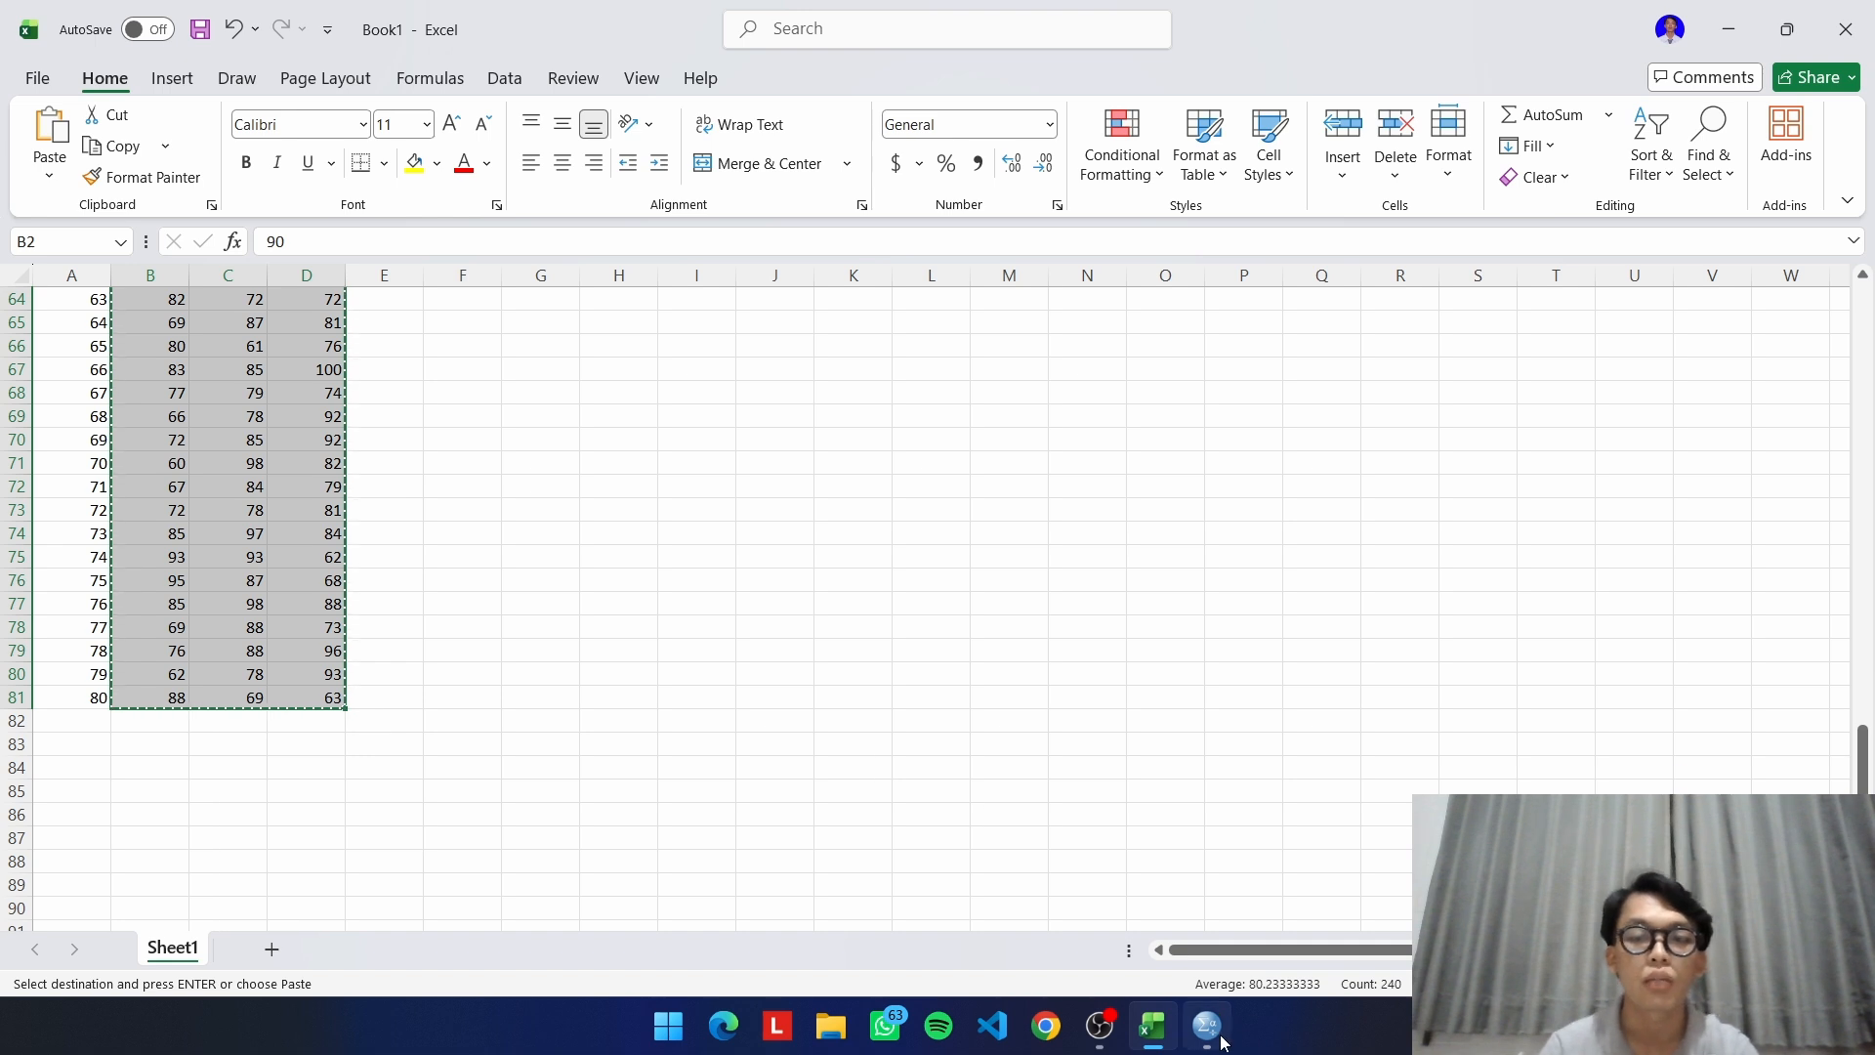
Switch to SPSS and paste the copied scores into the data grid, starting at the first cell
click(1207, 1025)
click(141, 183)
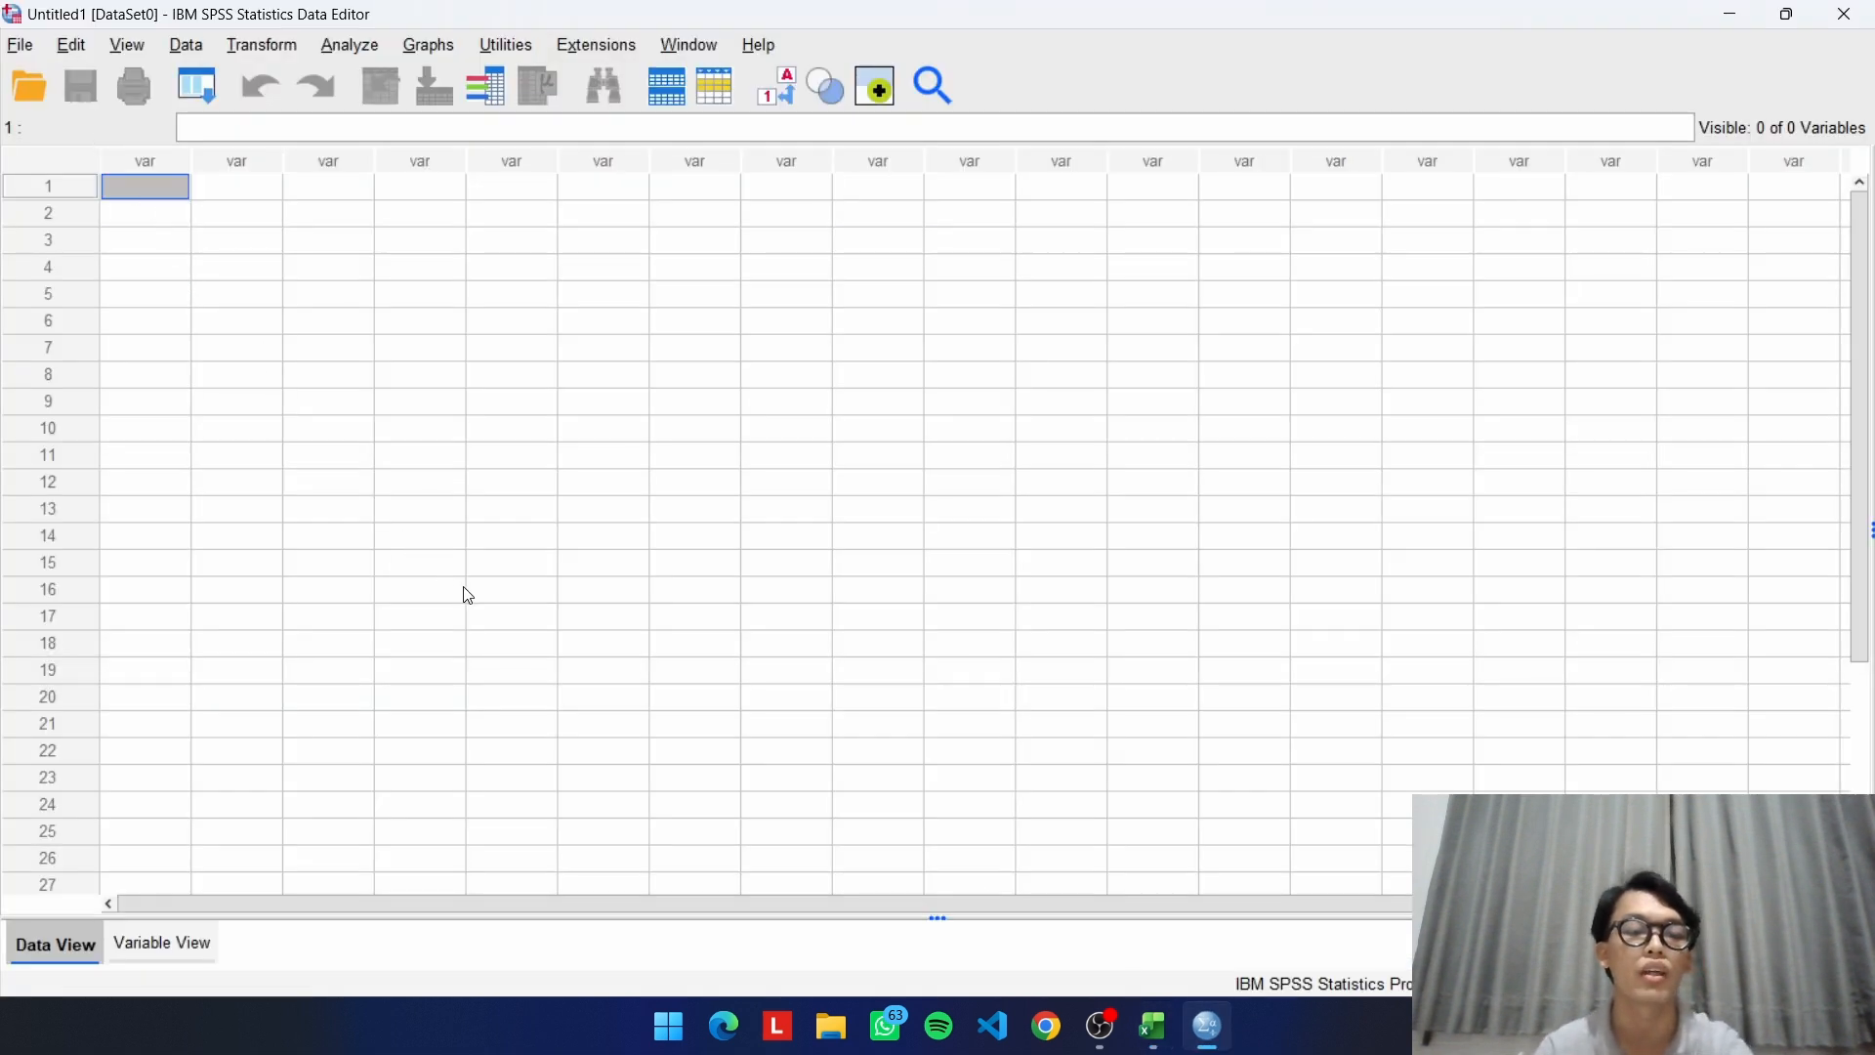
key(ctrl+v)
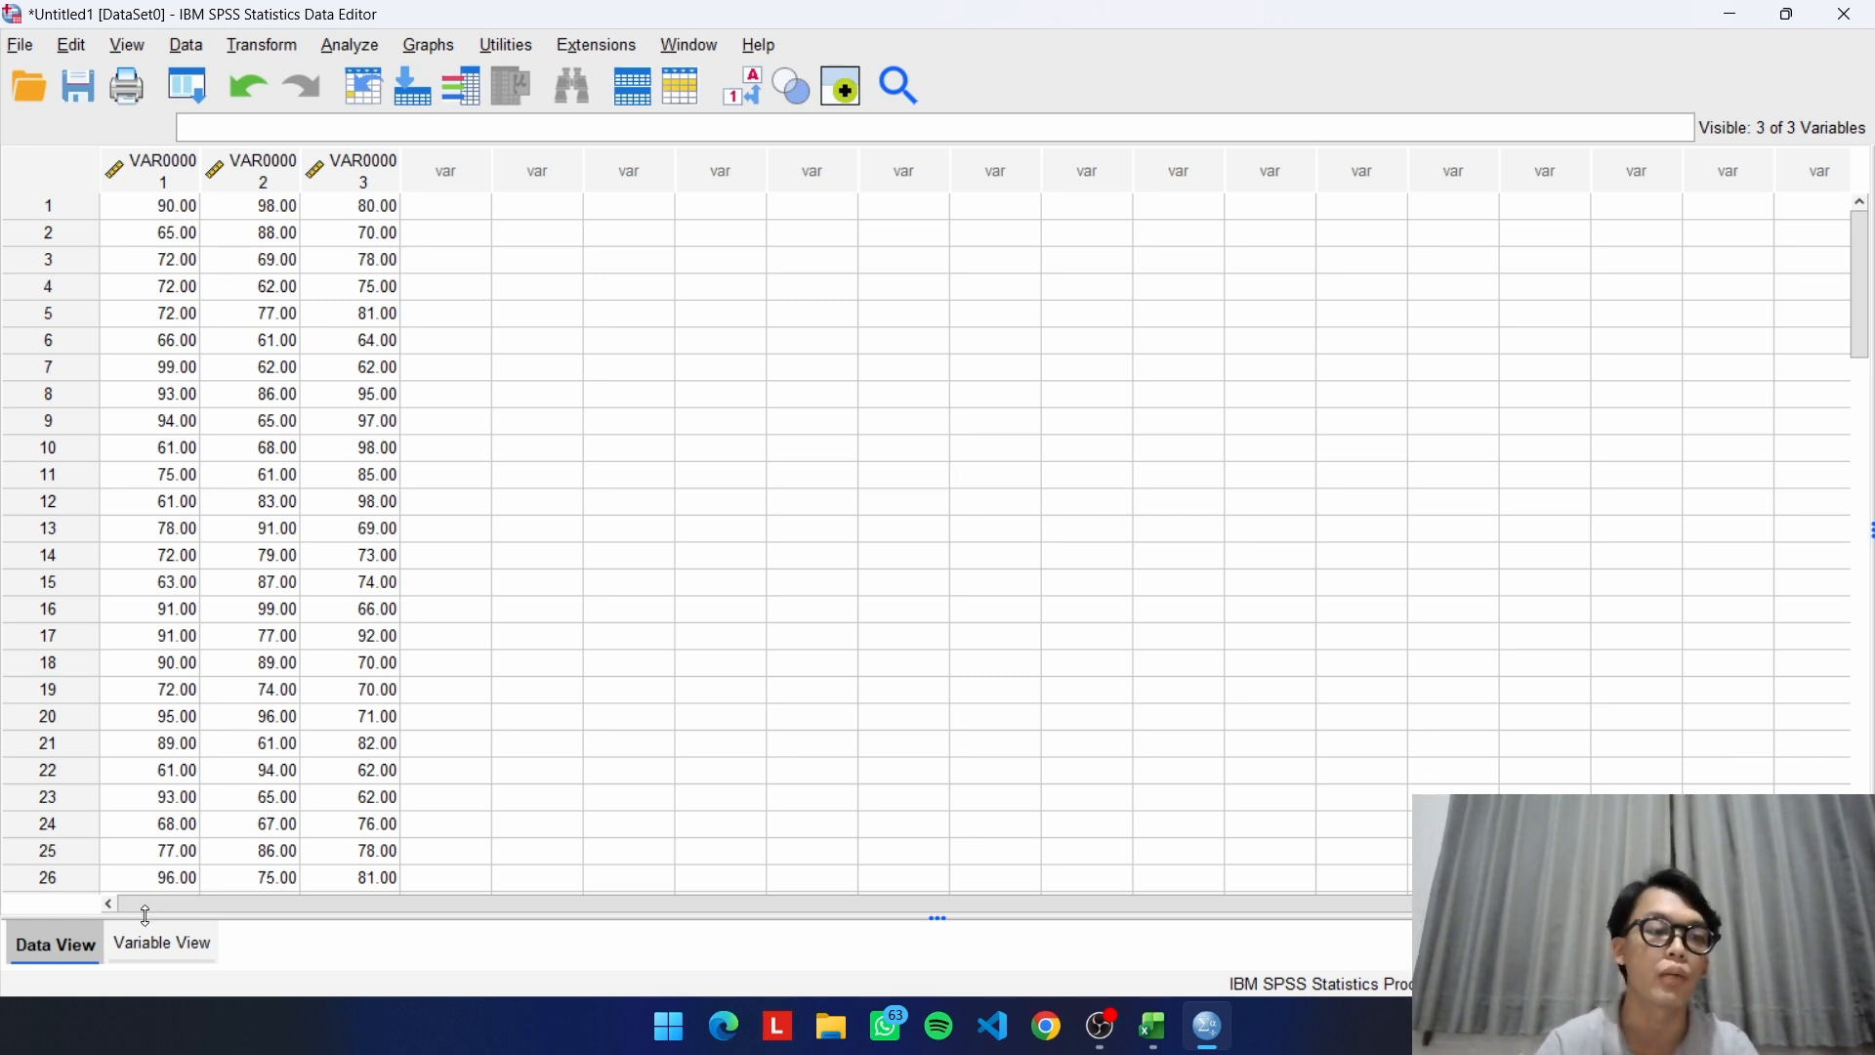
Show the Variable View in SPSS, and check the score columns' headings in the Excel worksheet
click(168, 942)
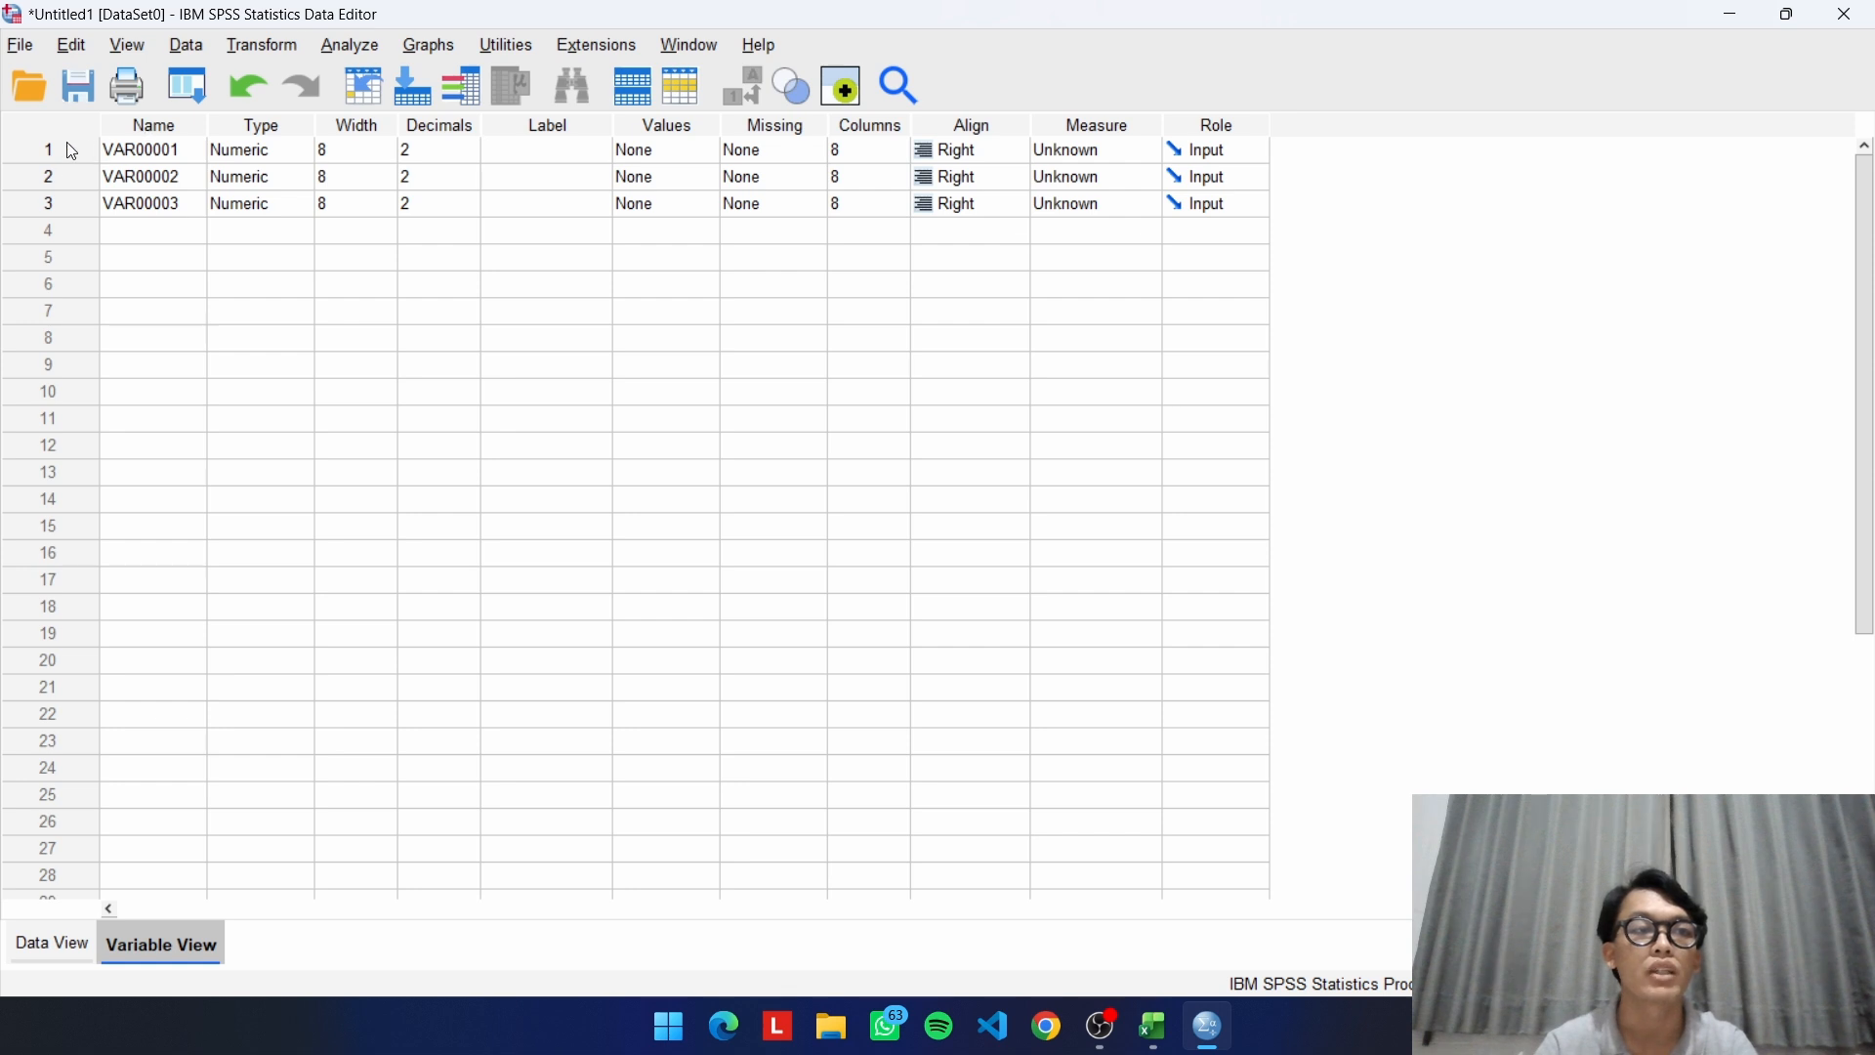
click(1155, 1037)
scroll(628, 657, up, 20)
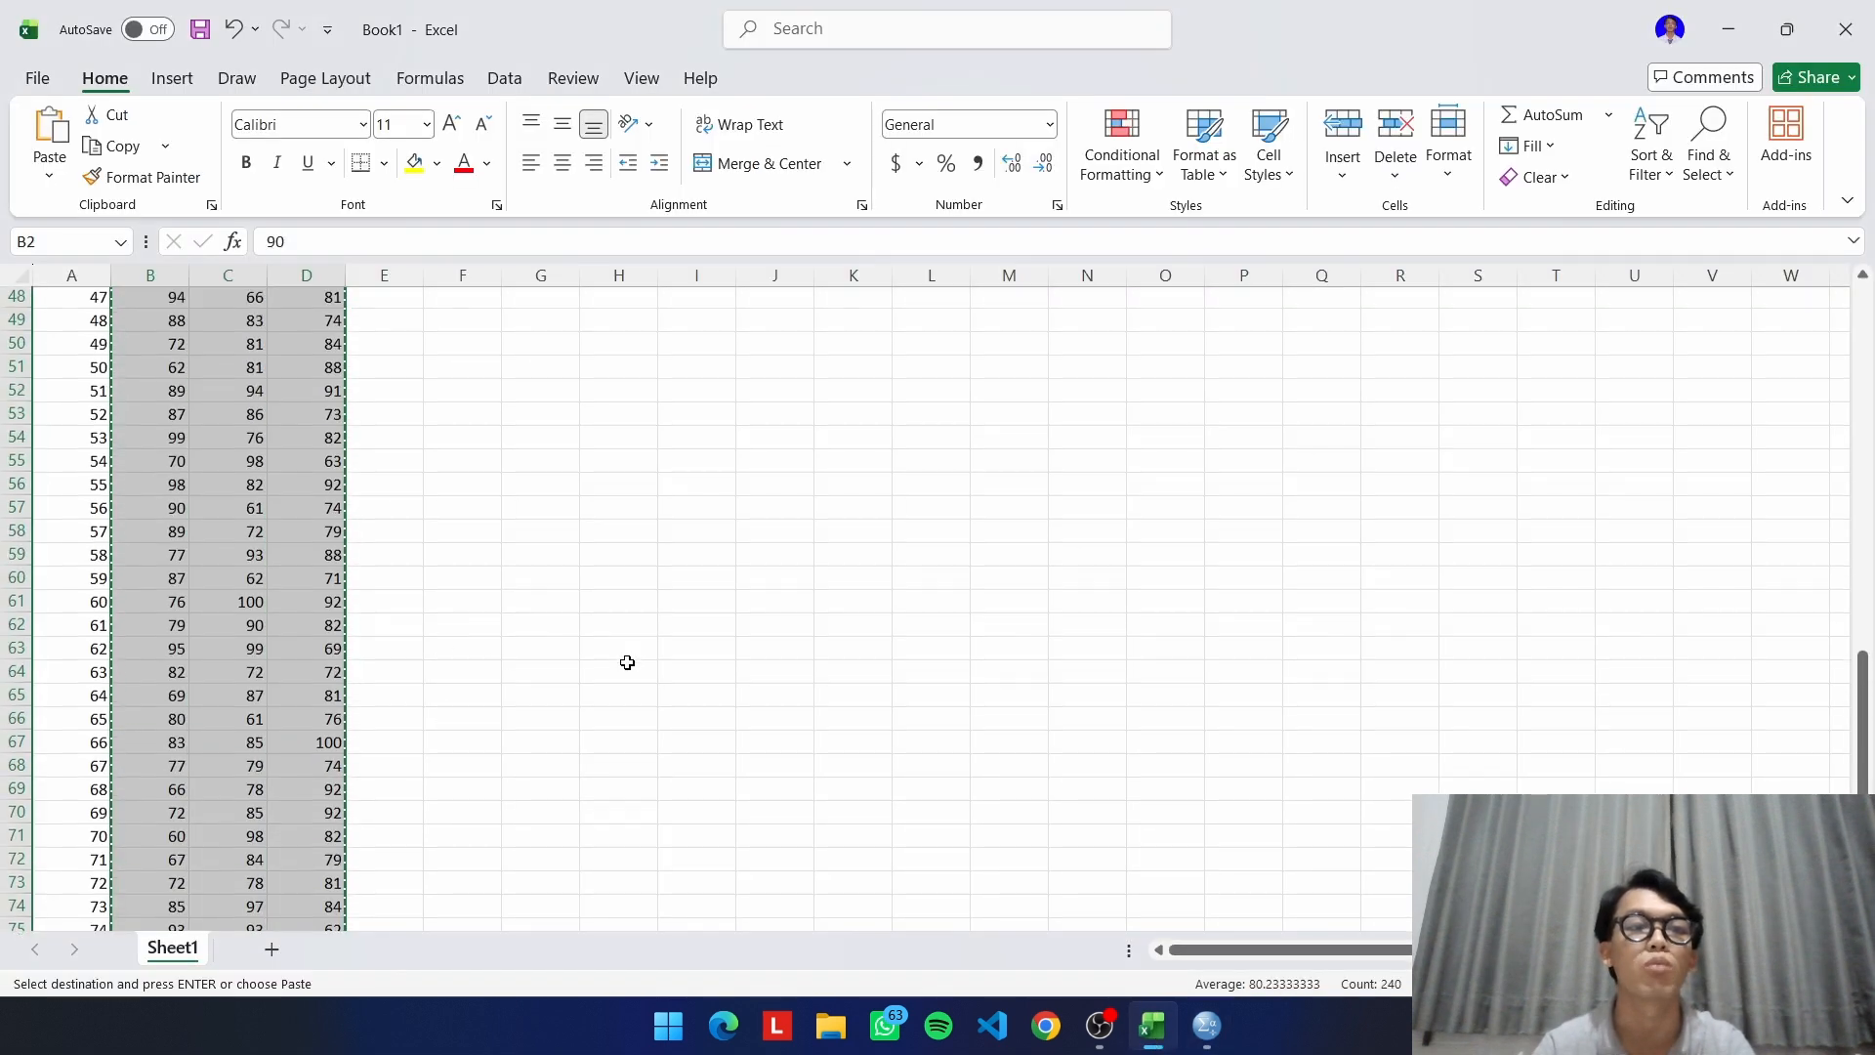
scroll(591, 616, up, 1)
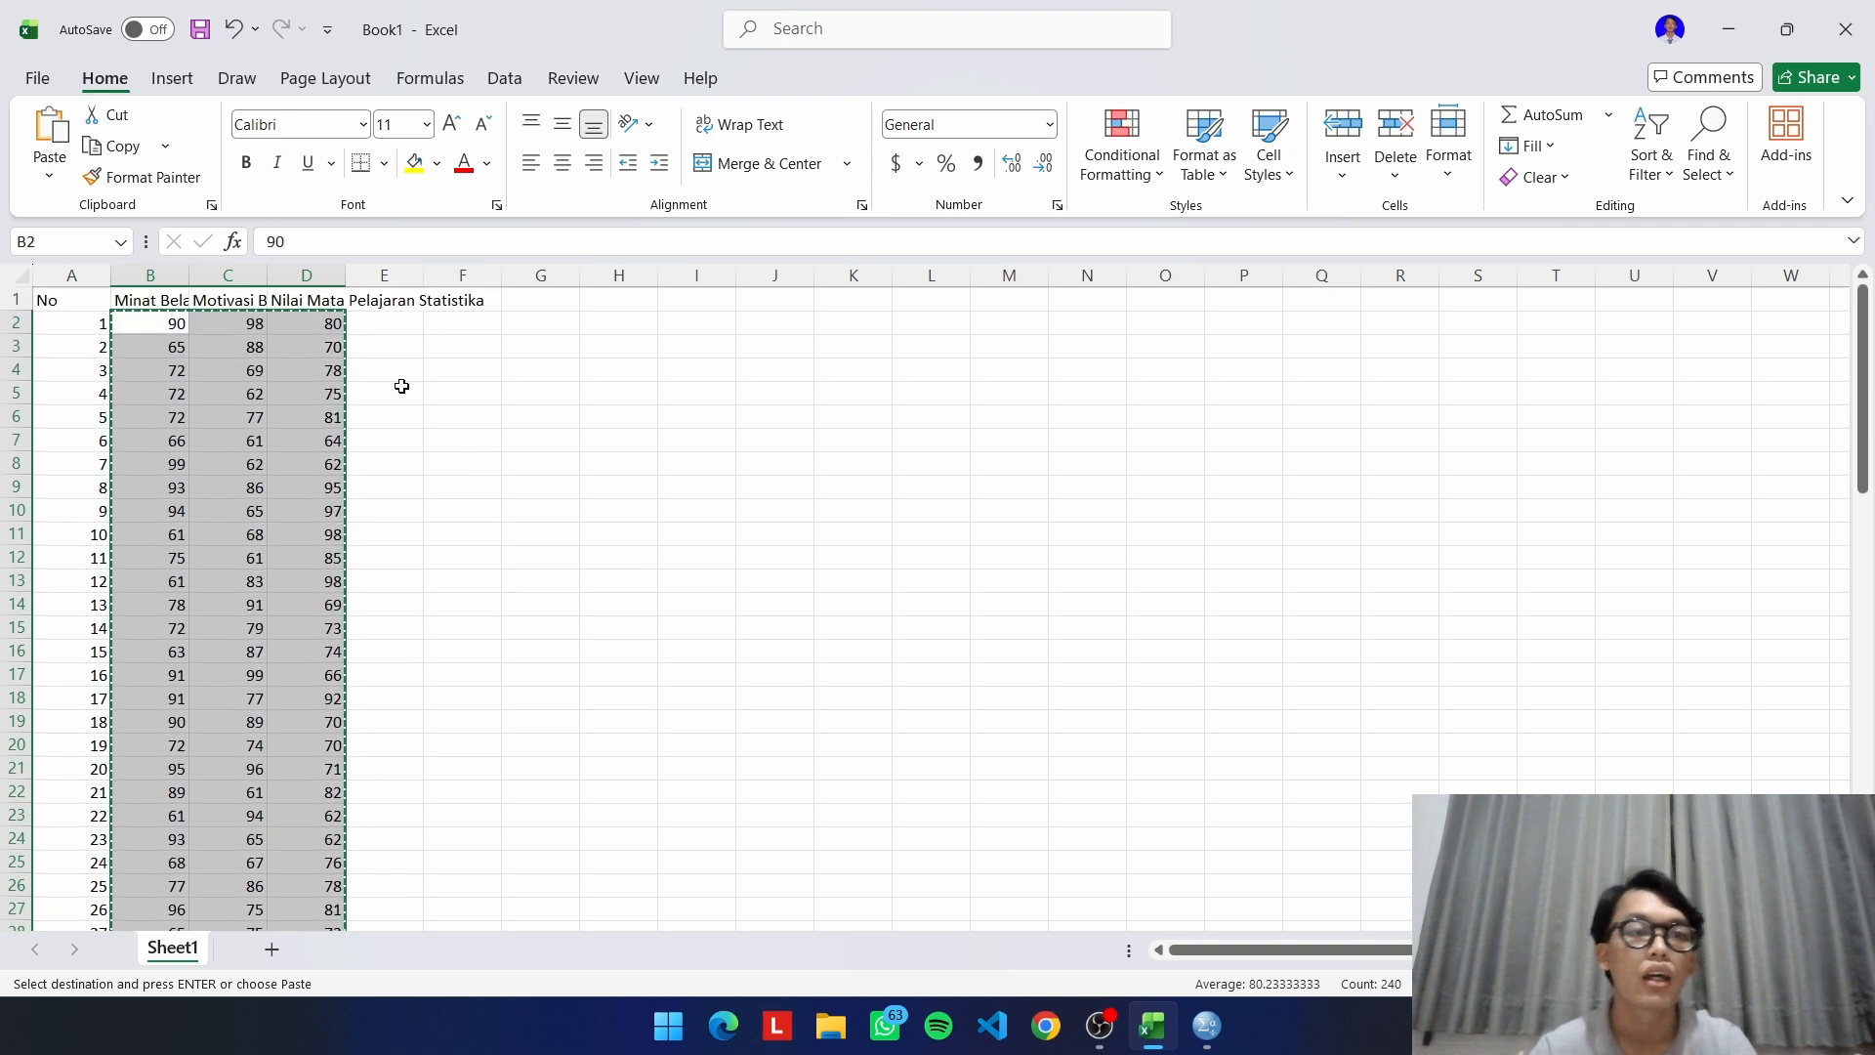
click(363, 332)
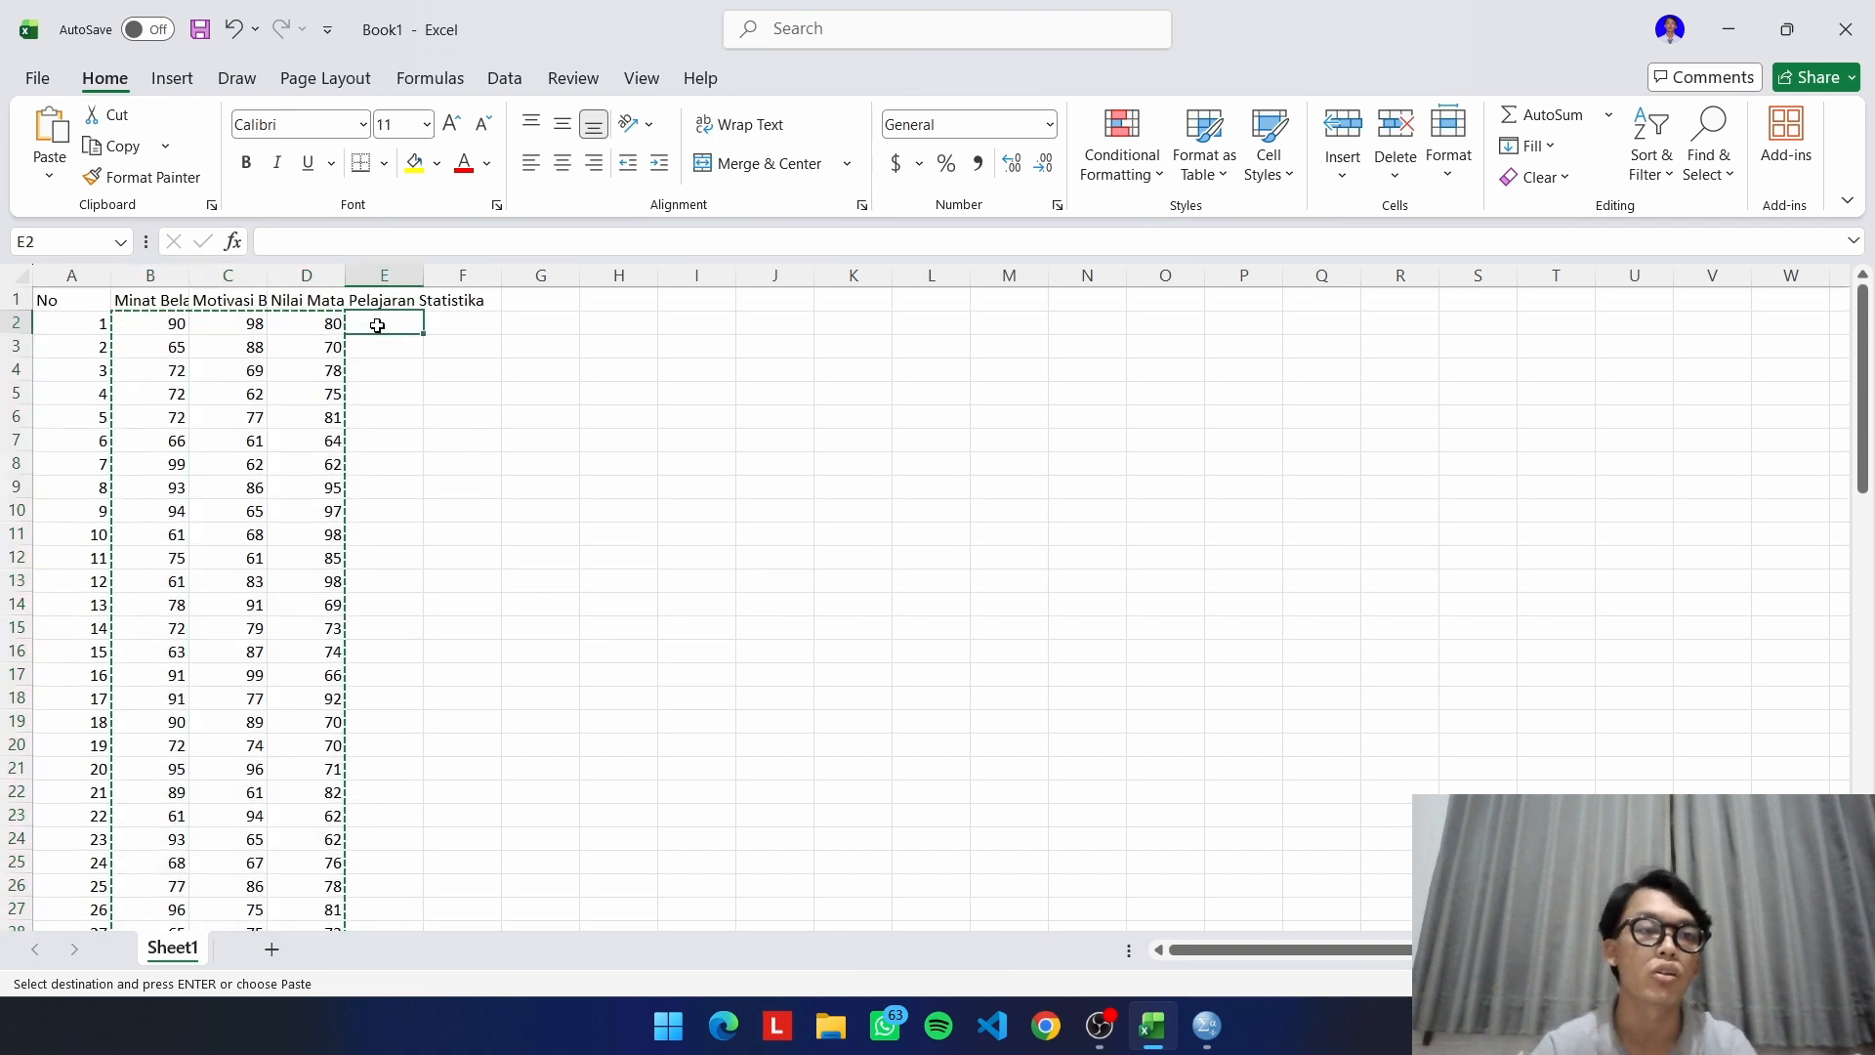
Switch to SPSS and rename the first variable as Minat_Belajar
click(1207, 1025)
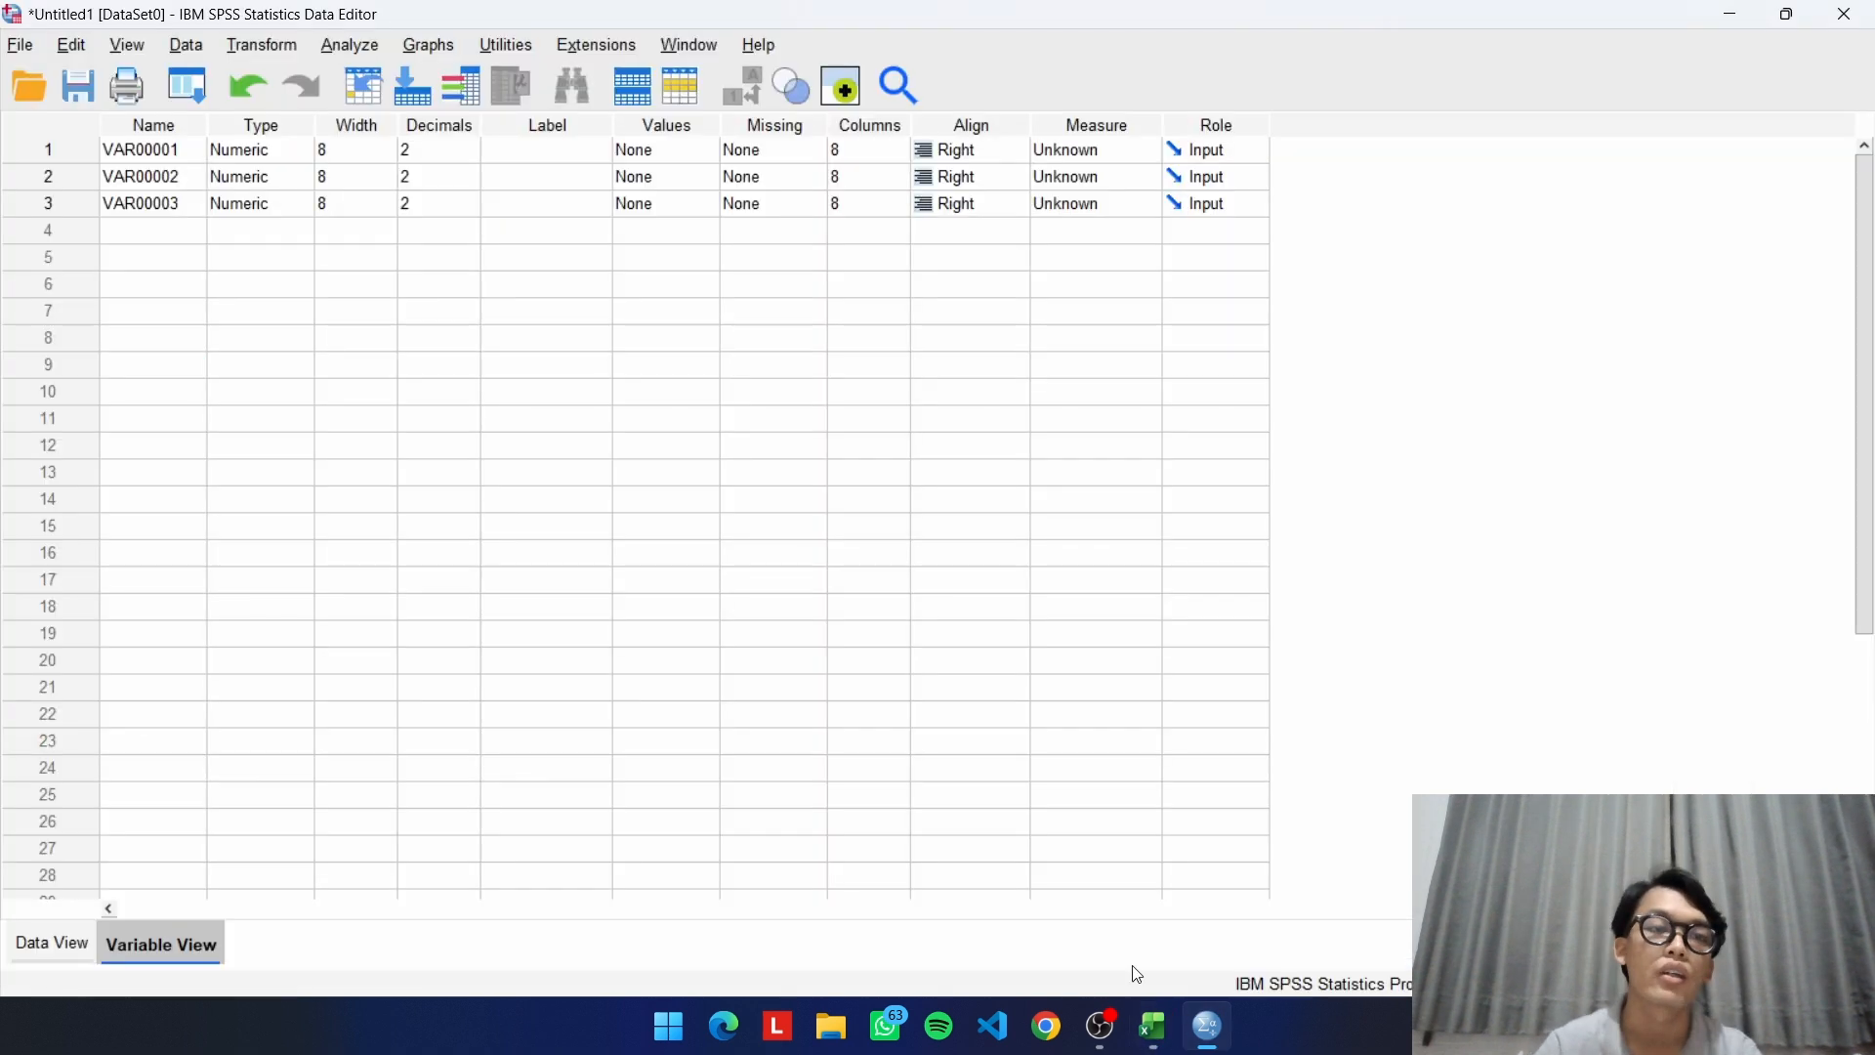
click(157, 148)
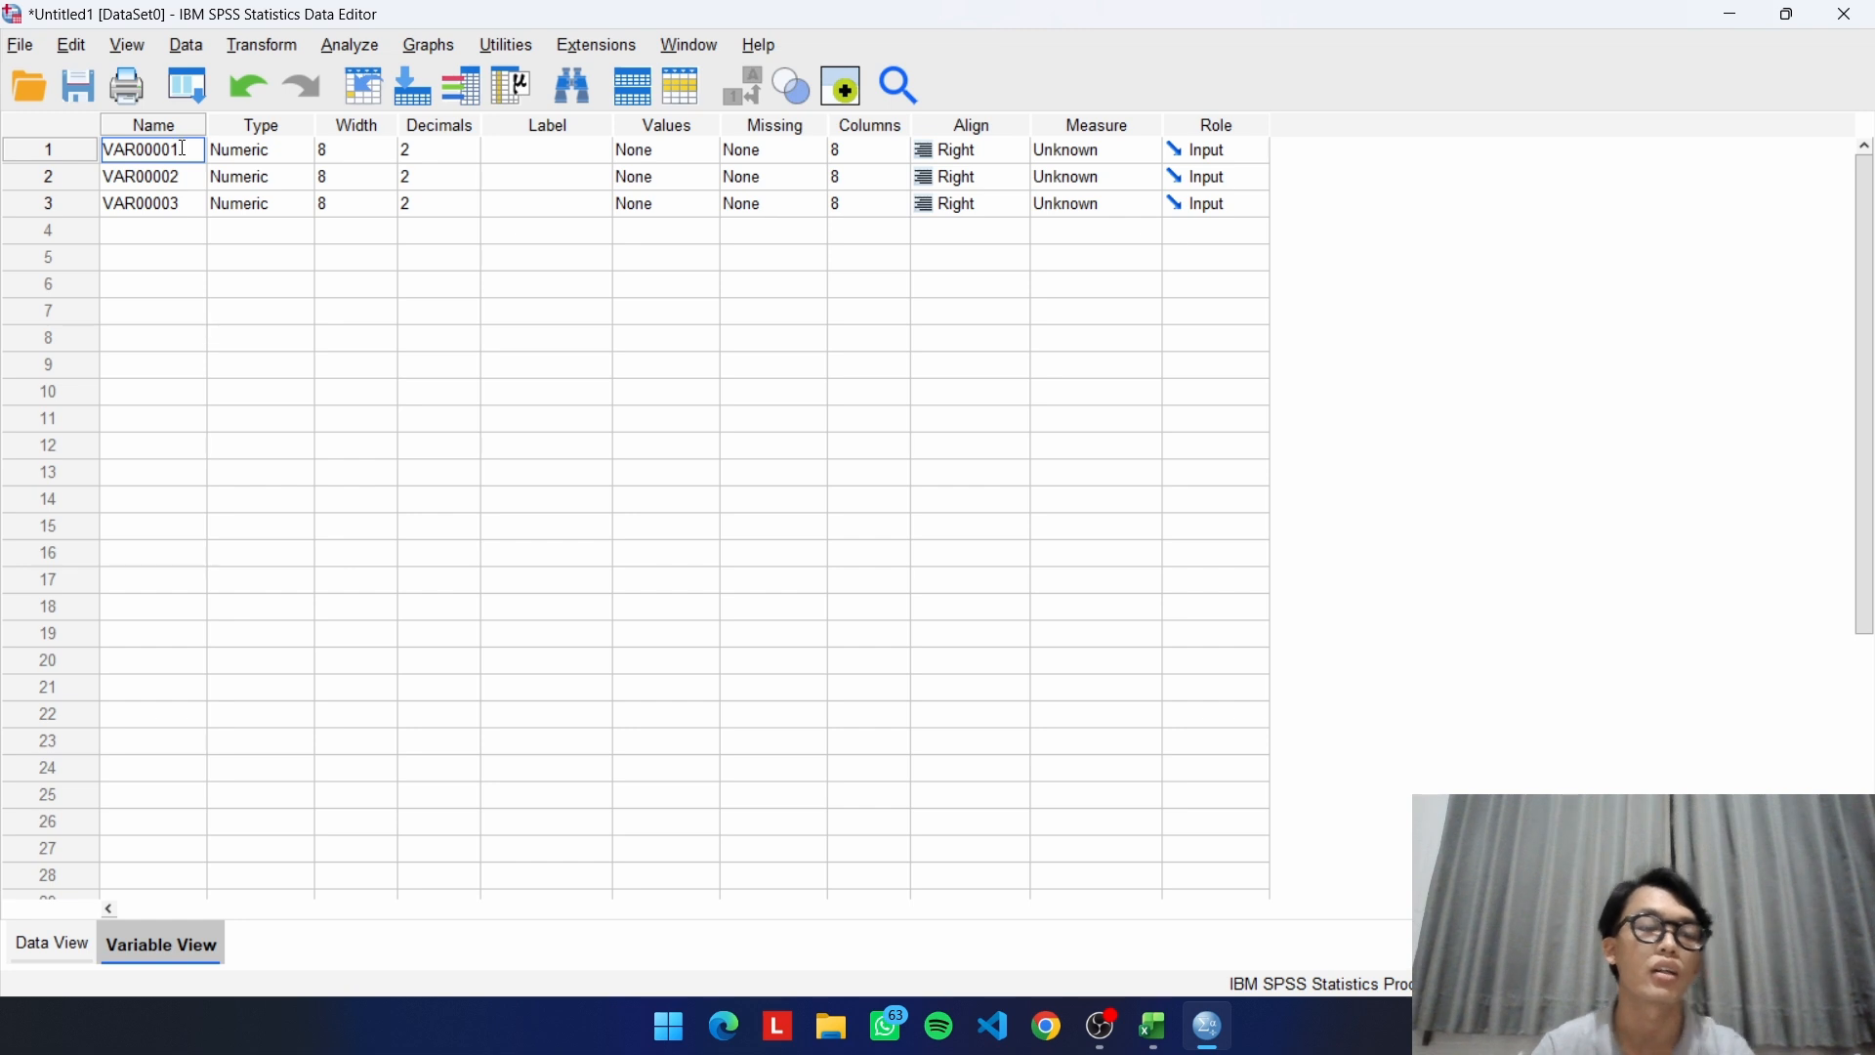
double_click(183, 148)
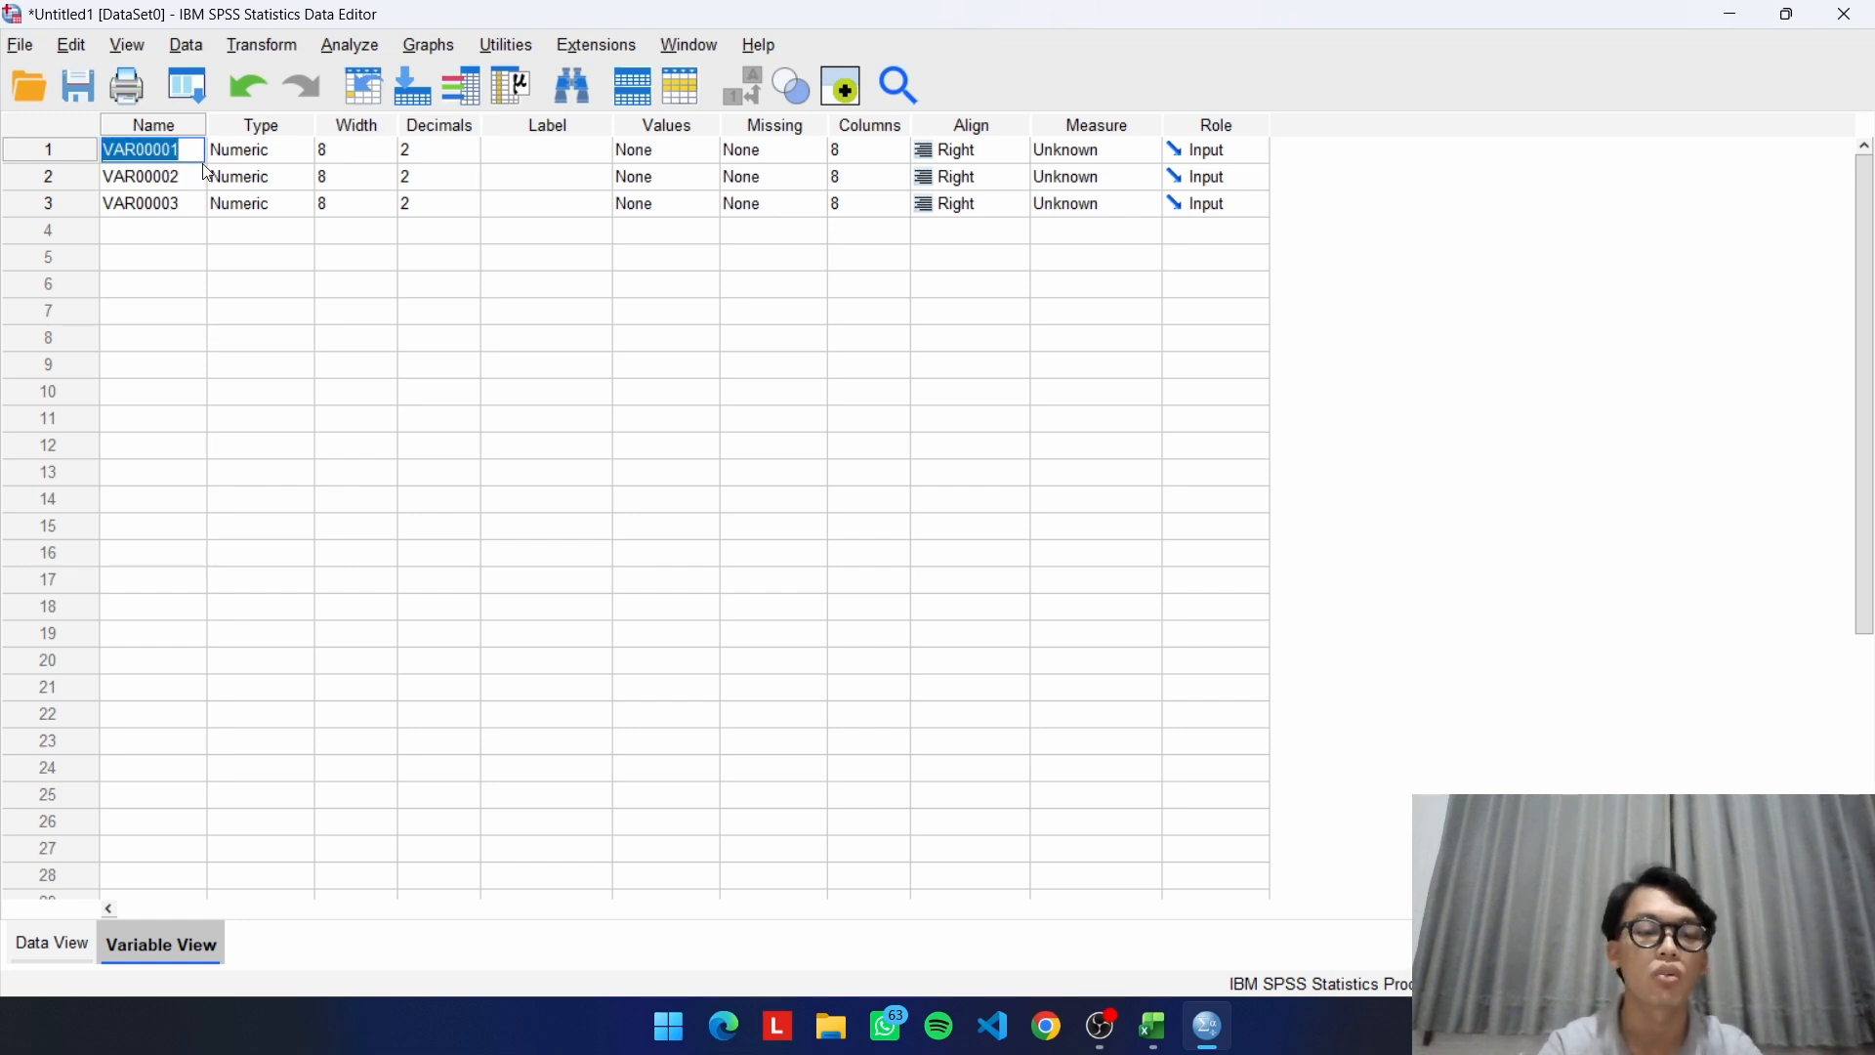
text(Minat)
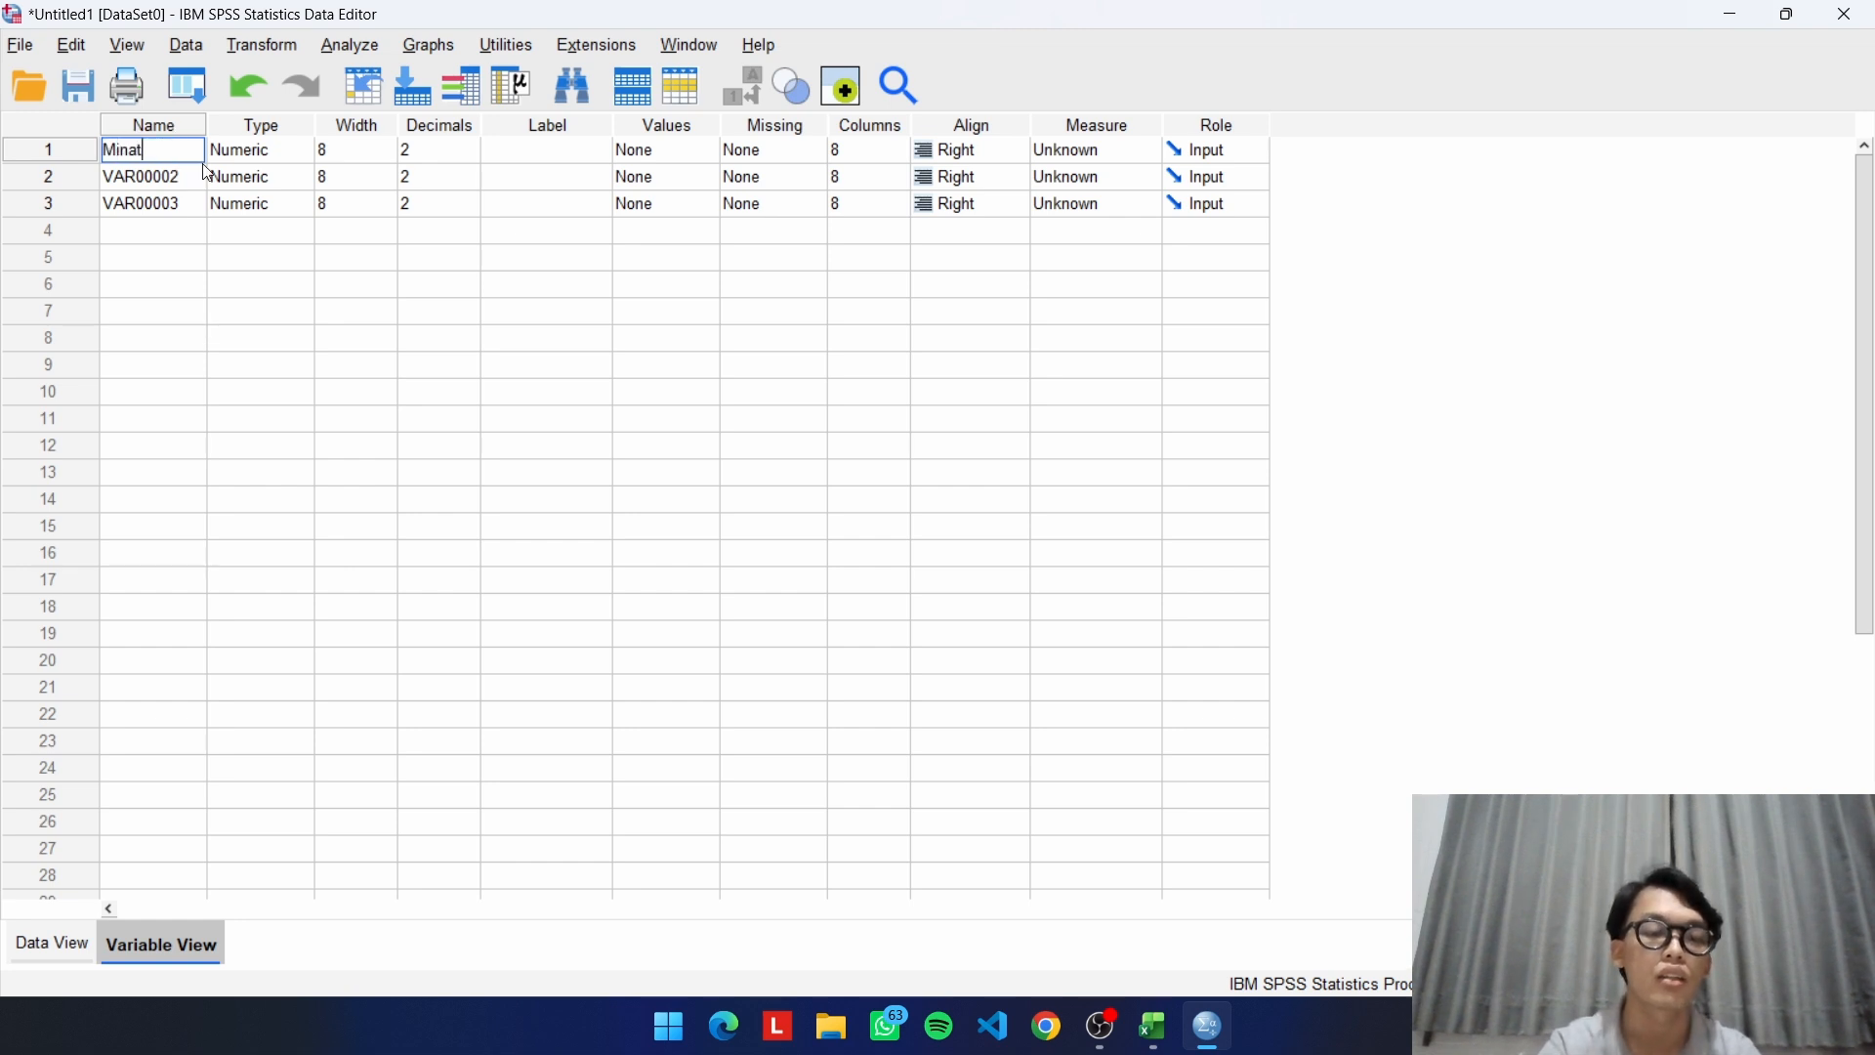
text(_)
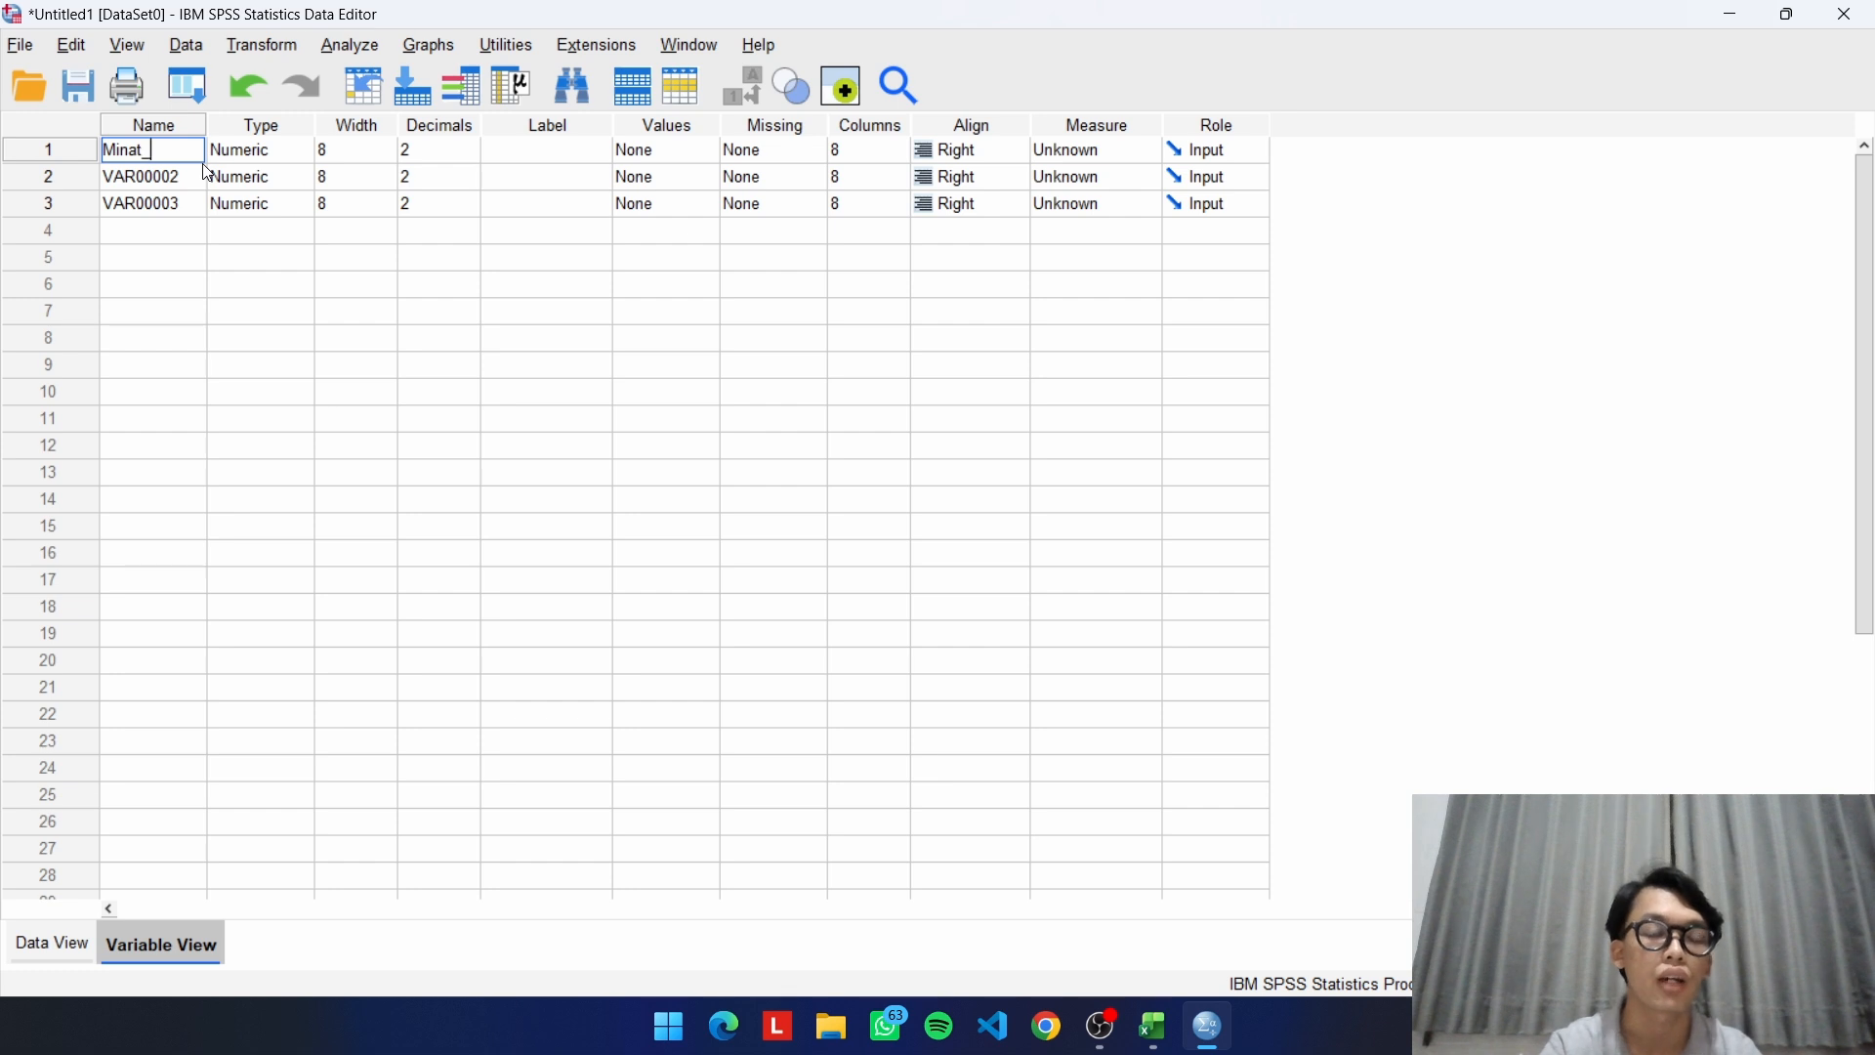
text(Belajar)
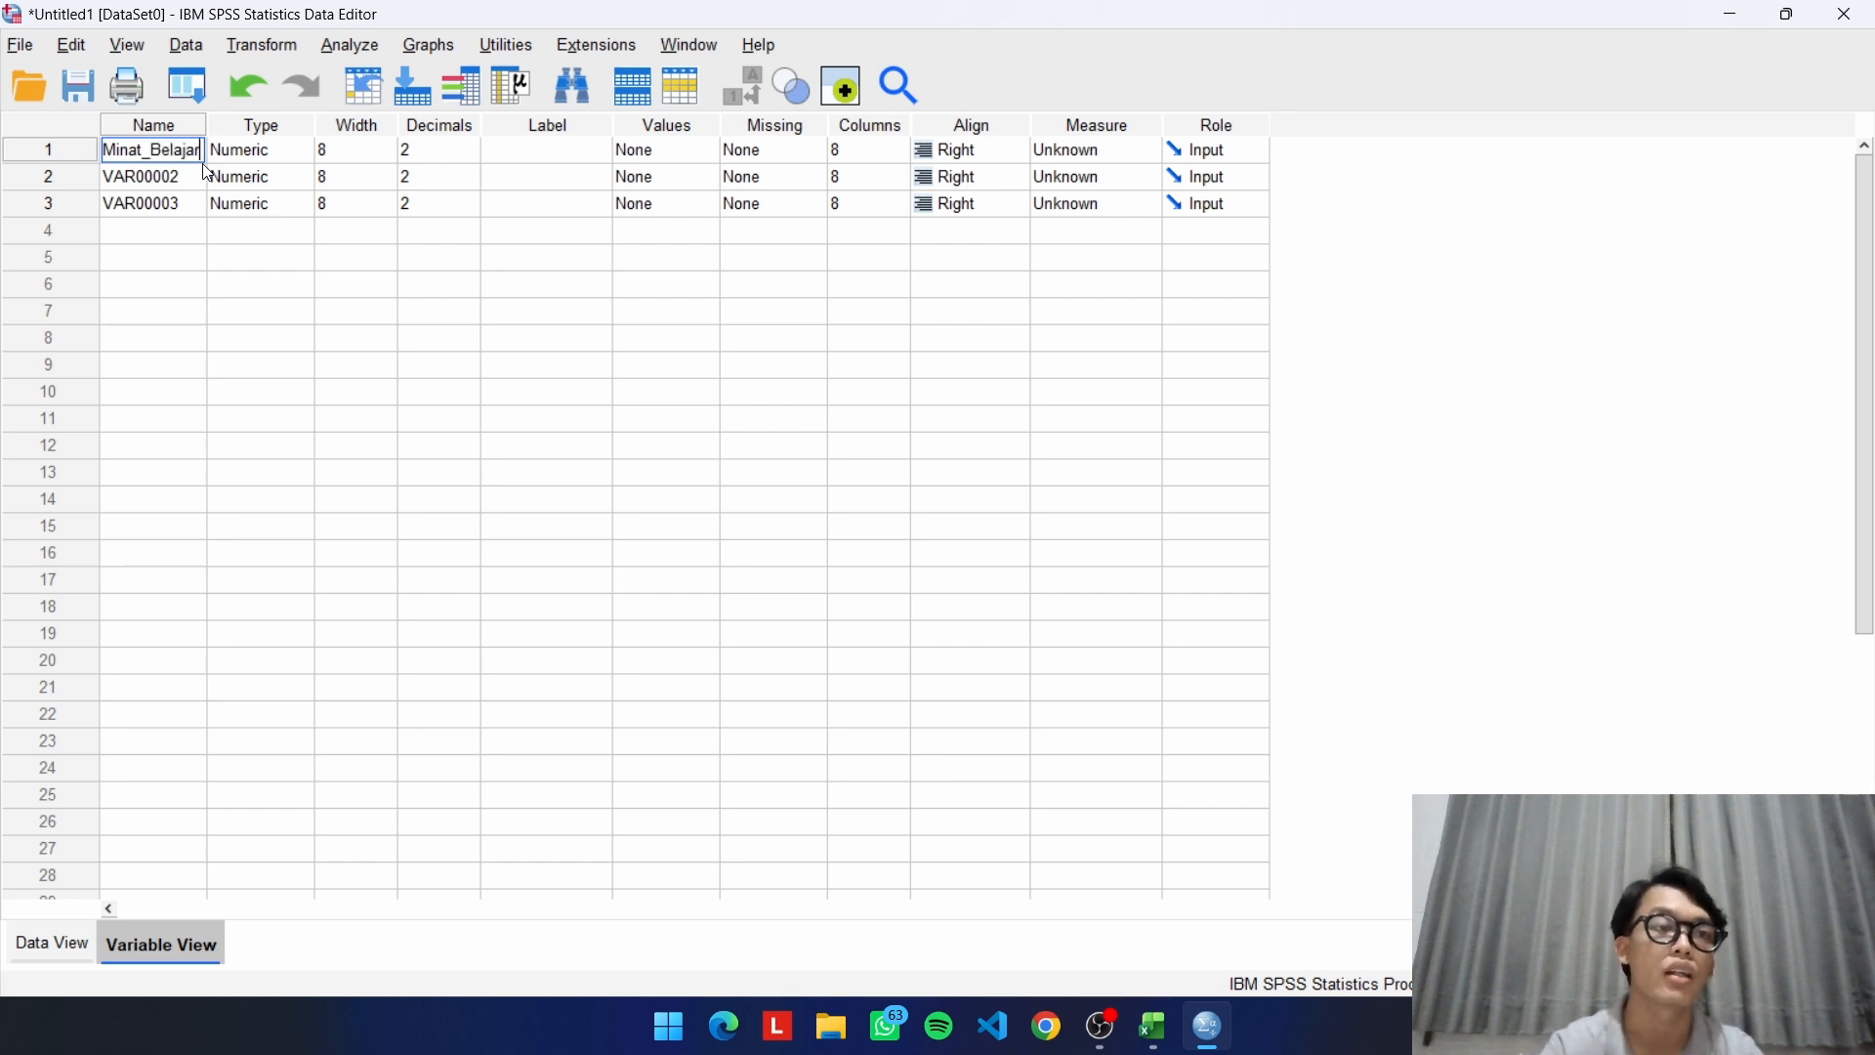
key(Return)
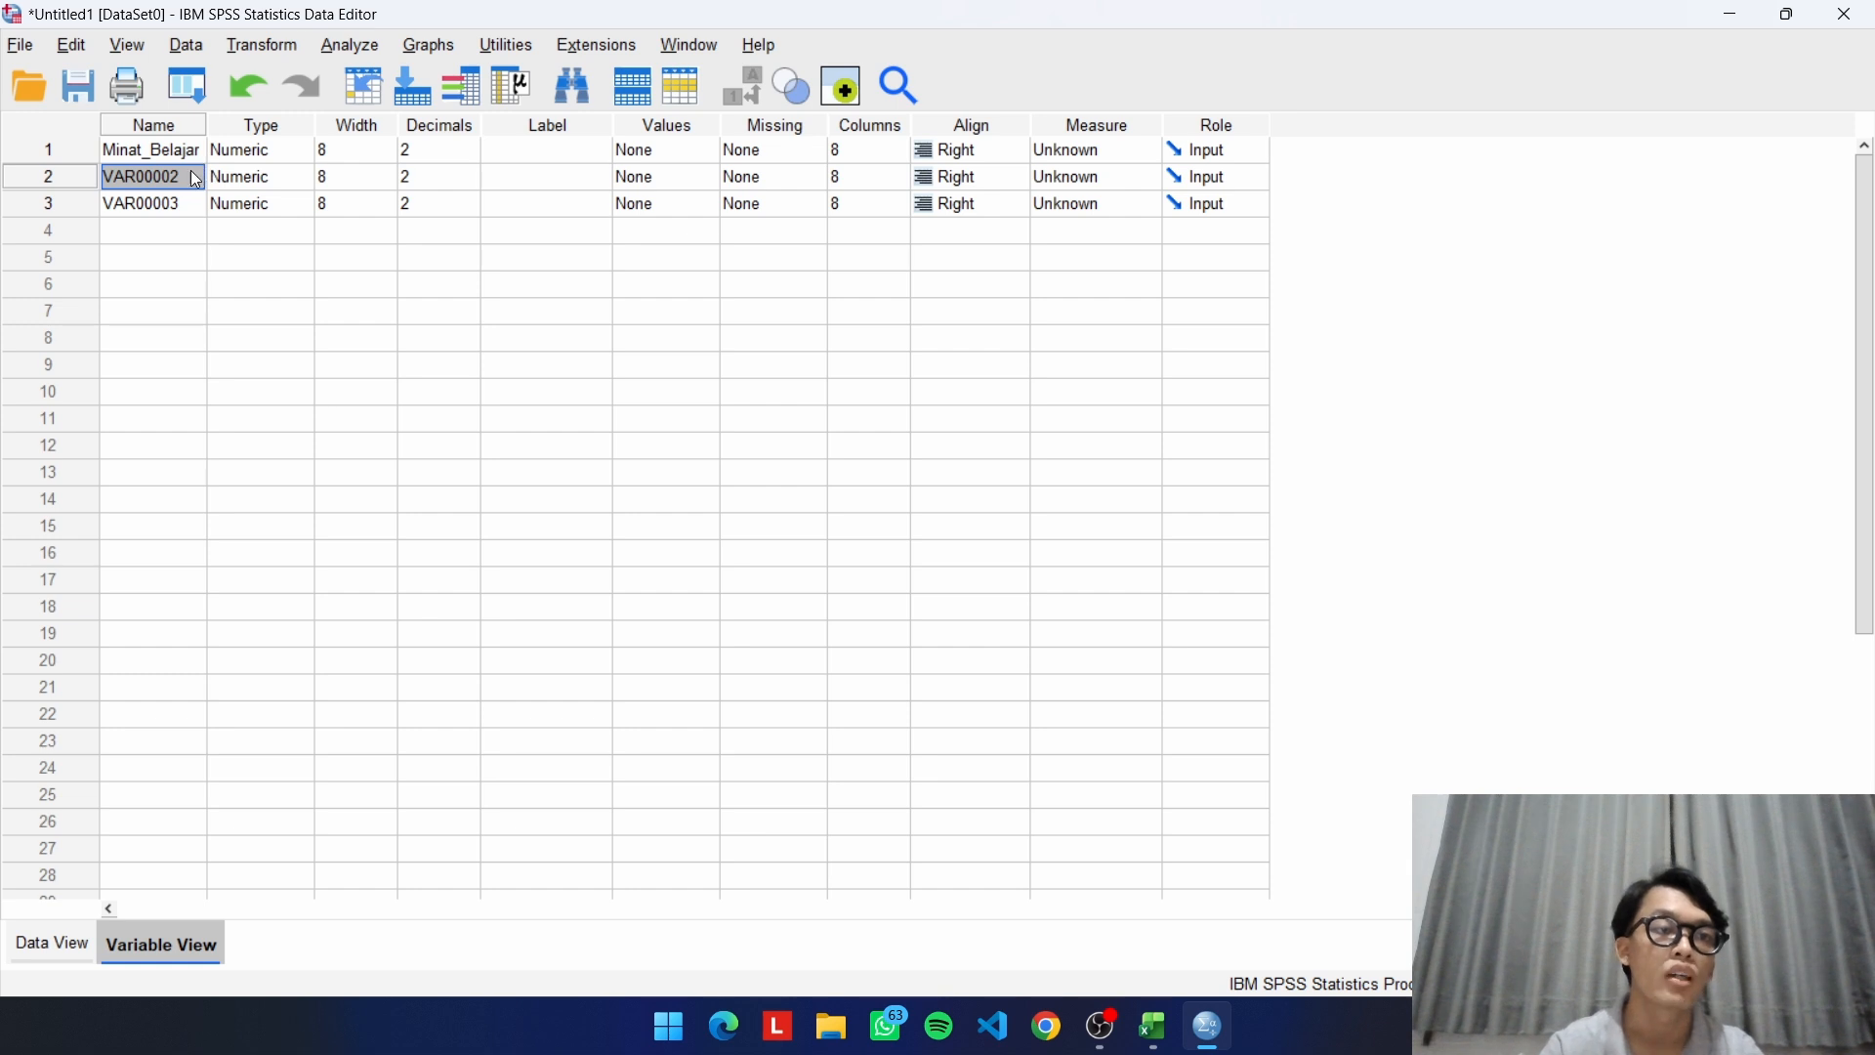
Rename the second variable as Motivasi_Belajar
double_click(191, 172)
double_click(191, 172)
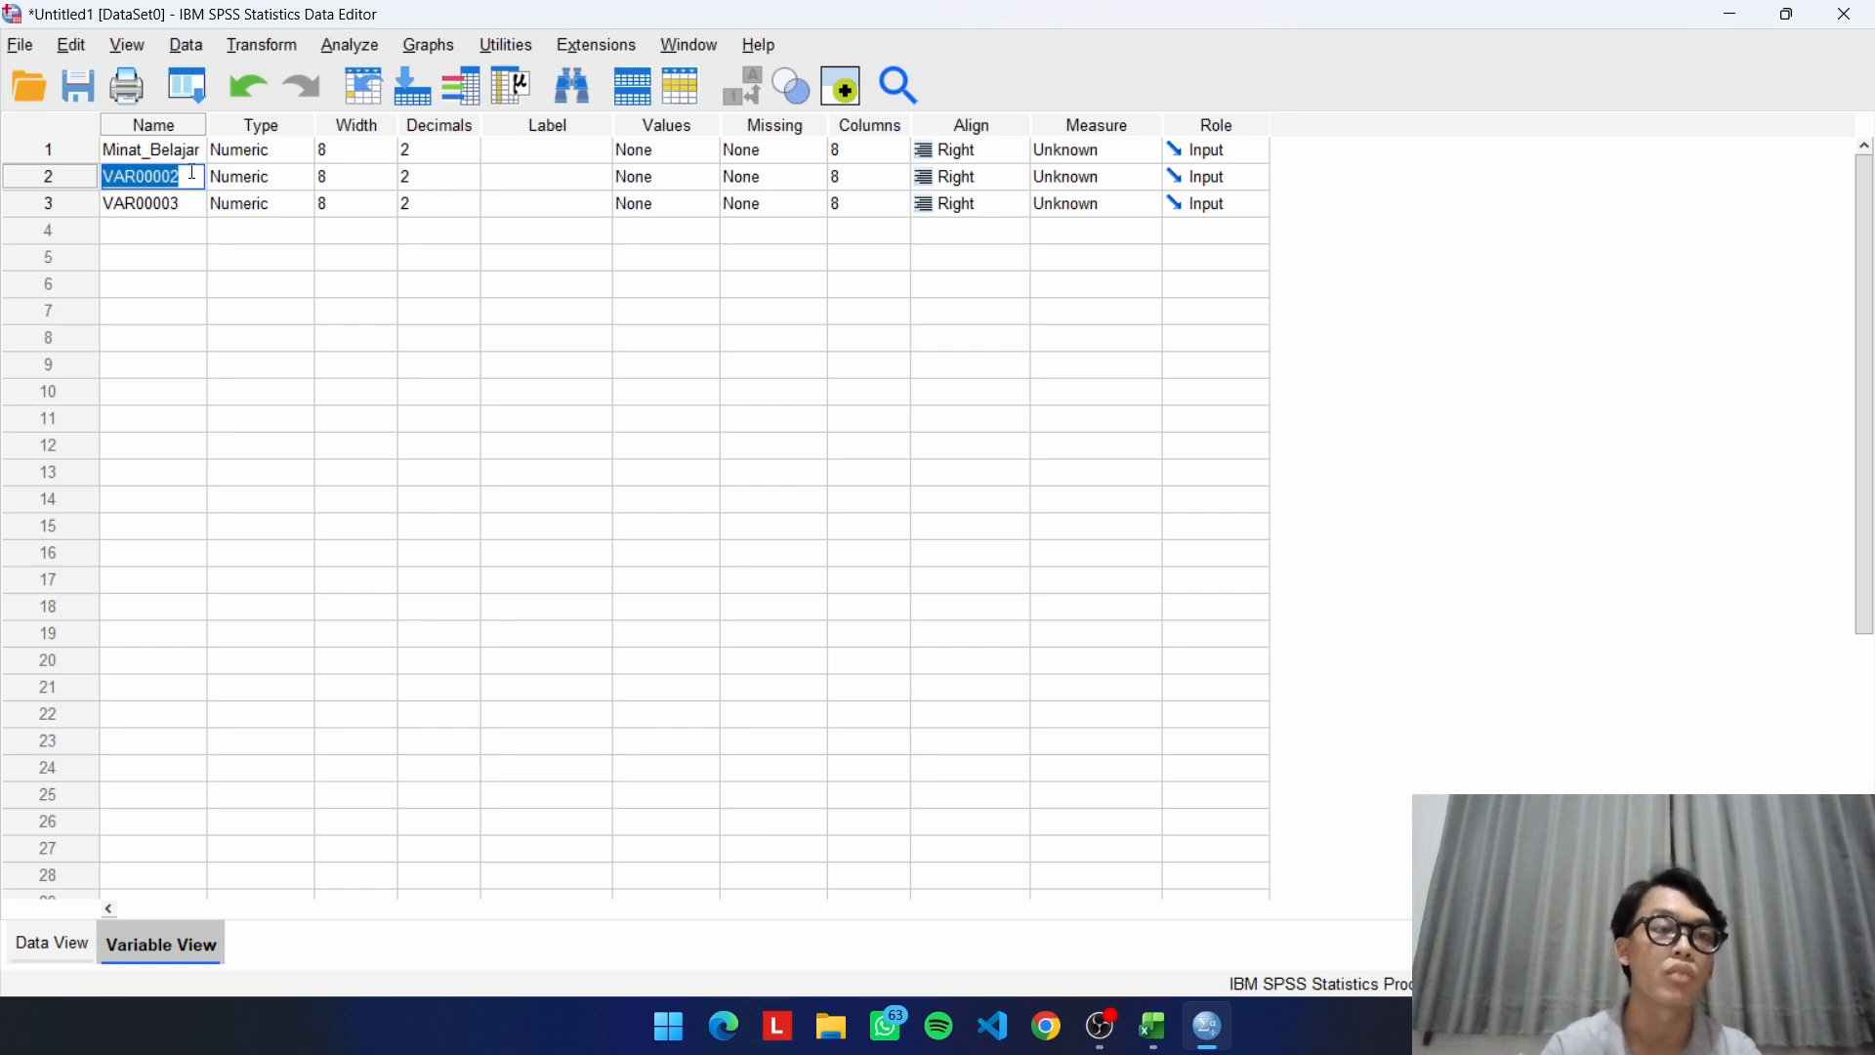
text(Mo)
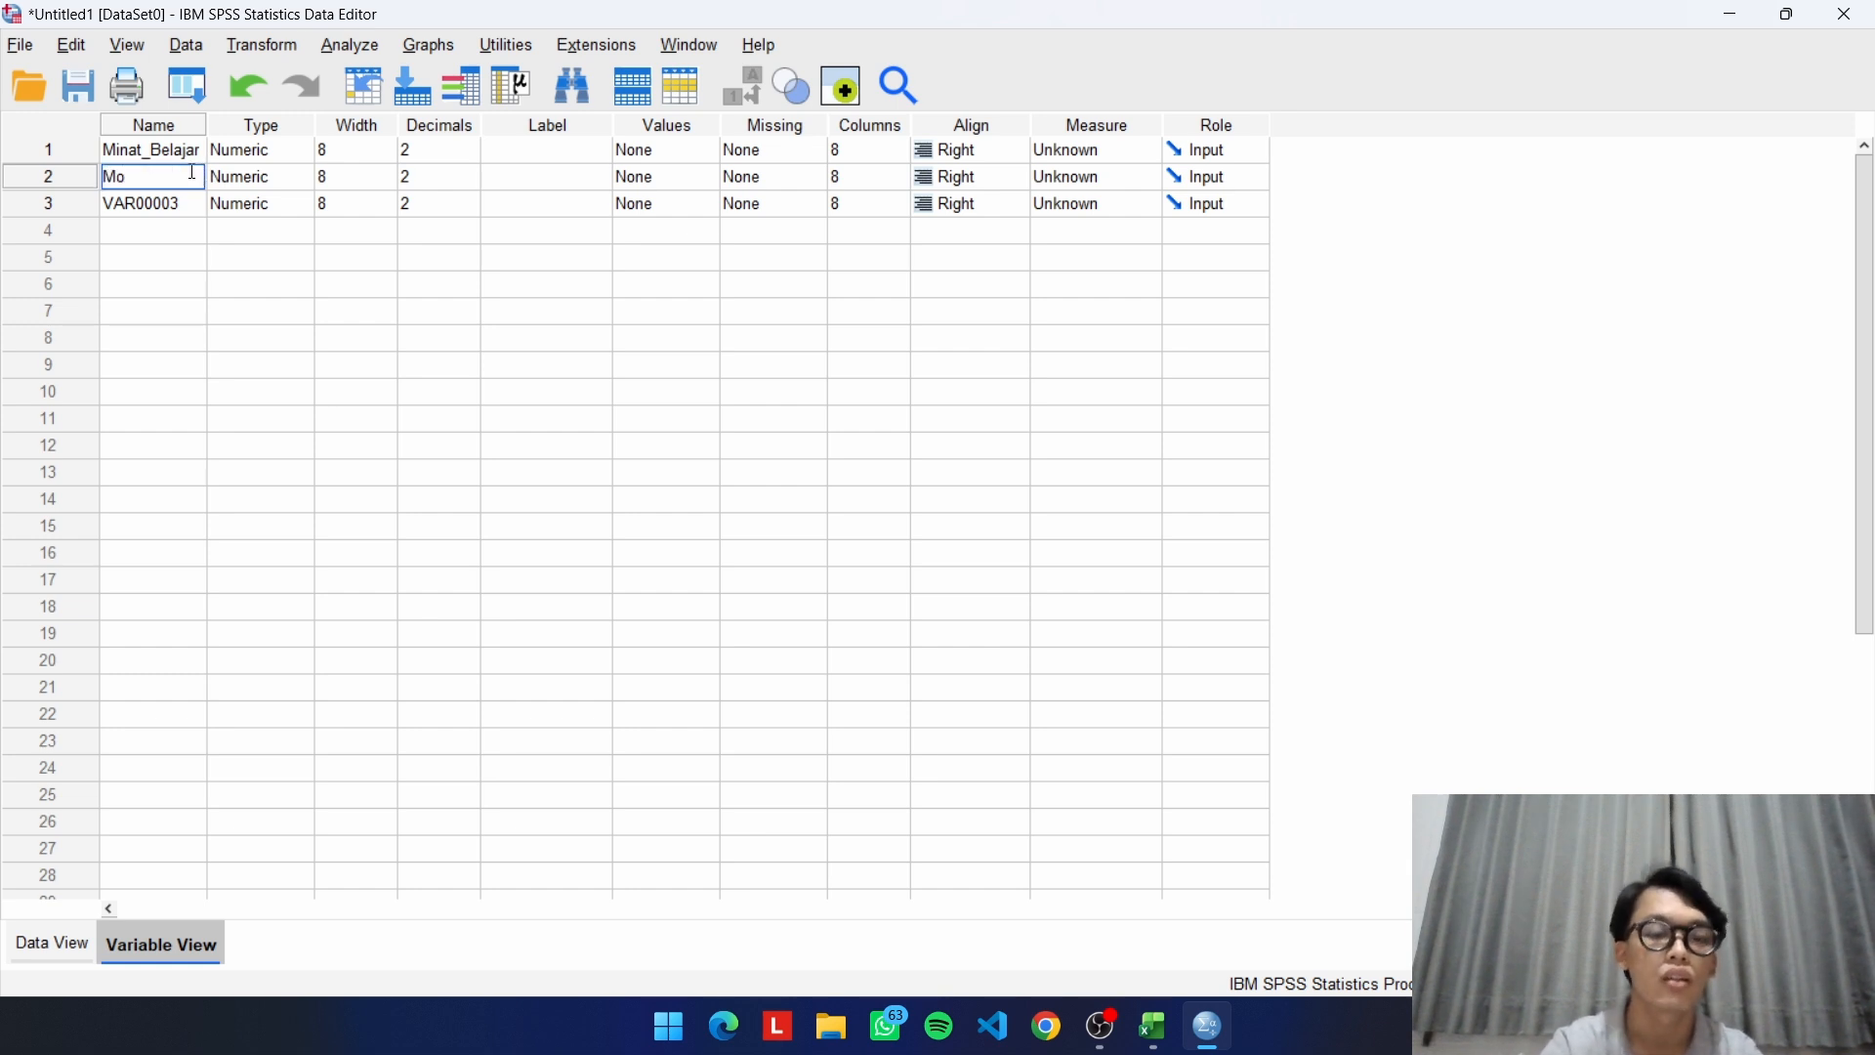
text(tivasi)
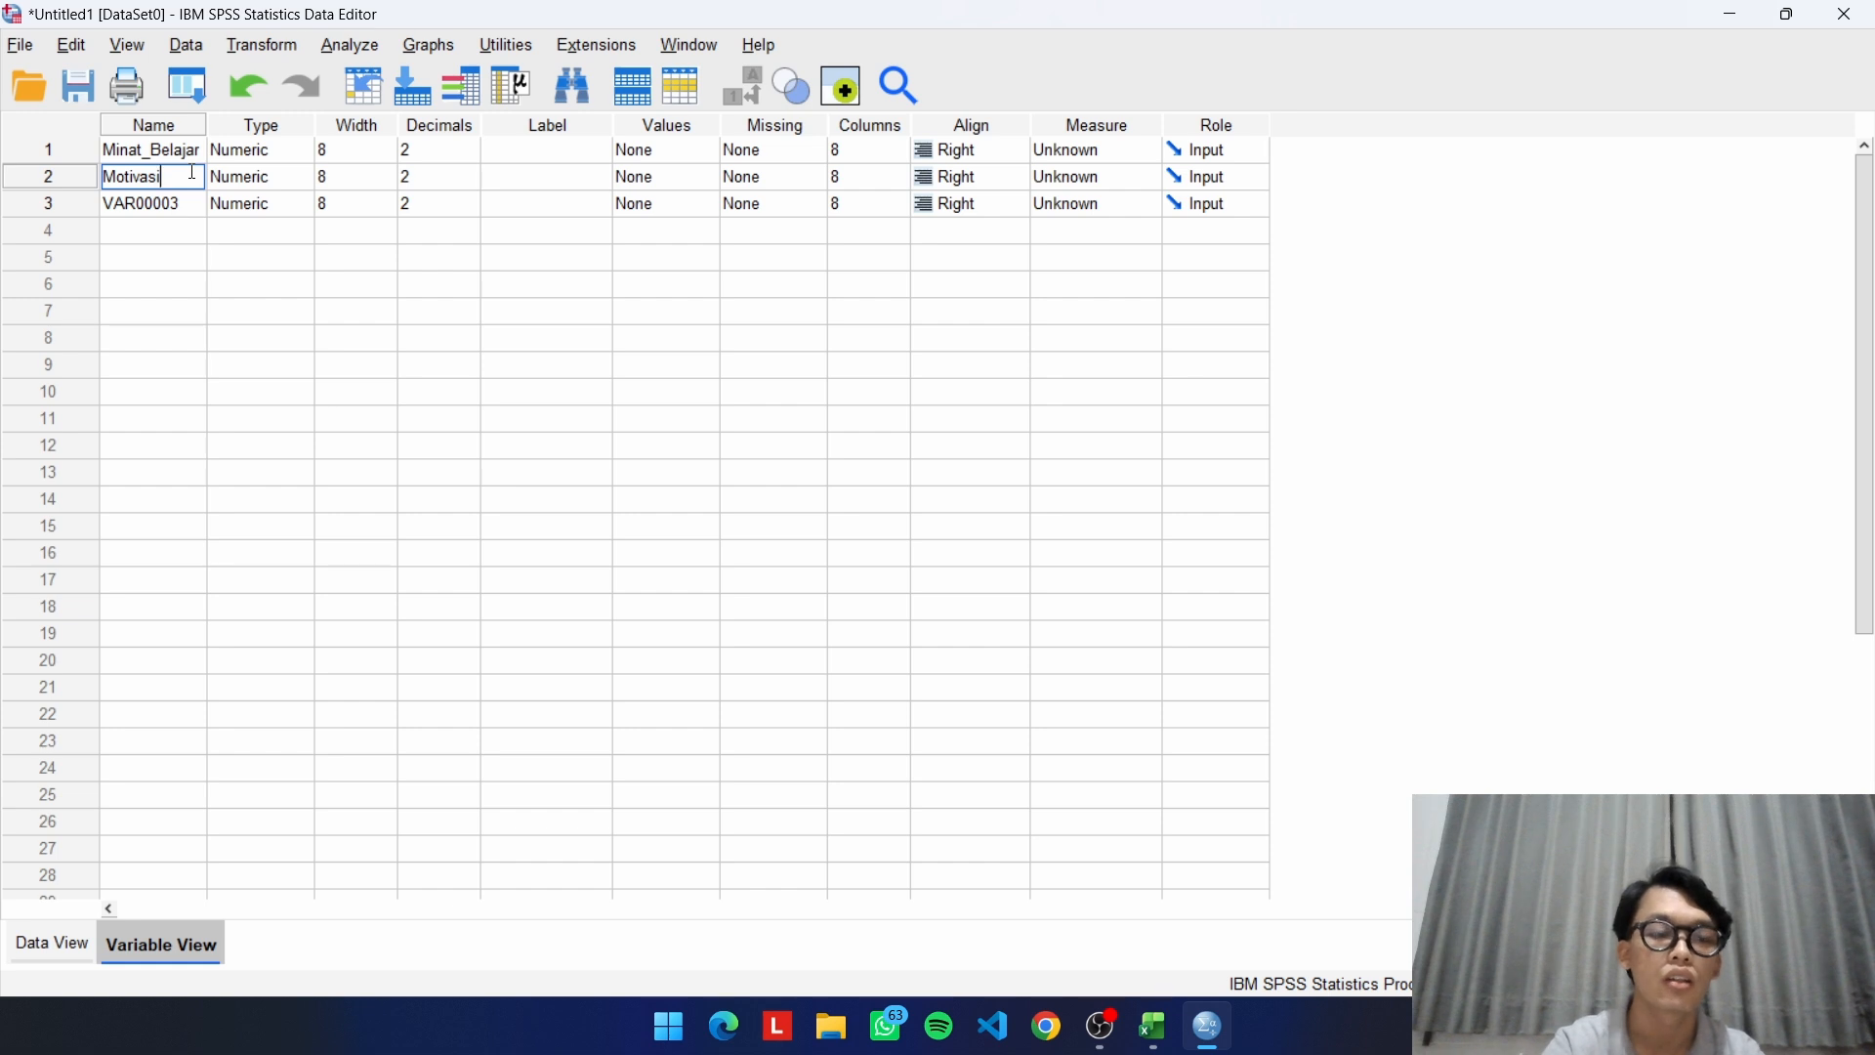
text(_B)
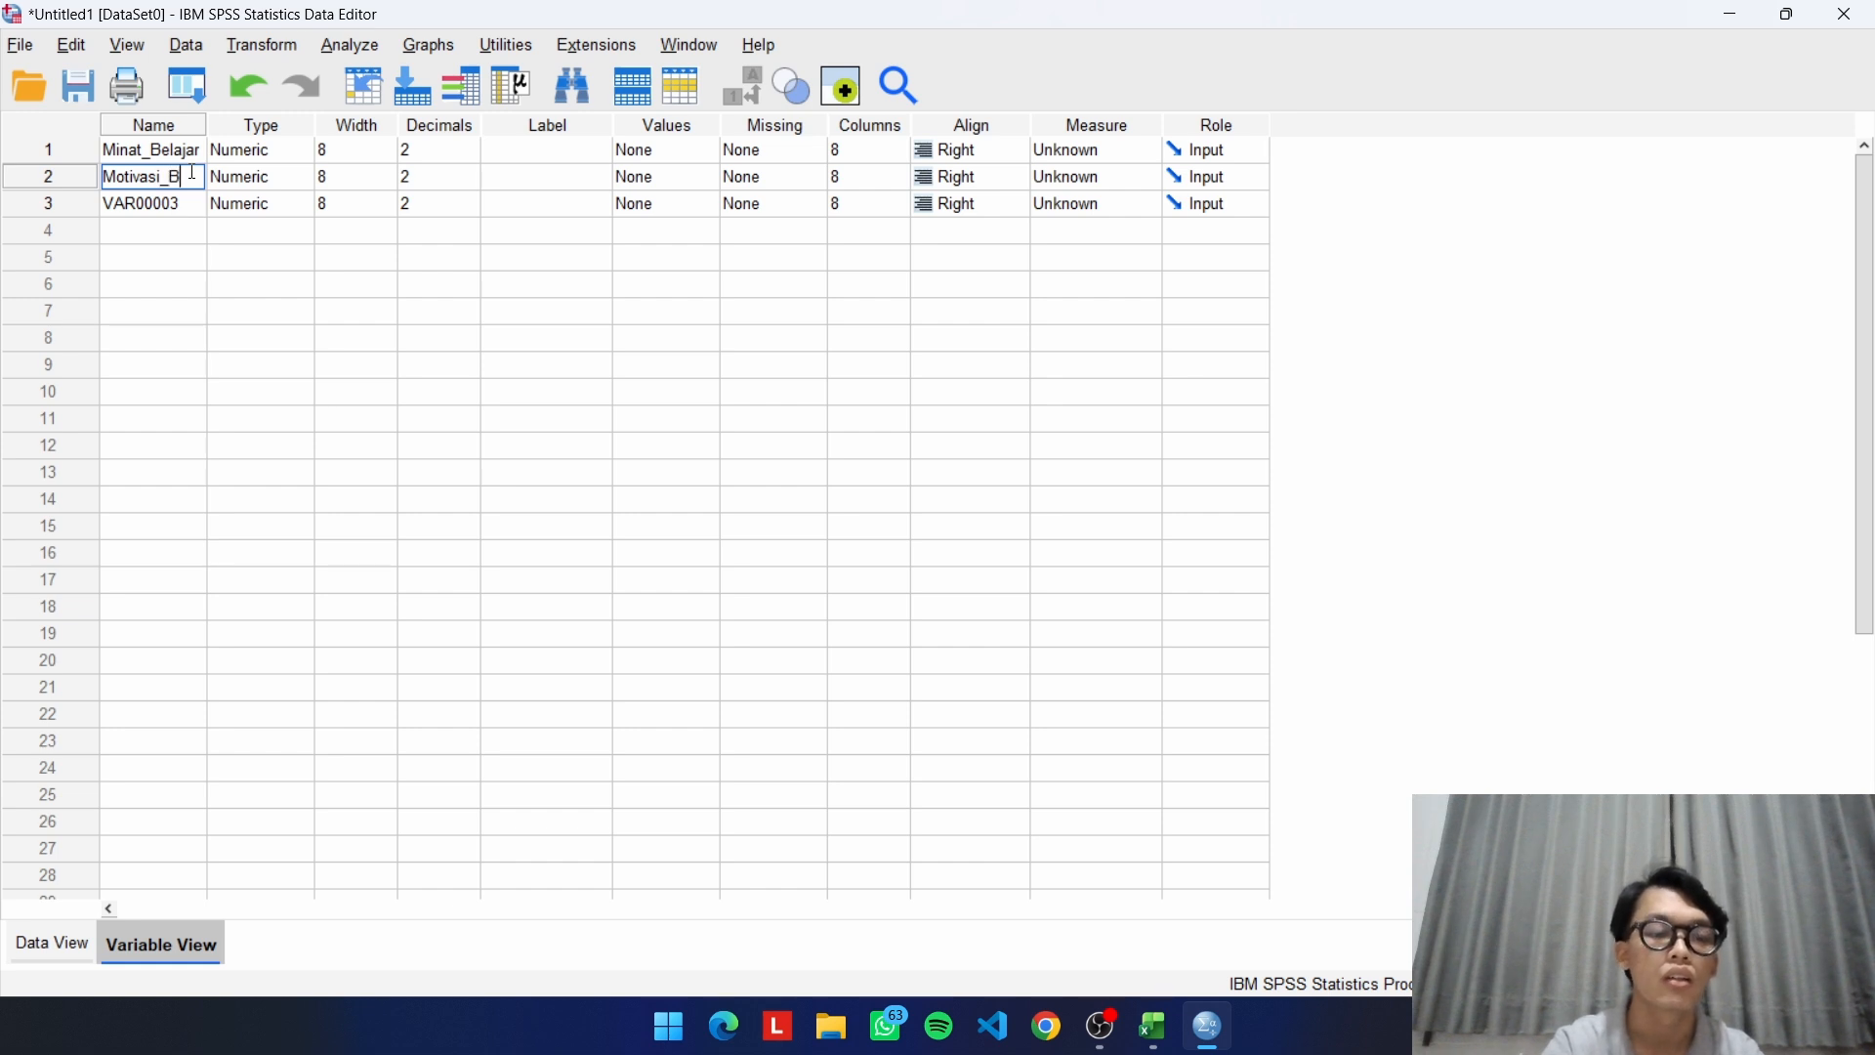
text(elajar)
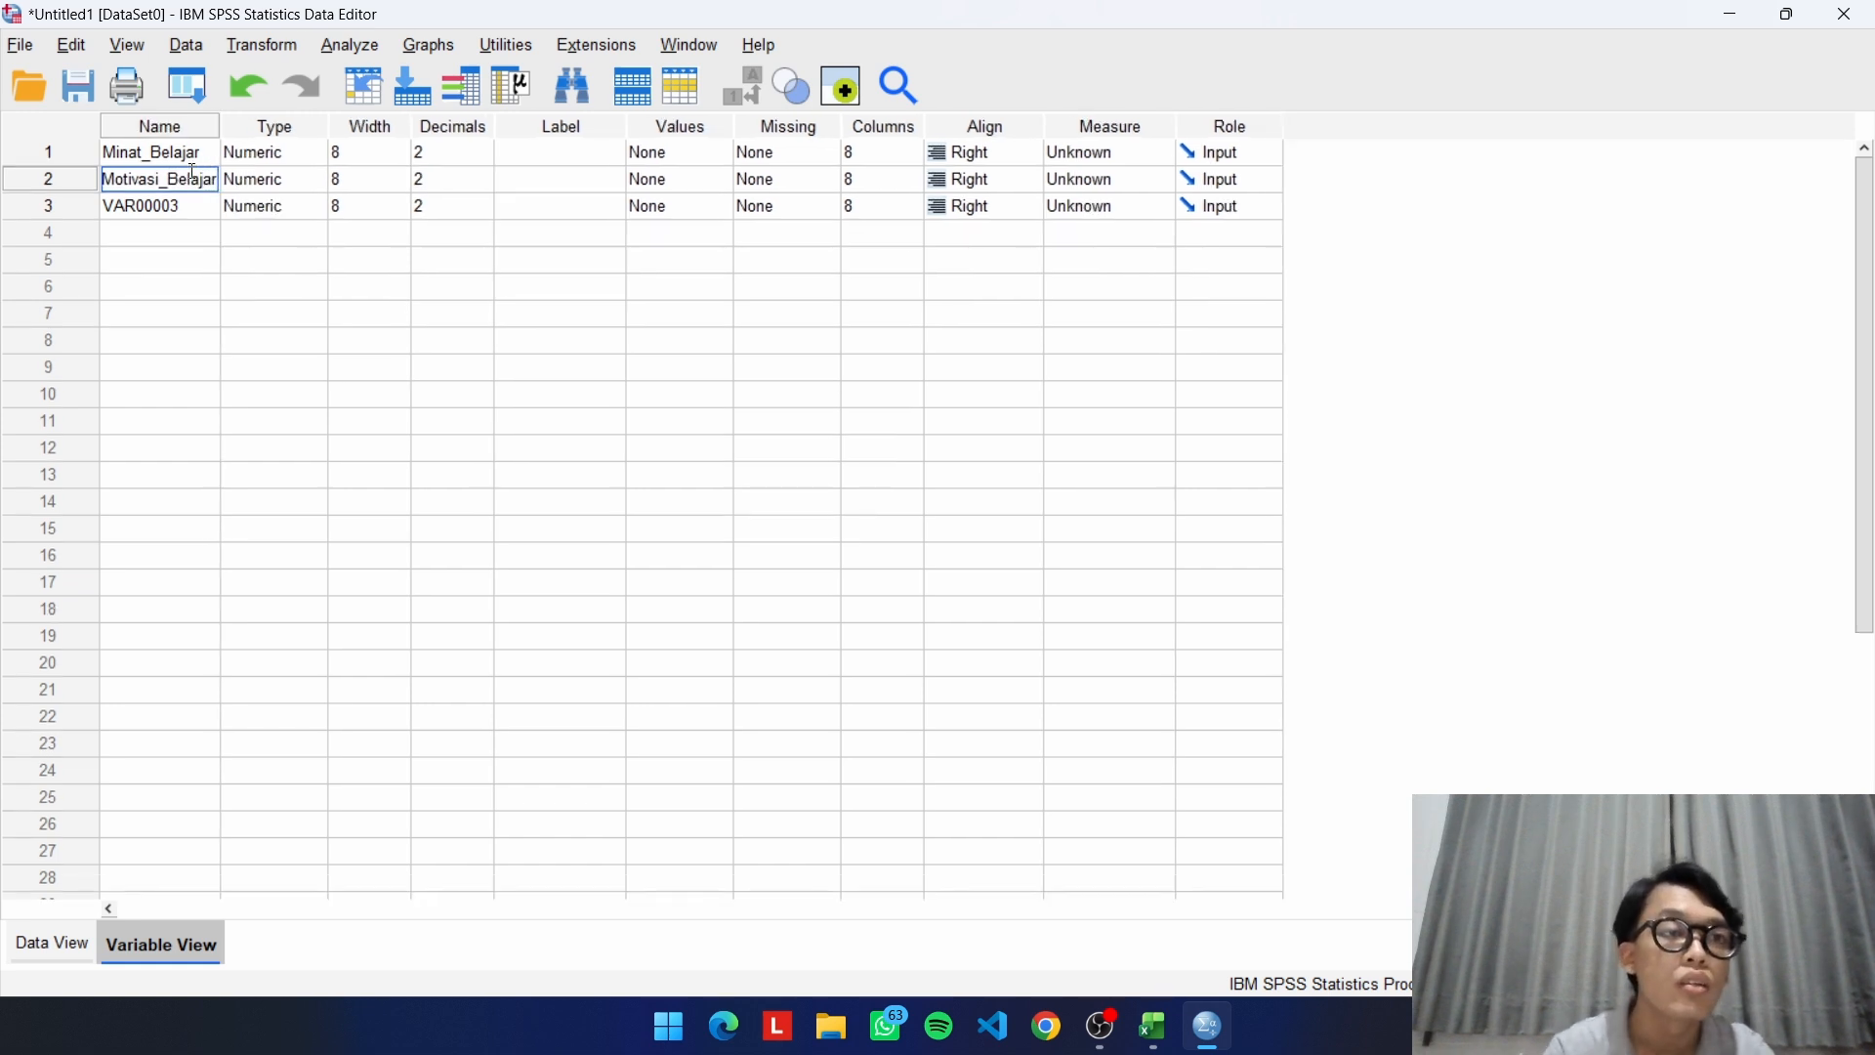
key(Return)
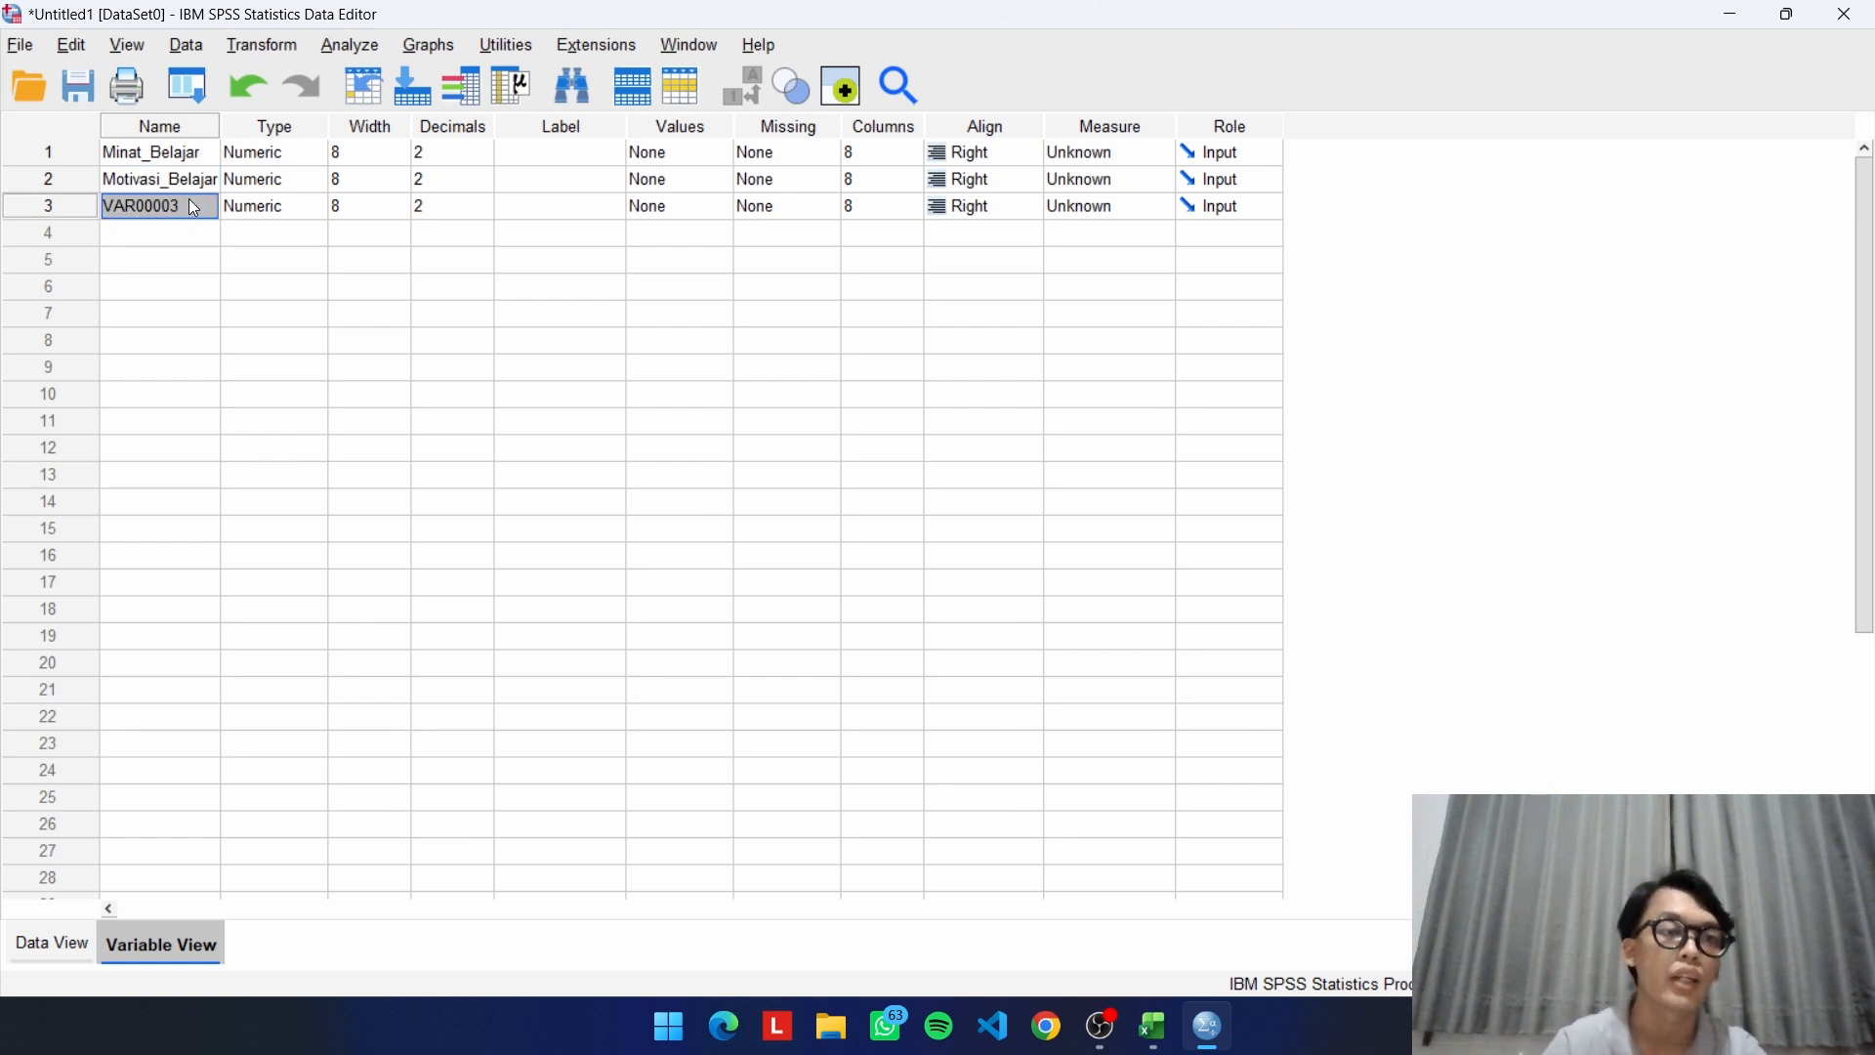
Rename the third variable as Nilai_Mata_Pelajaran_Statistika
double_click(194, 212)
double_click(196, 208)
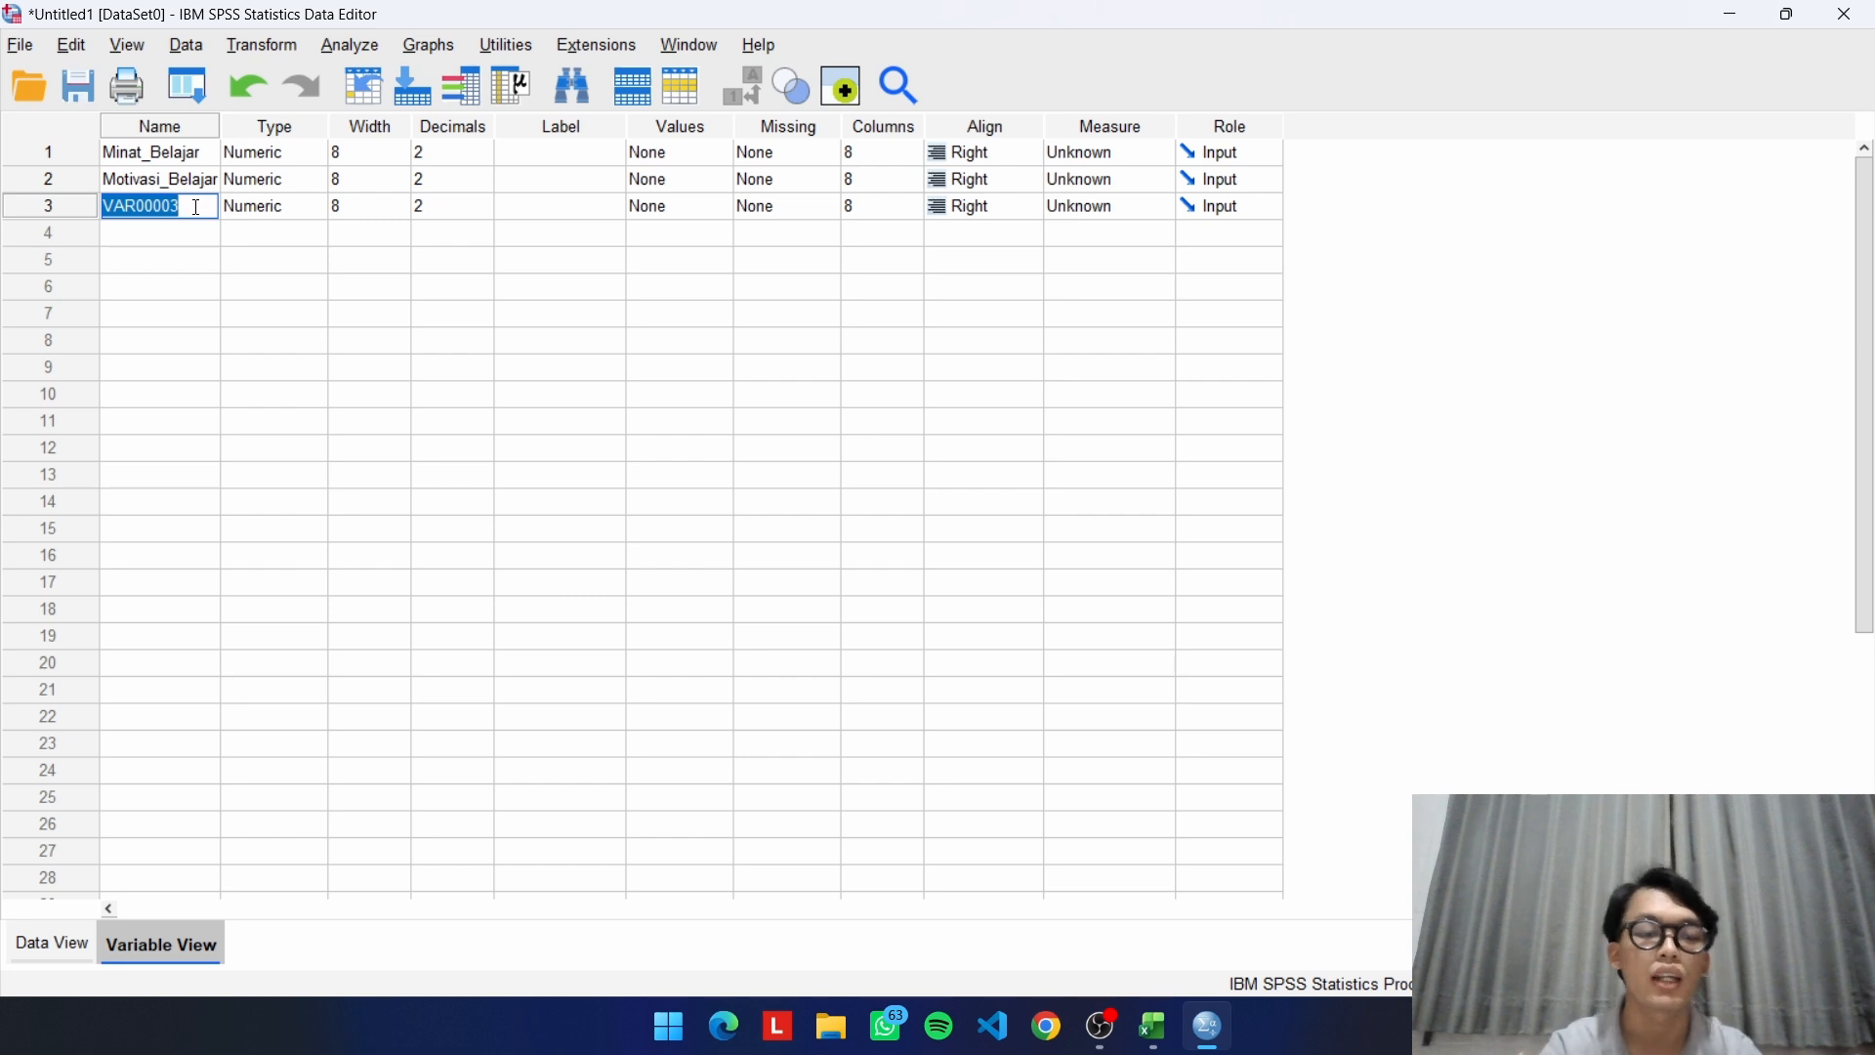
text(Nilai)
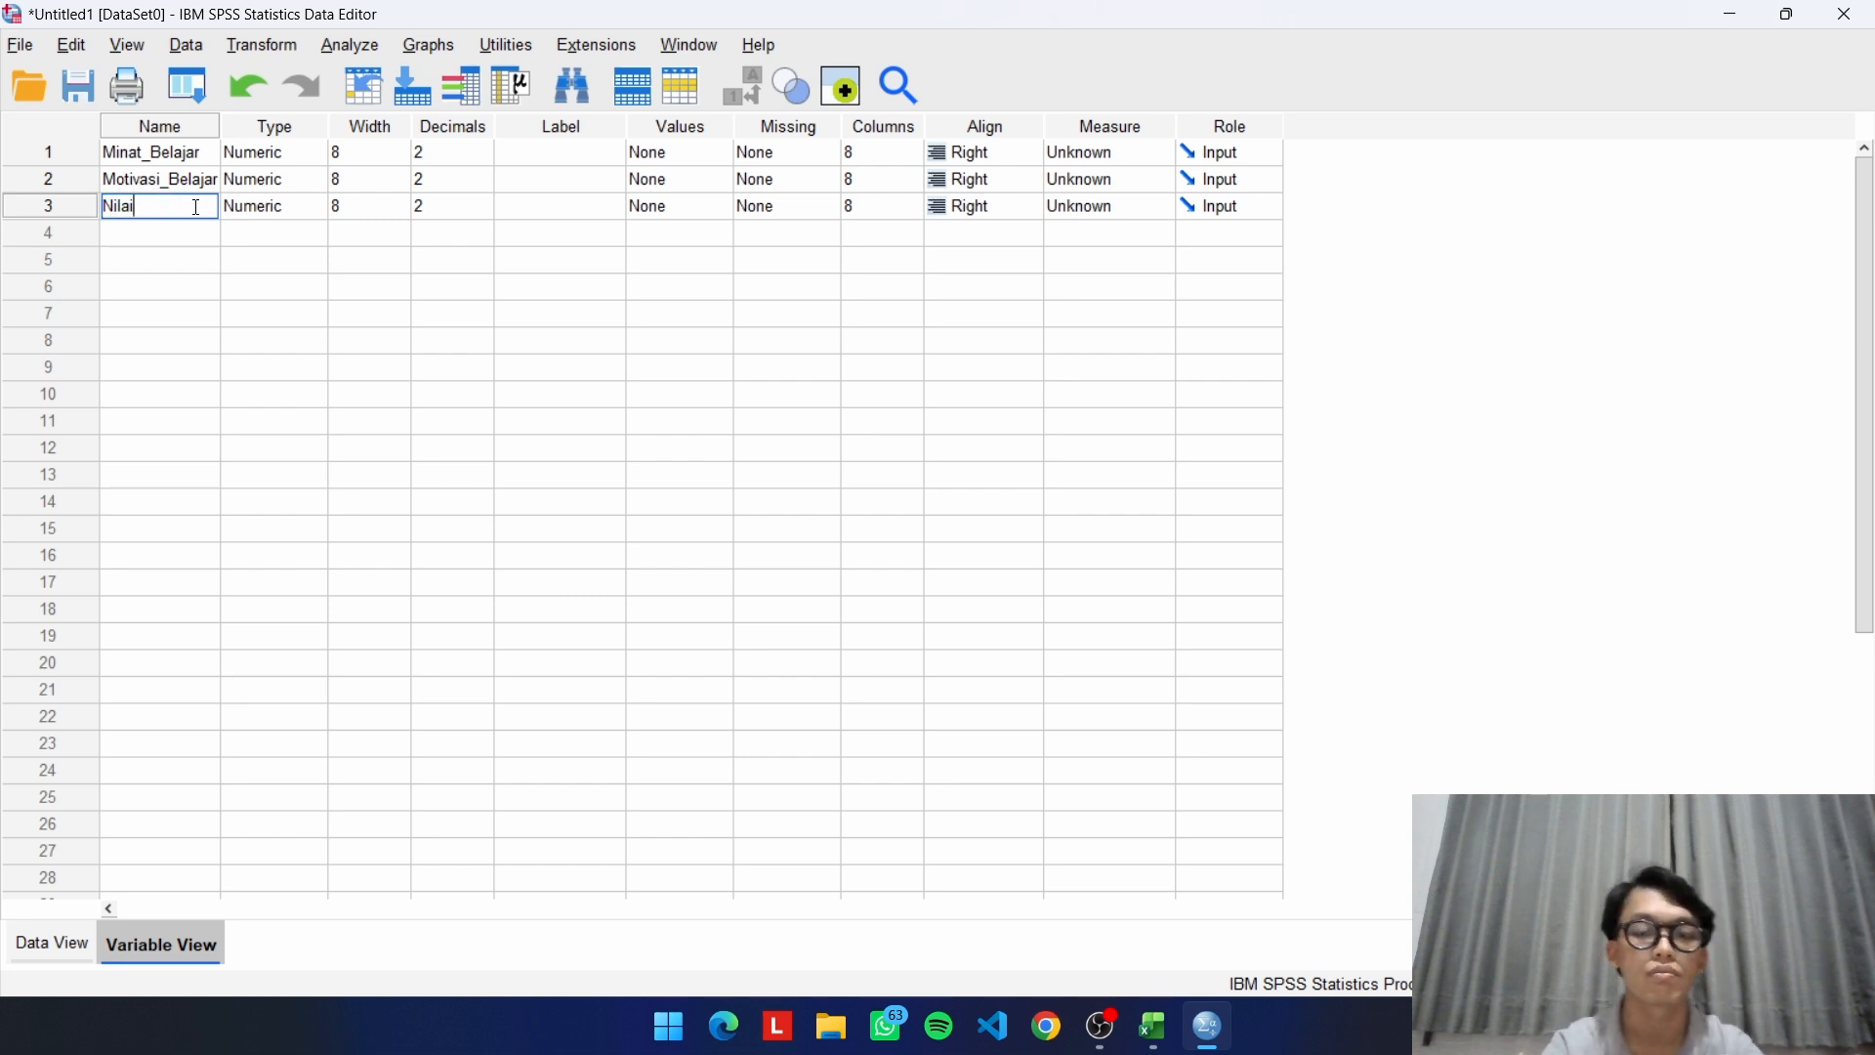
text(_Mata)
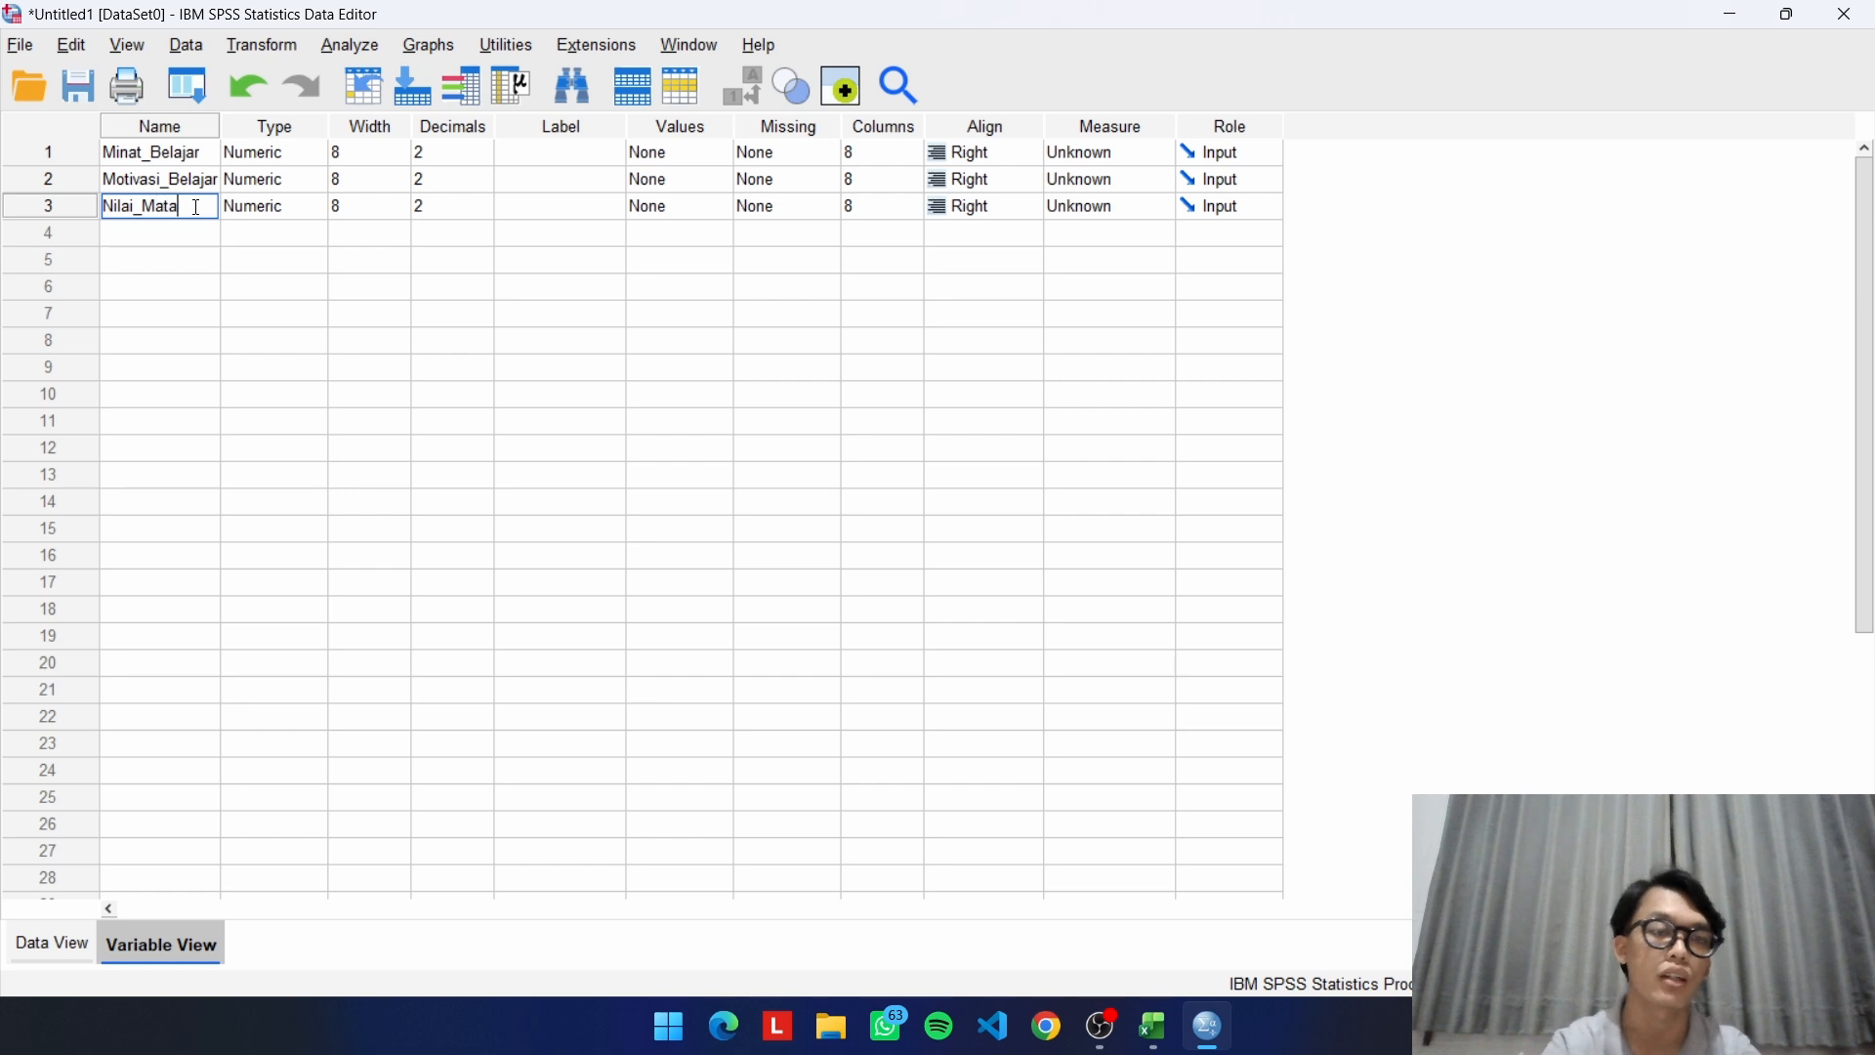
text(_P)
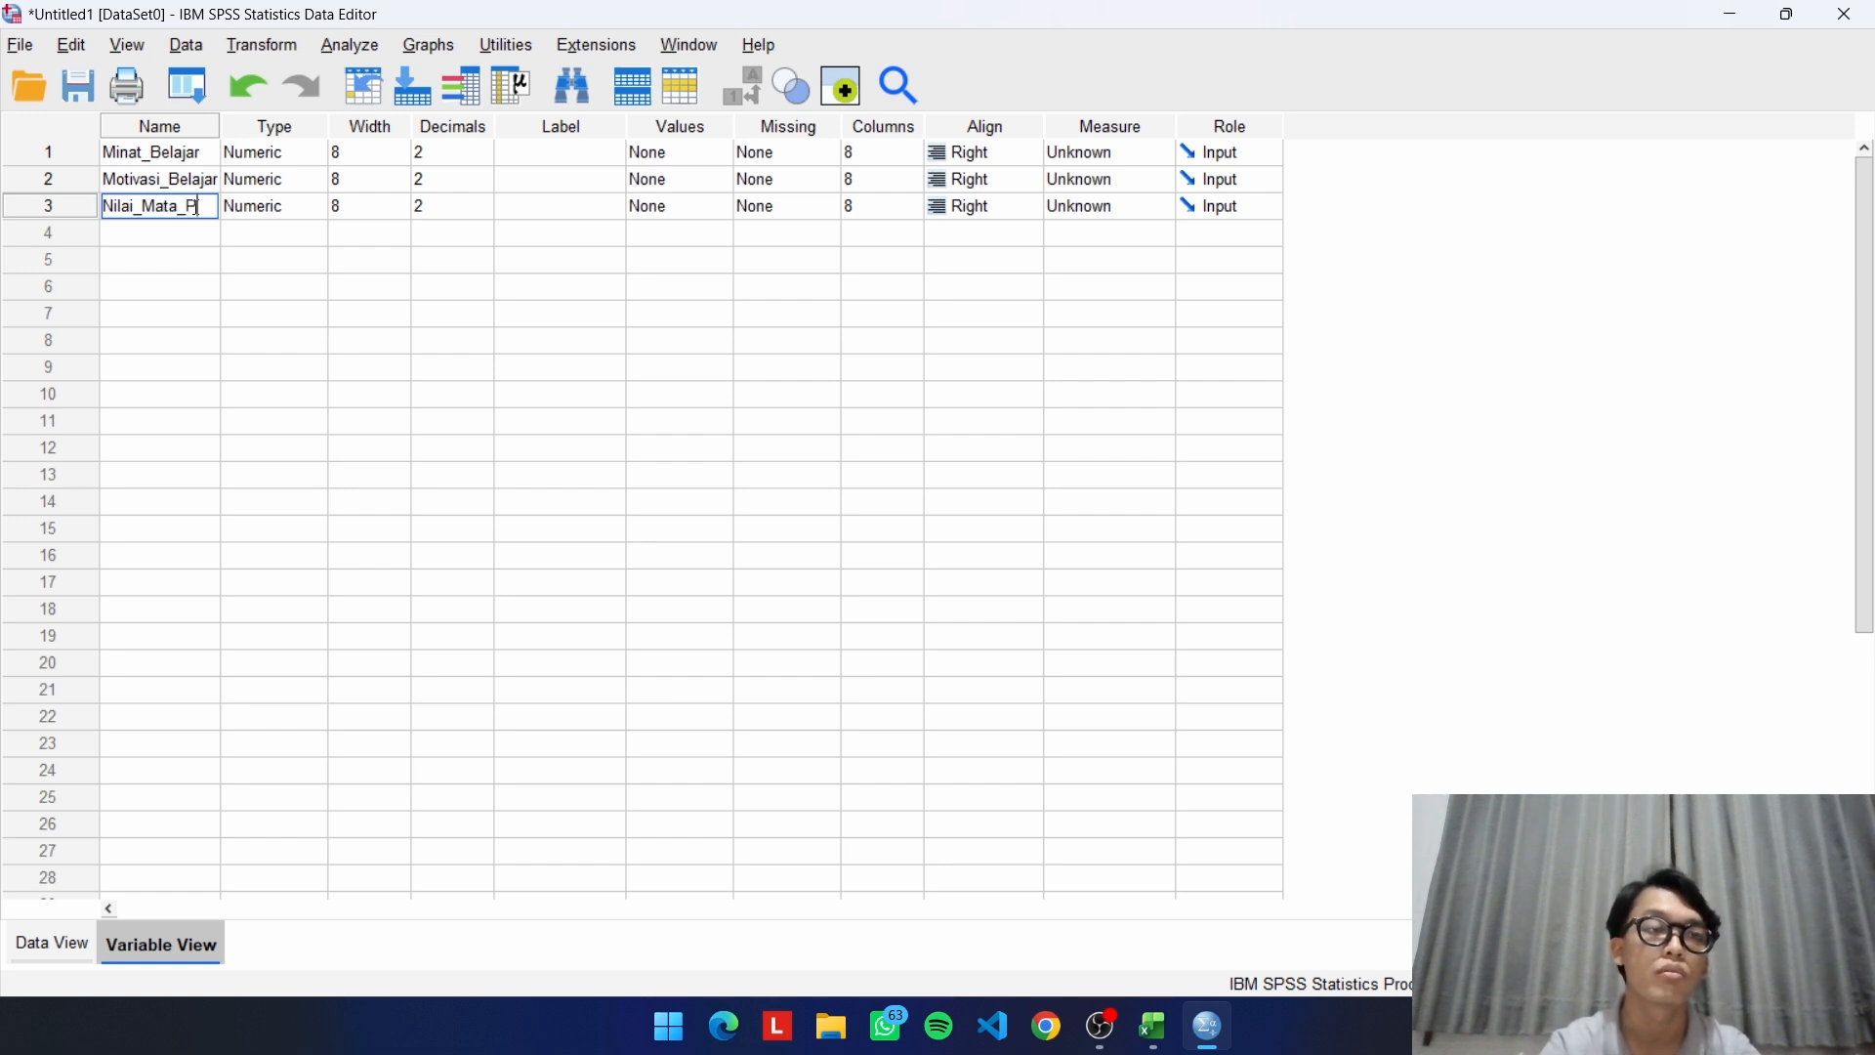
text(elajara)
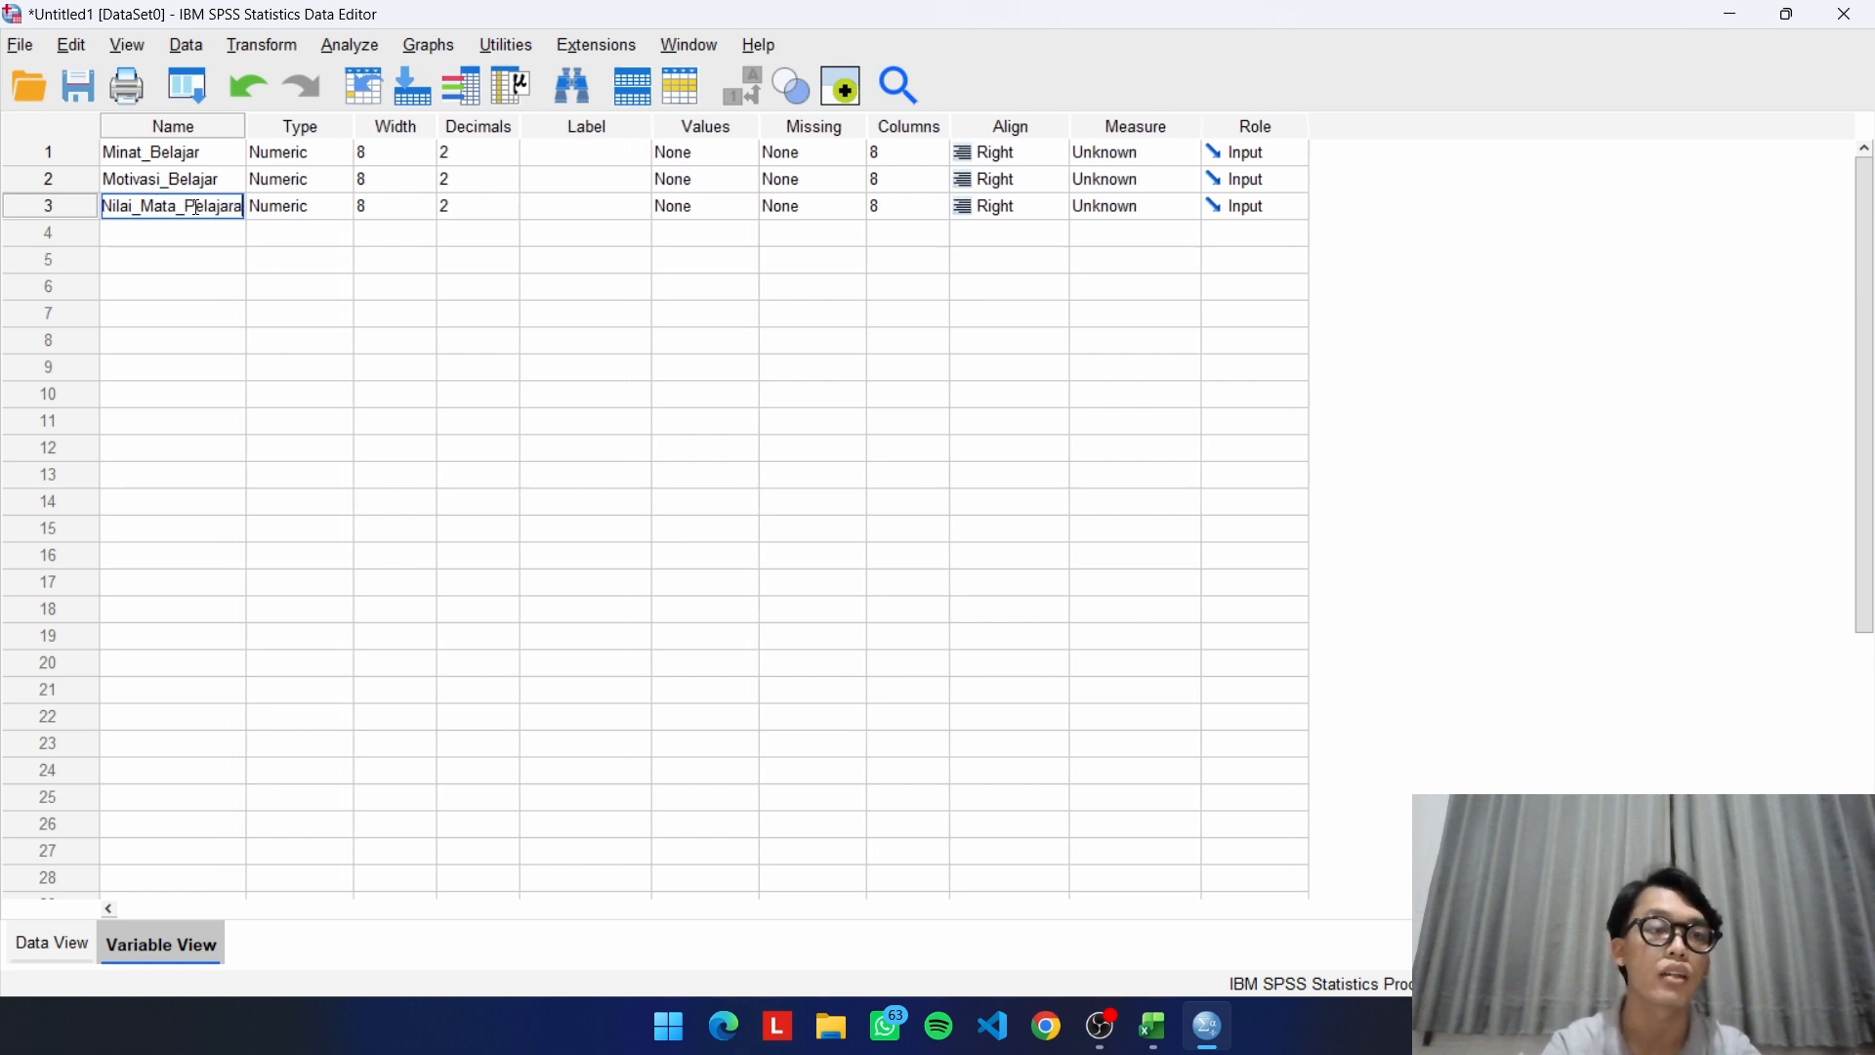
text(n_S)
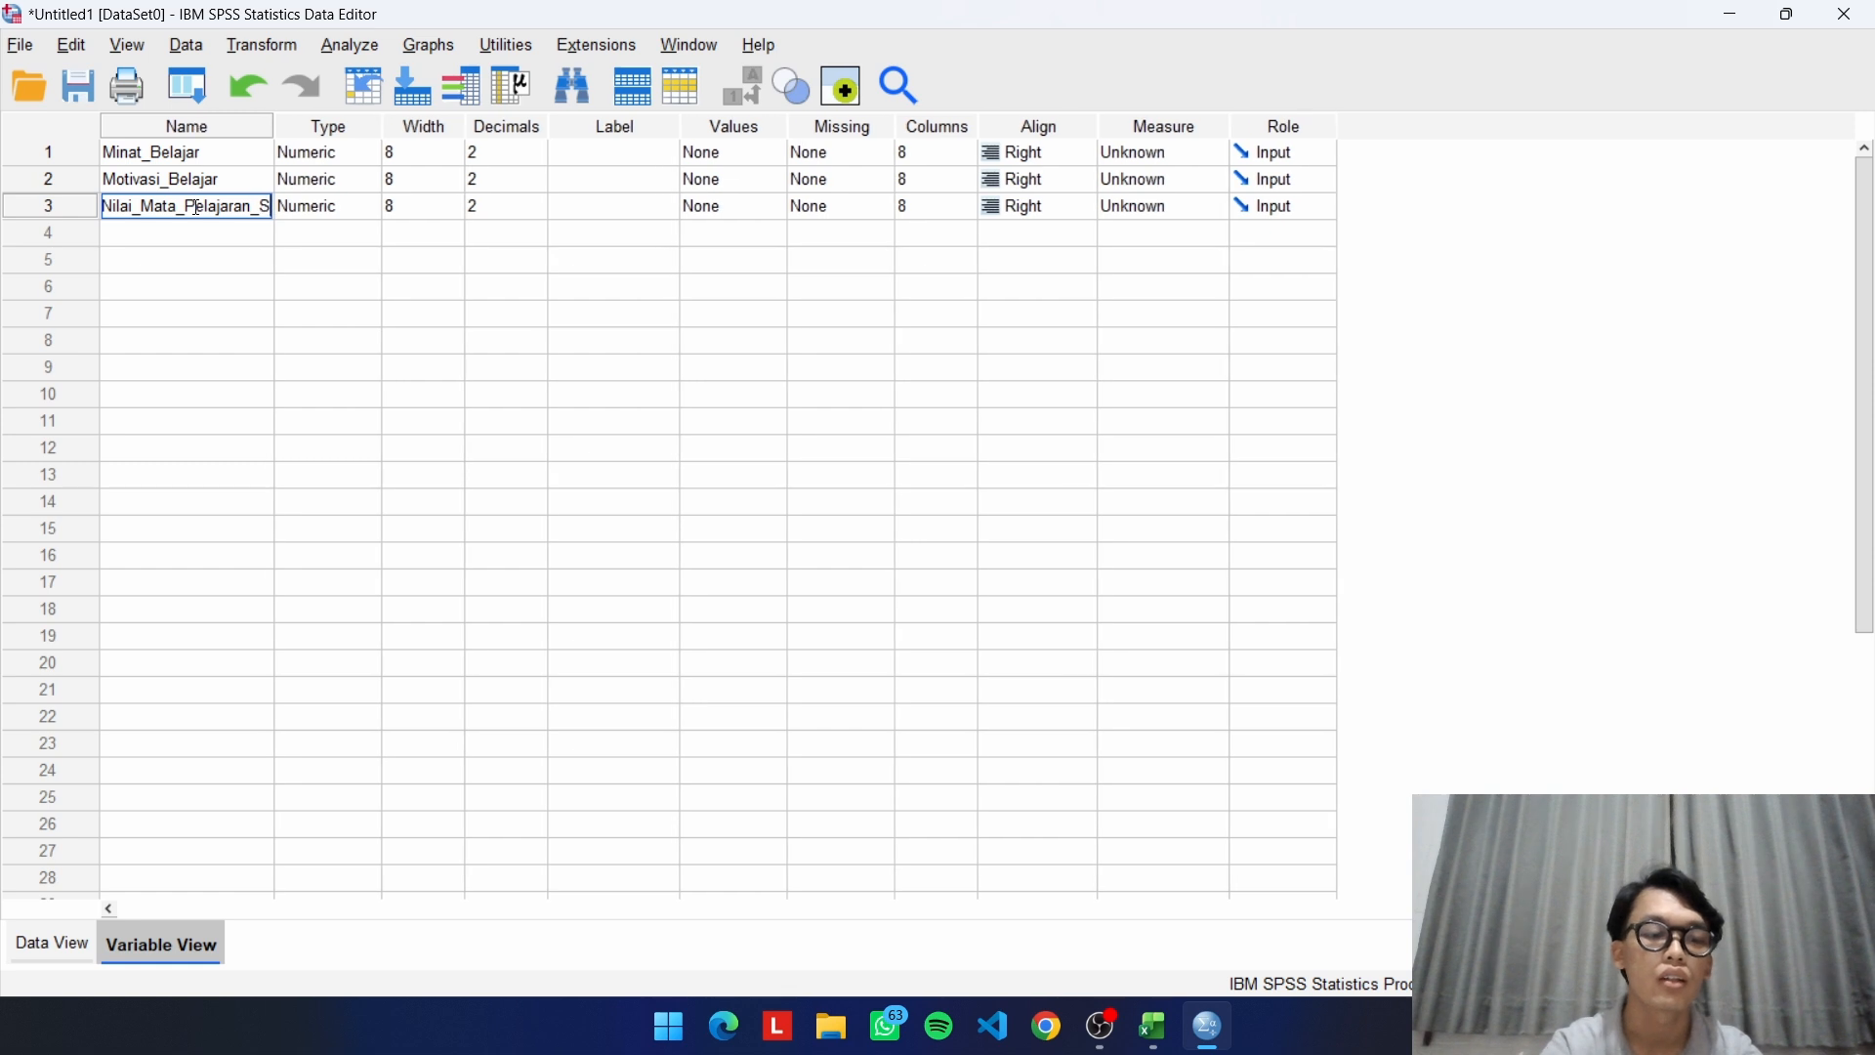
text(tatistika)
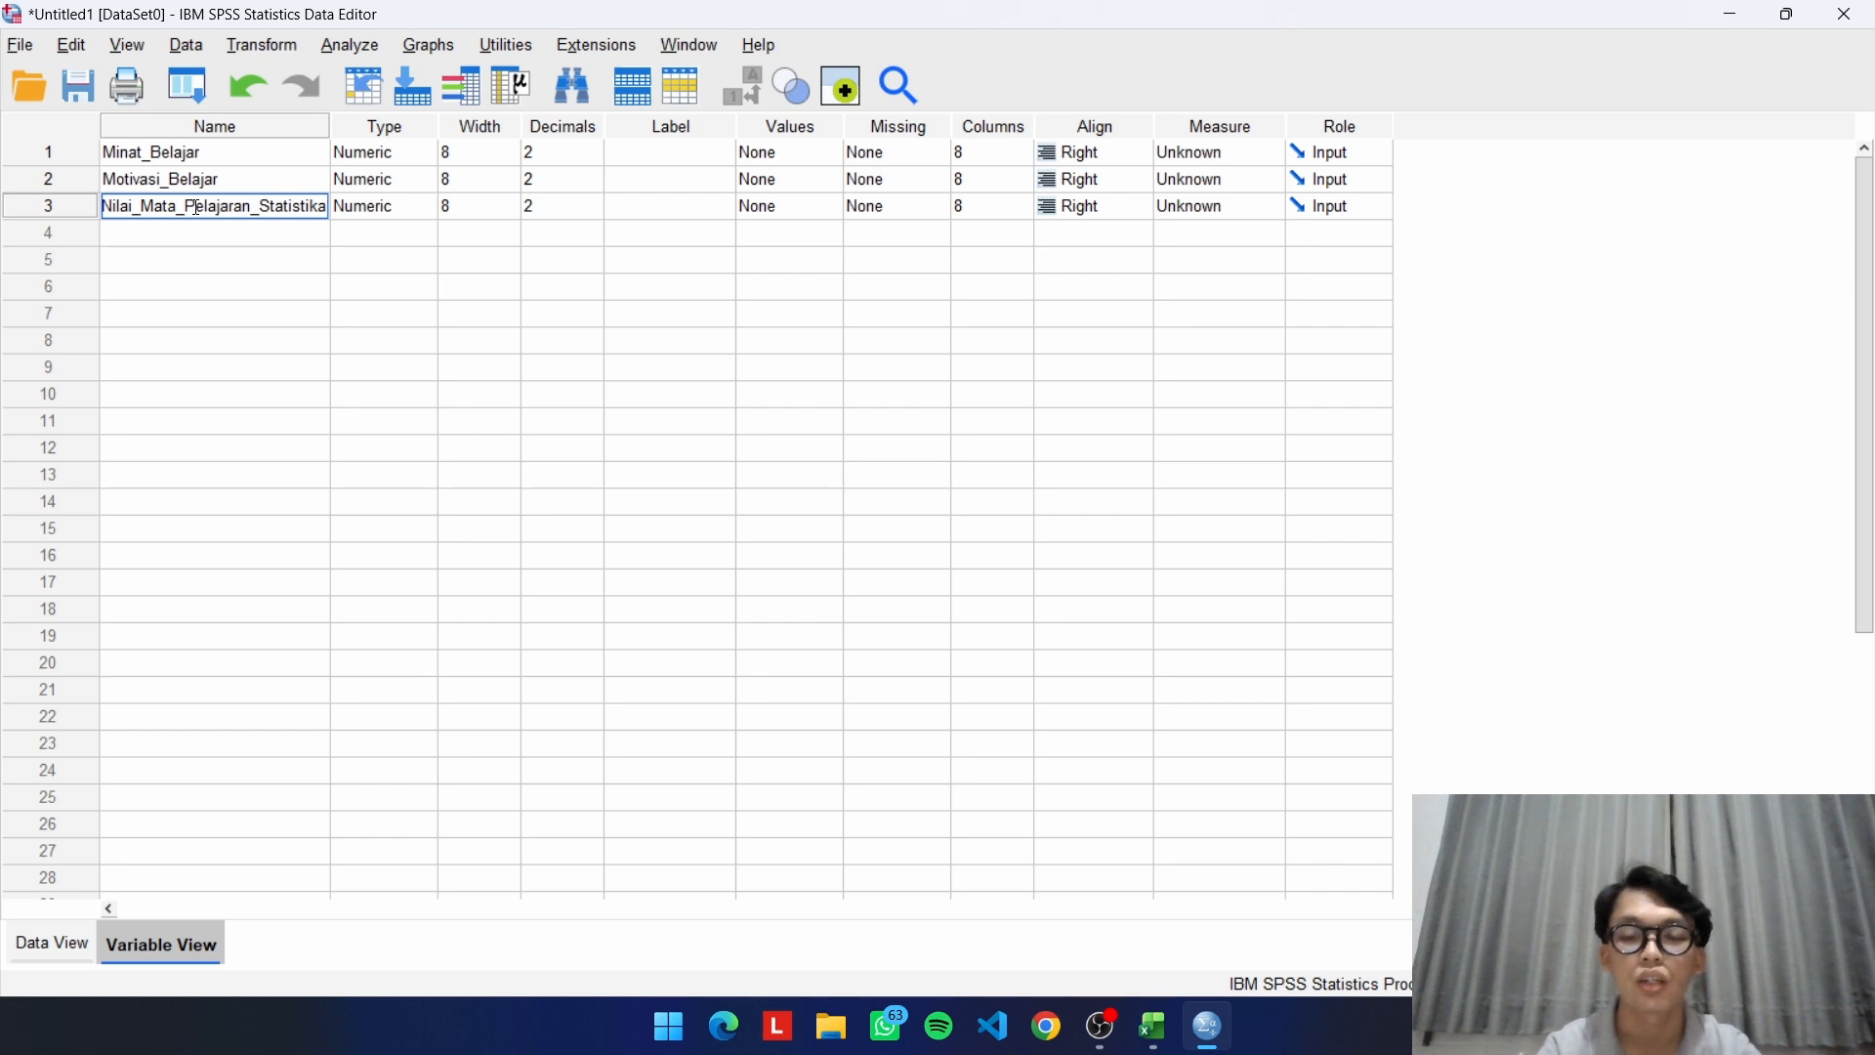
key(Return)
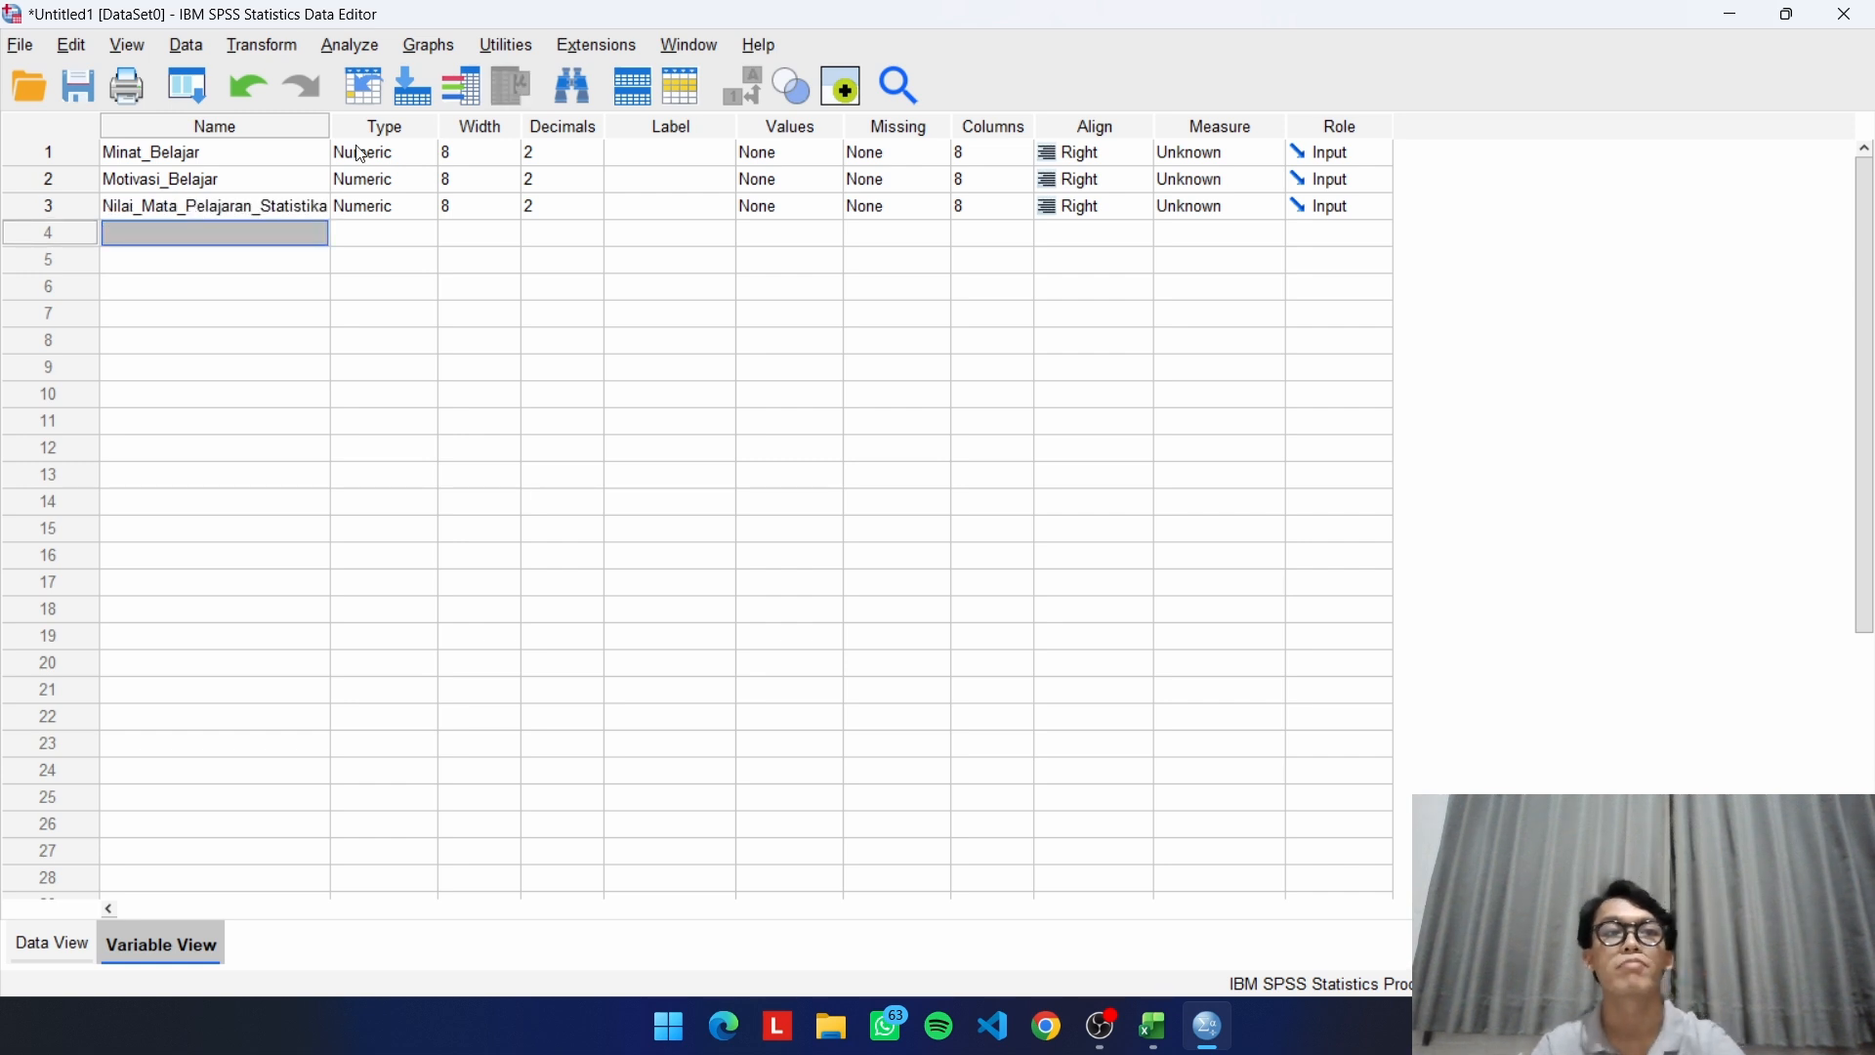
Show the Data View, widen the Nilai_Mata_Pelajaran_Statistika column to fit its name, and look through the score rows
click(54, 939)
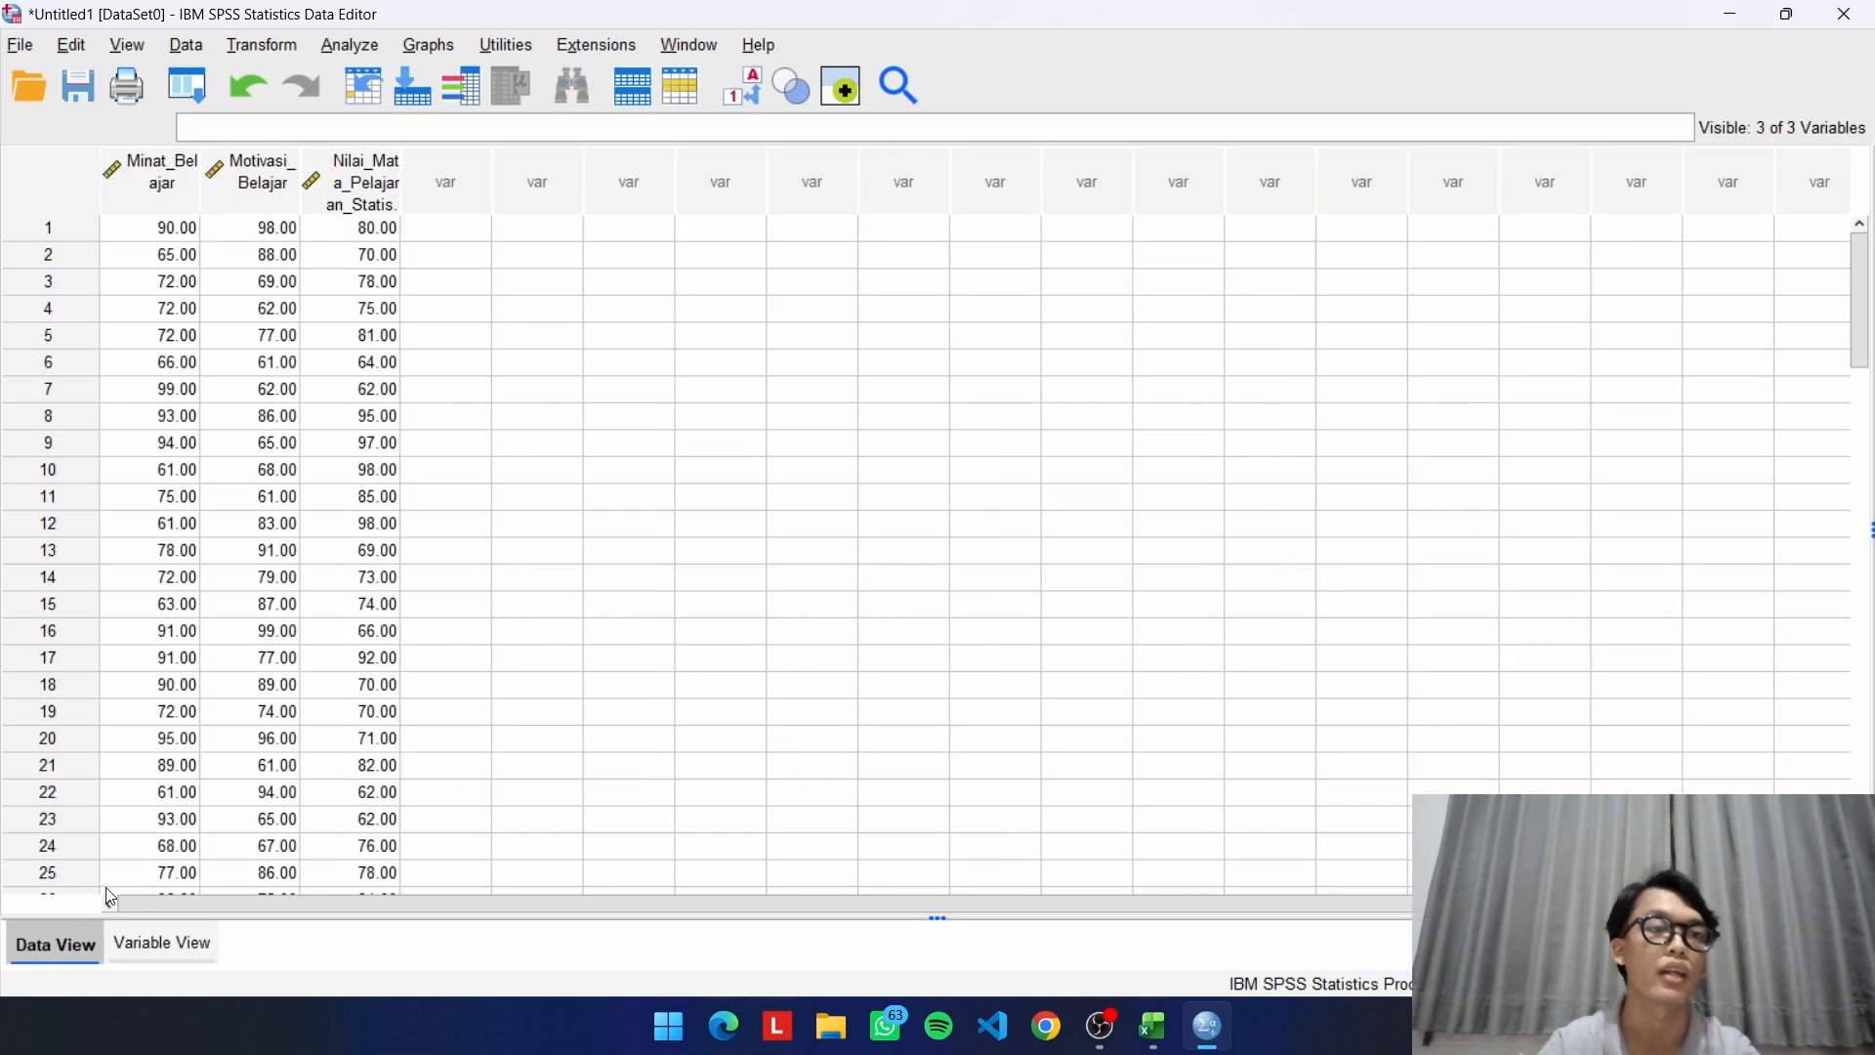
drag(402, 171, 446, 171)
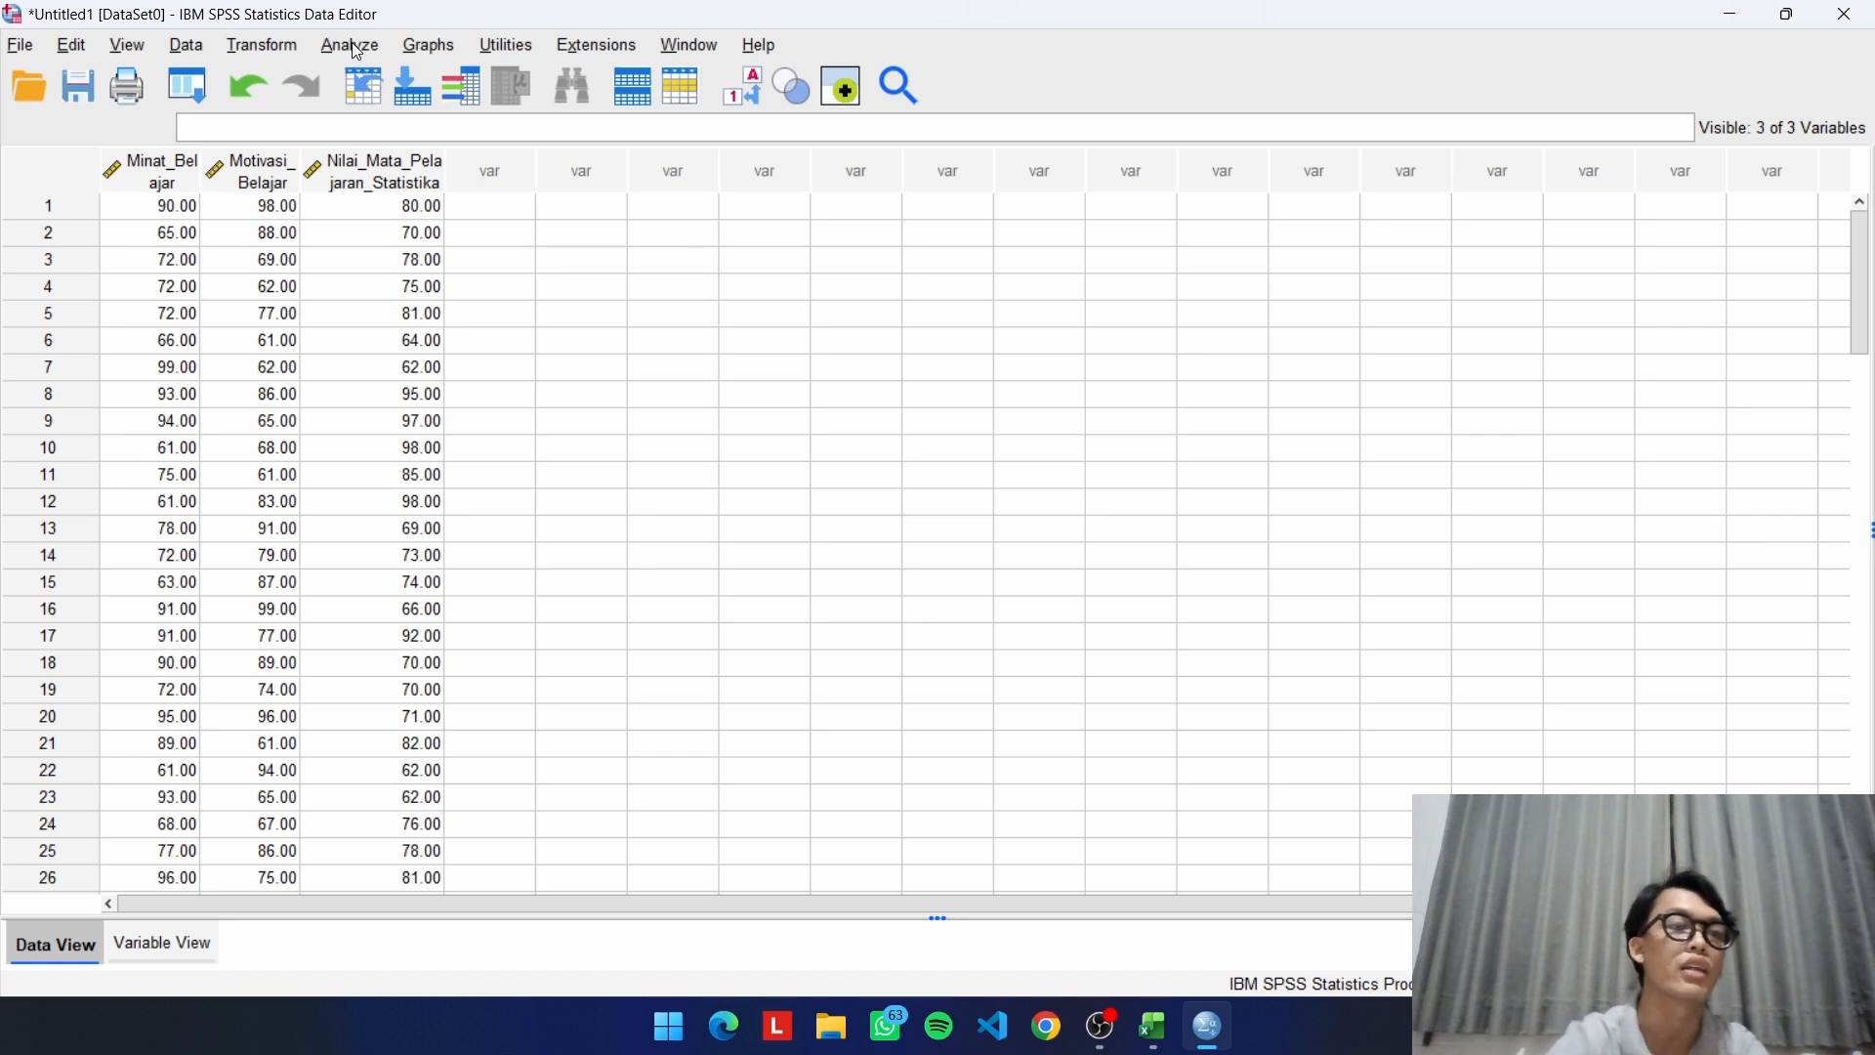
scroll(340, 326, down, 20)
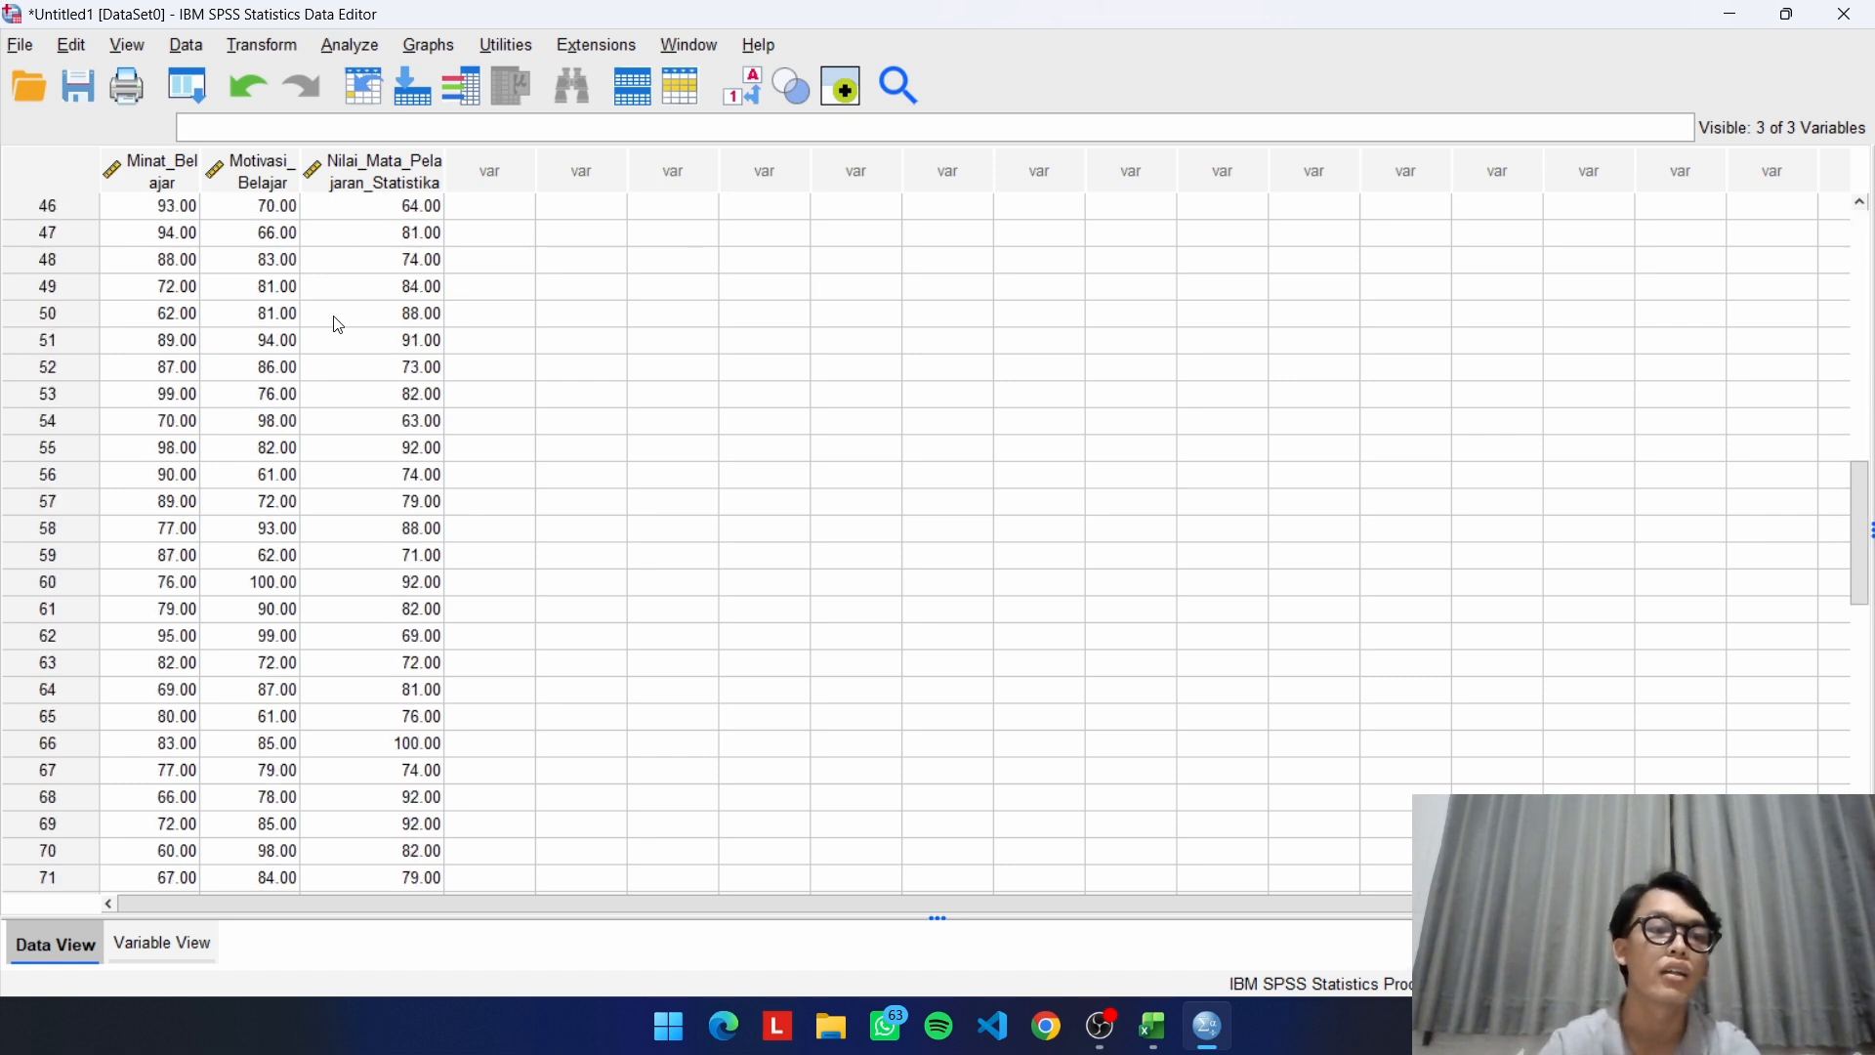
scroll(340, 325, up, 20)
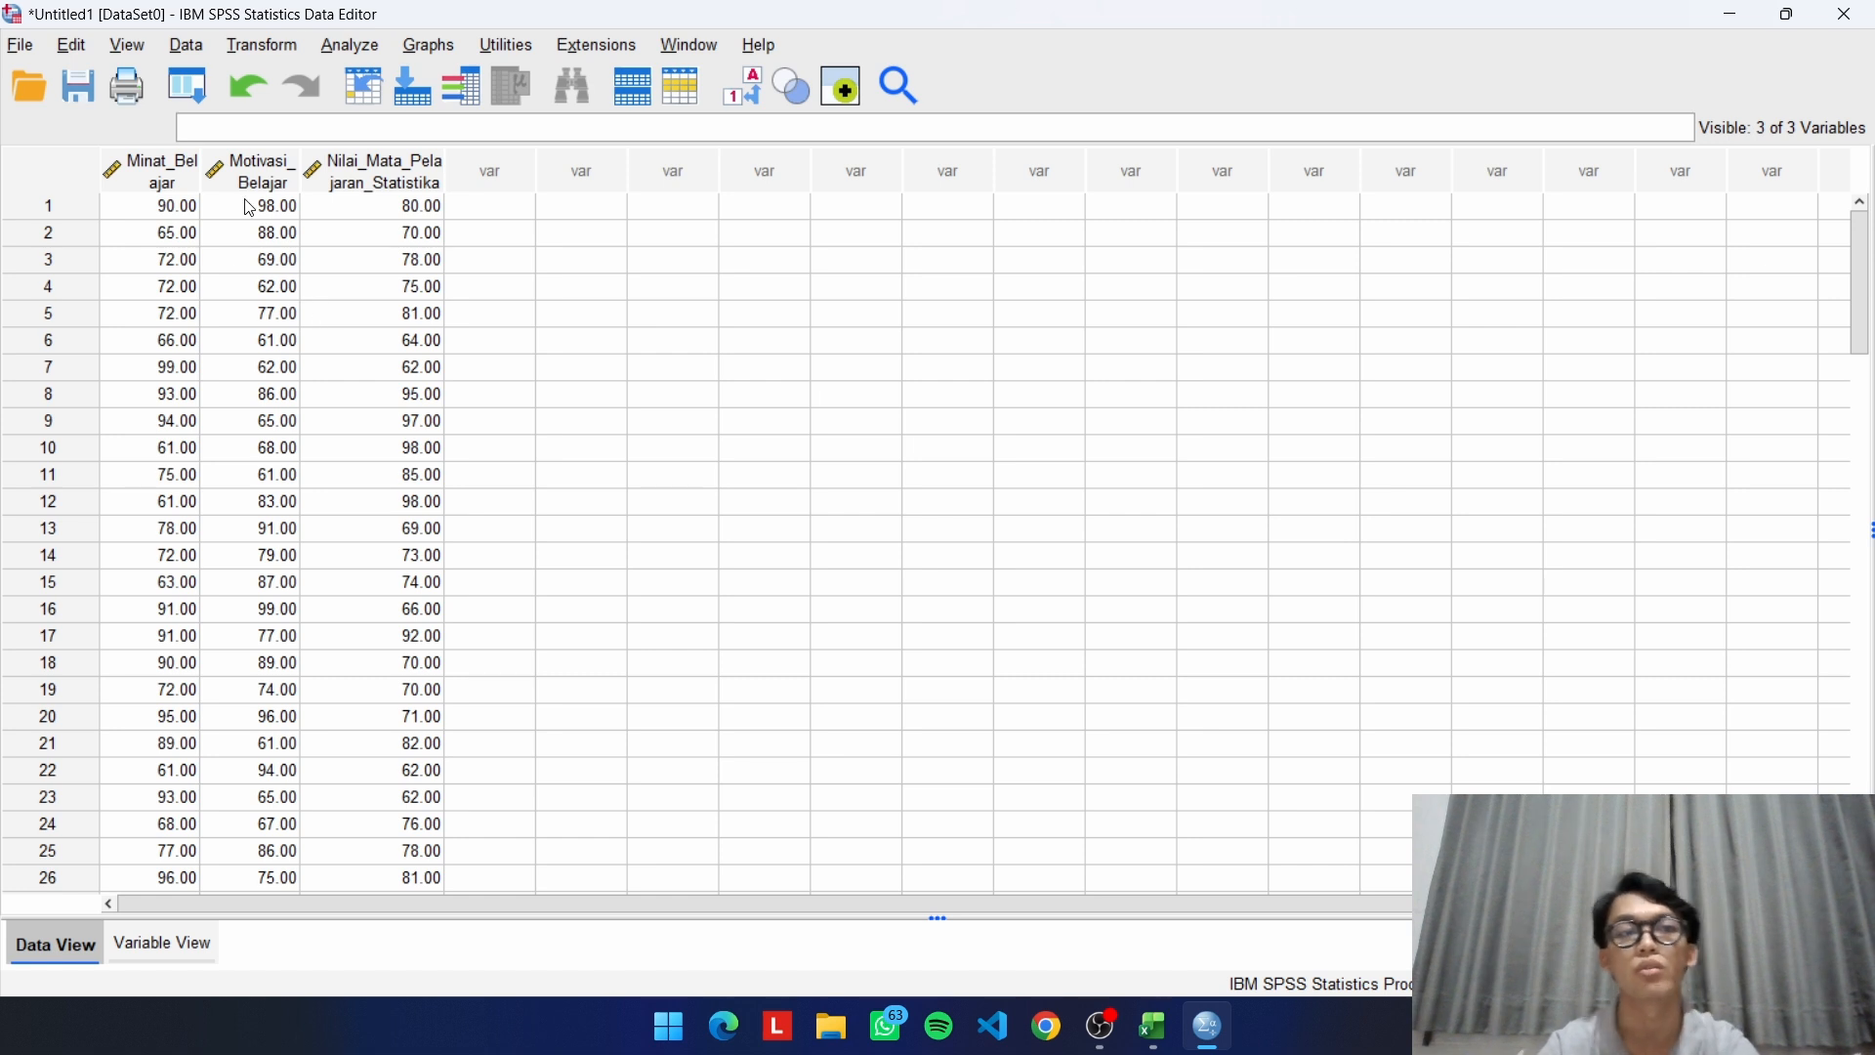
Start a Bivariate Correlations analysis and add Minat_Belajar, Motivasi_Belajar and Nilai_Mata_Pelajaran_Statistika as its variables
click(349, 46)
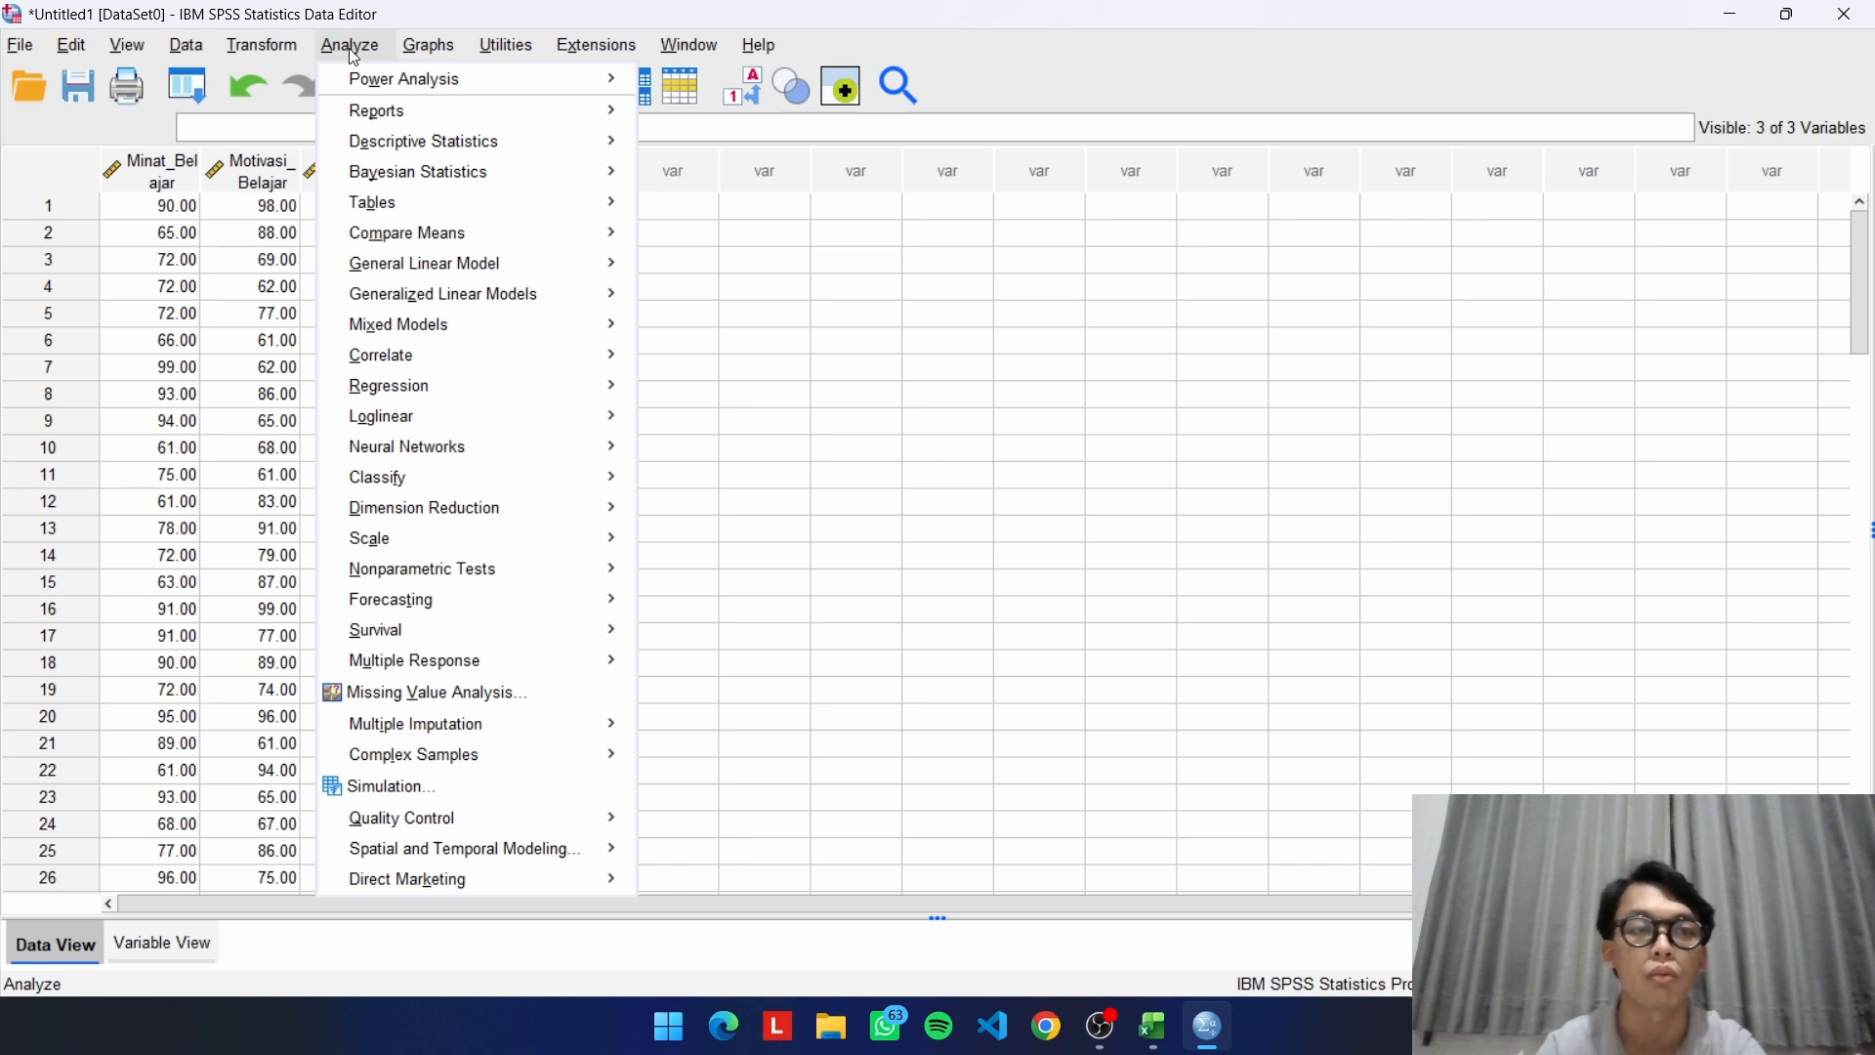
mouse_move(426, 363)
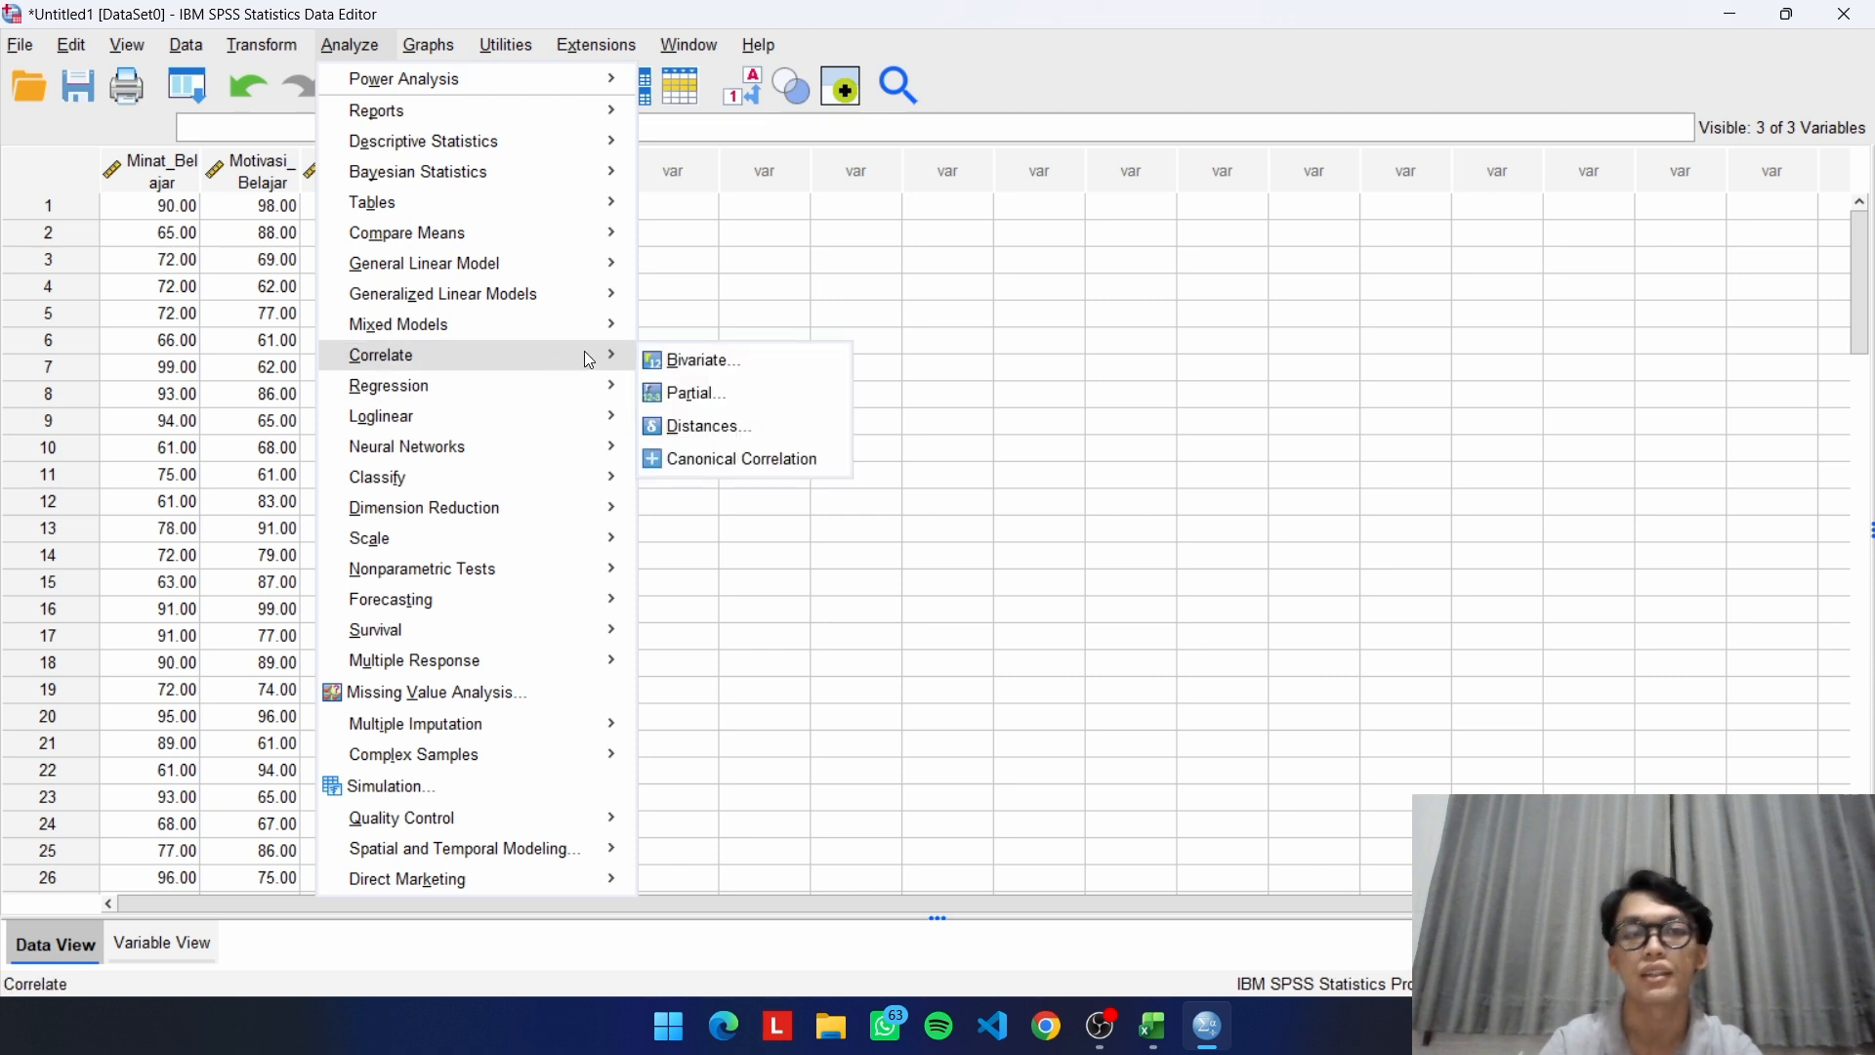
click(720, 363)
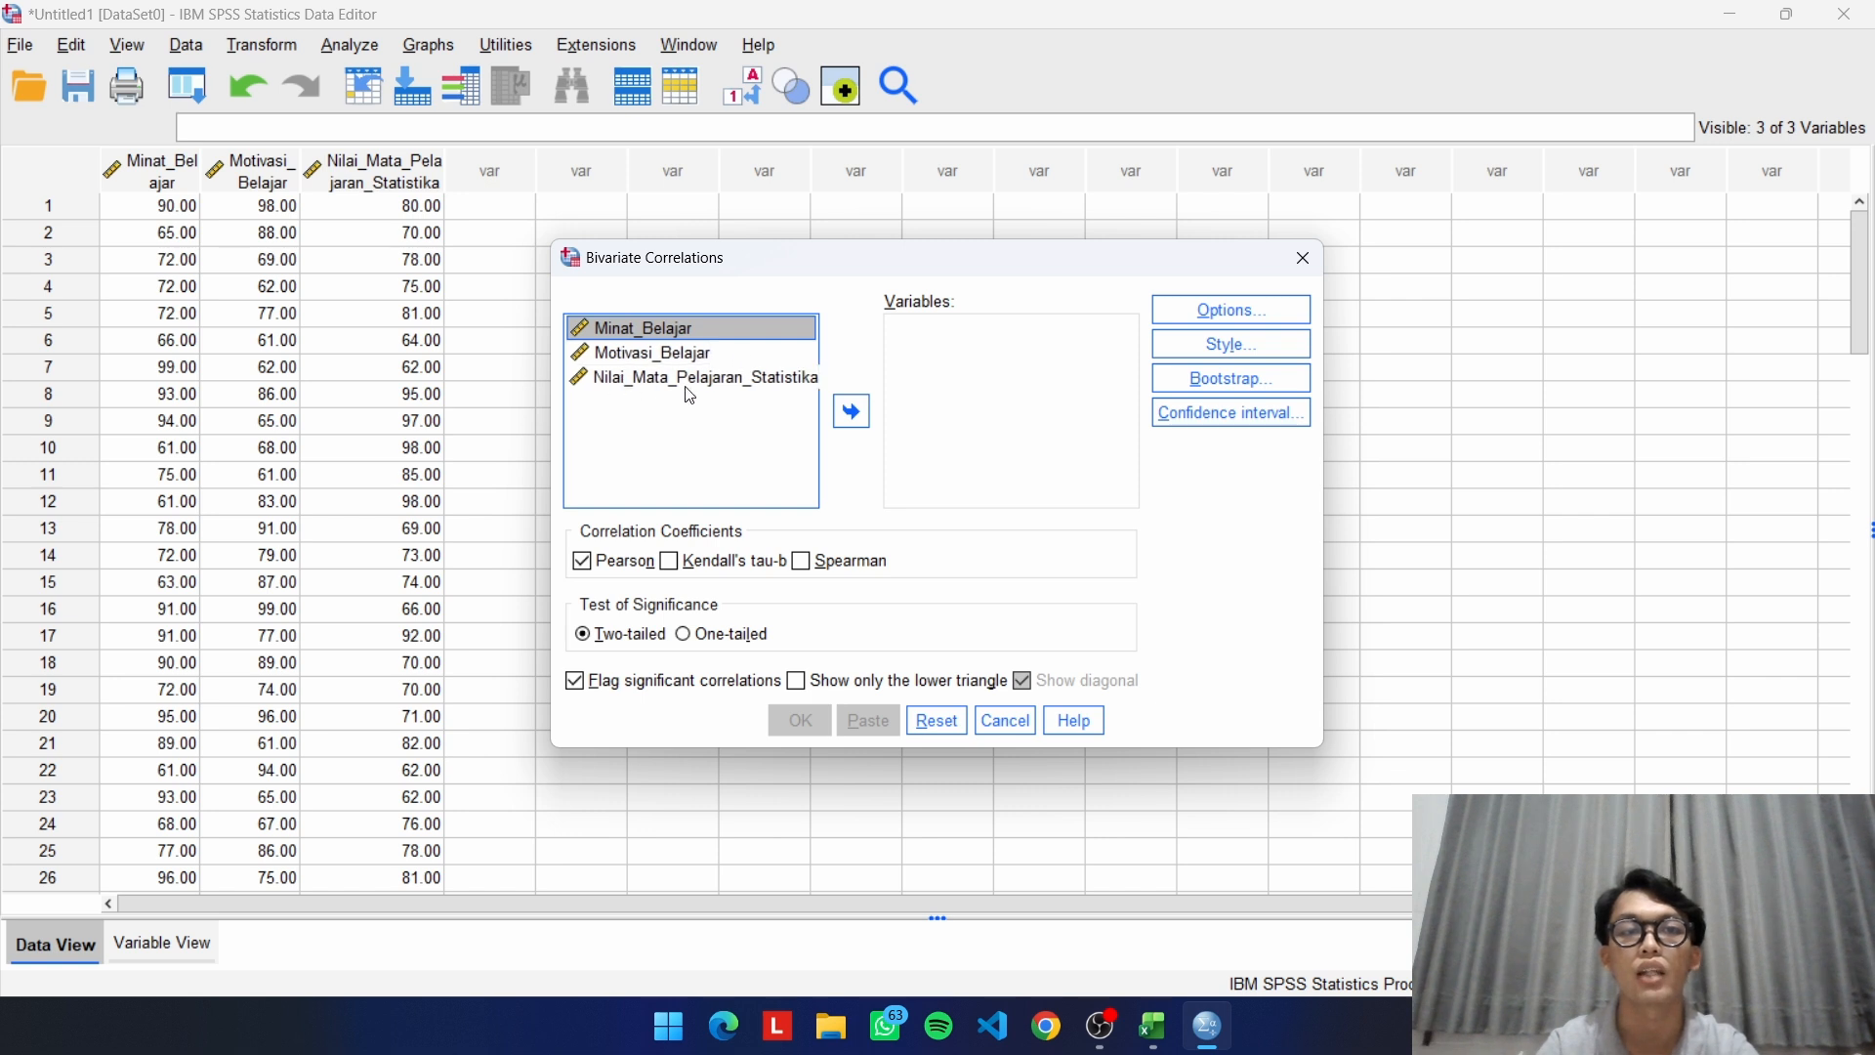
shift+click(769, 398)
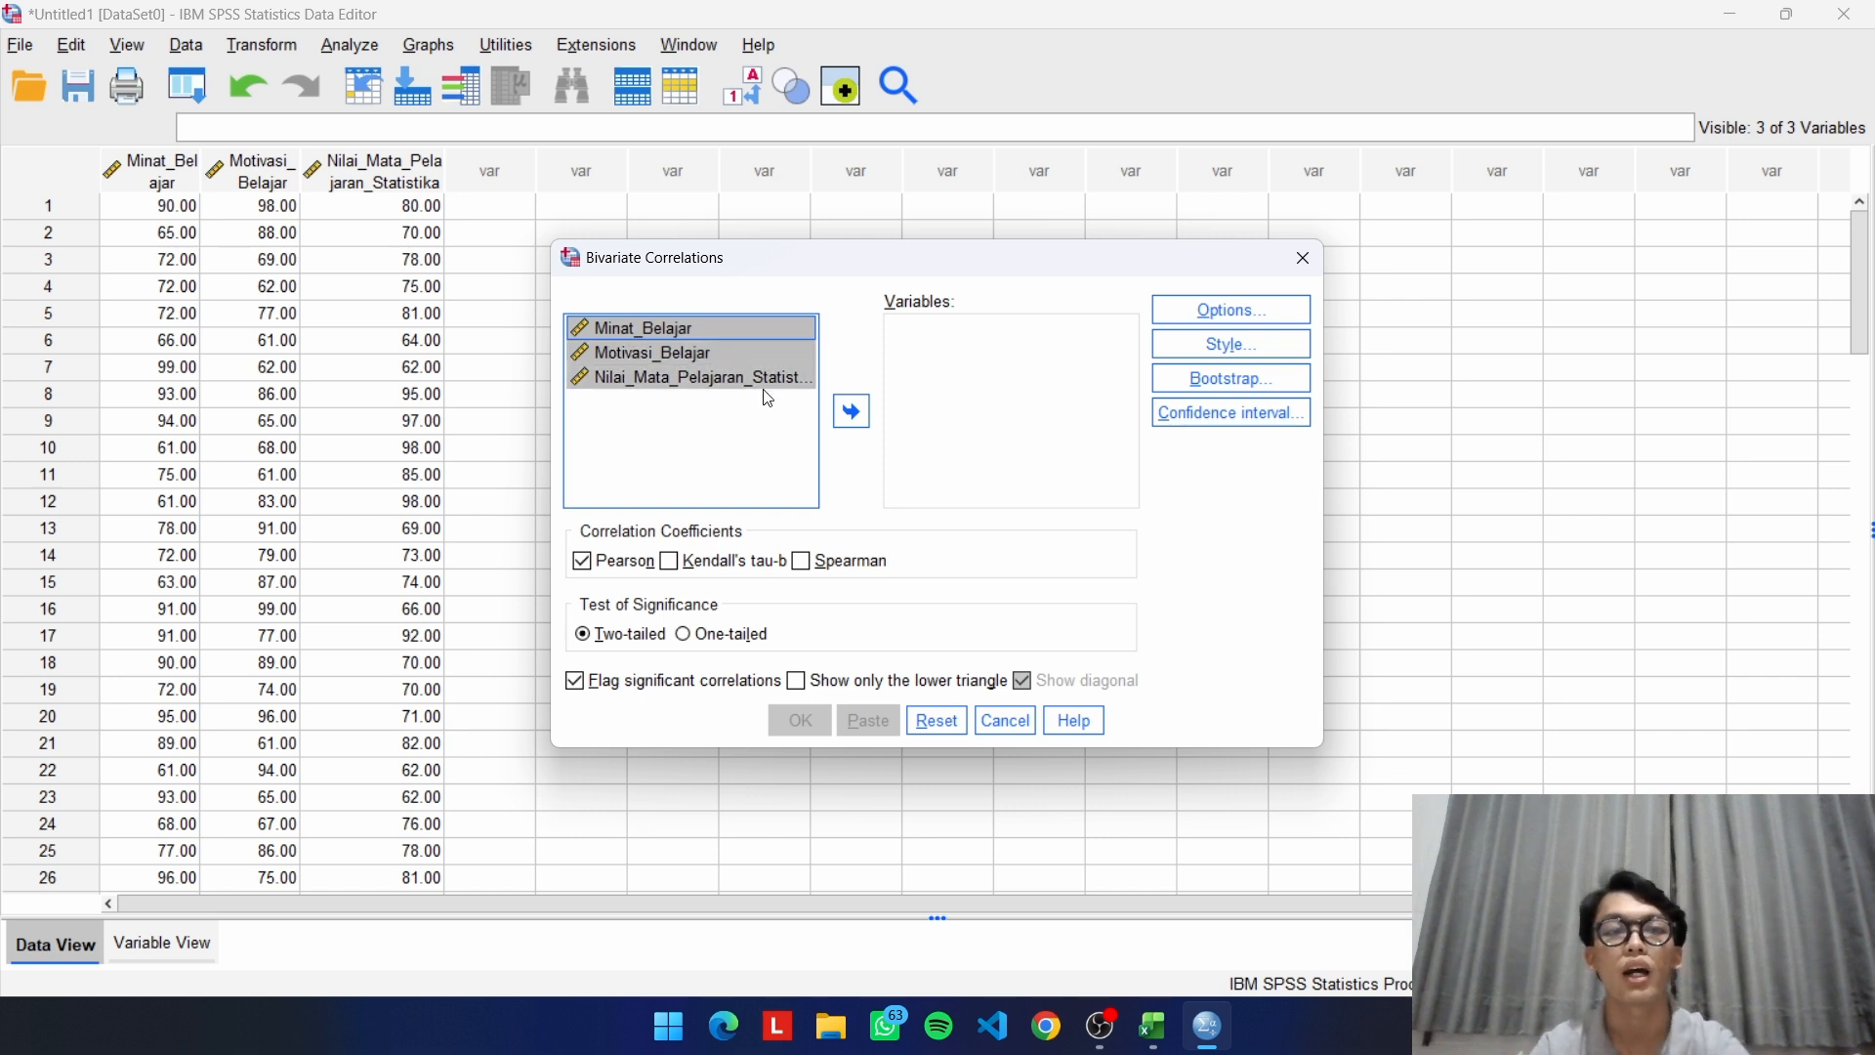
click(852, 410)
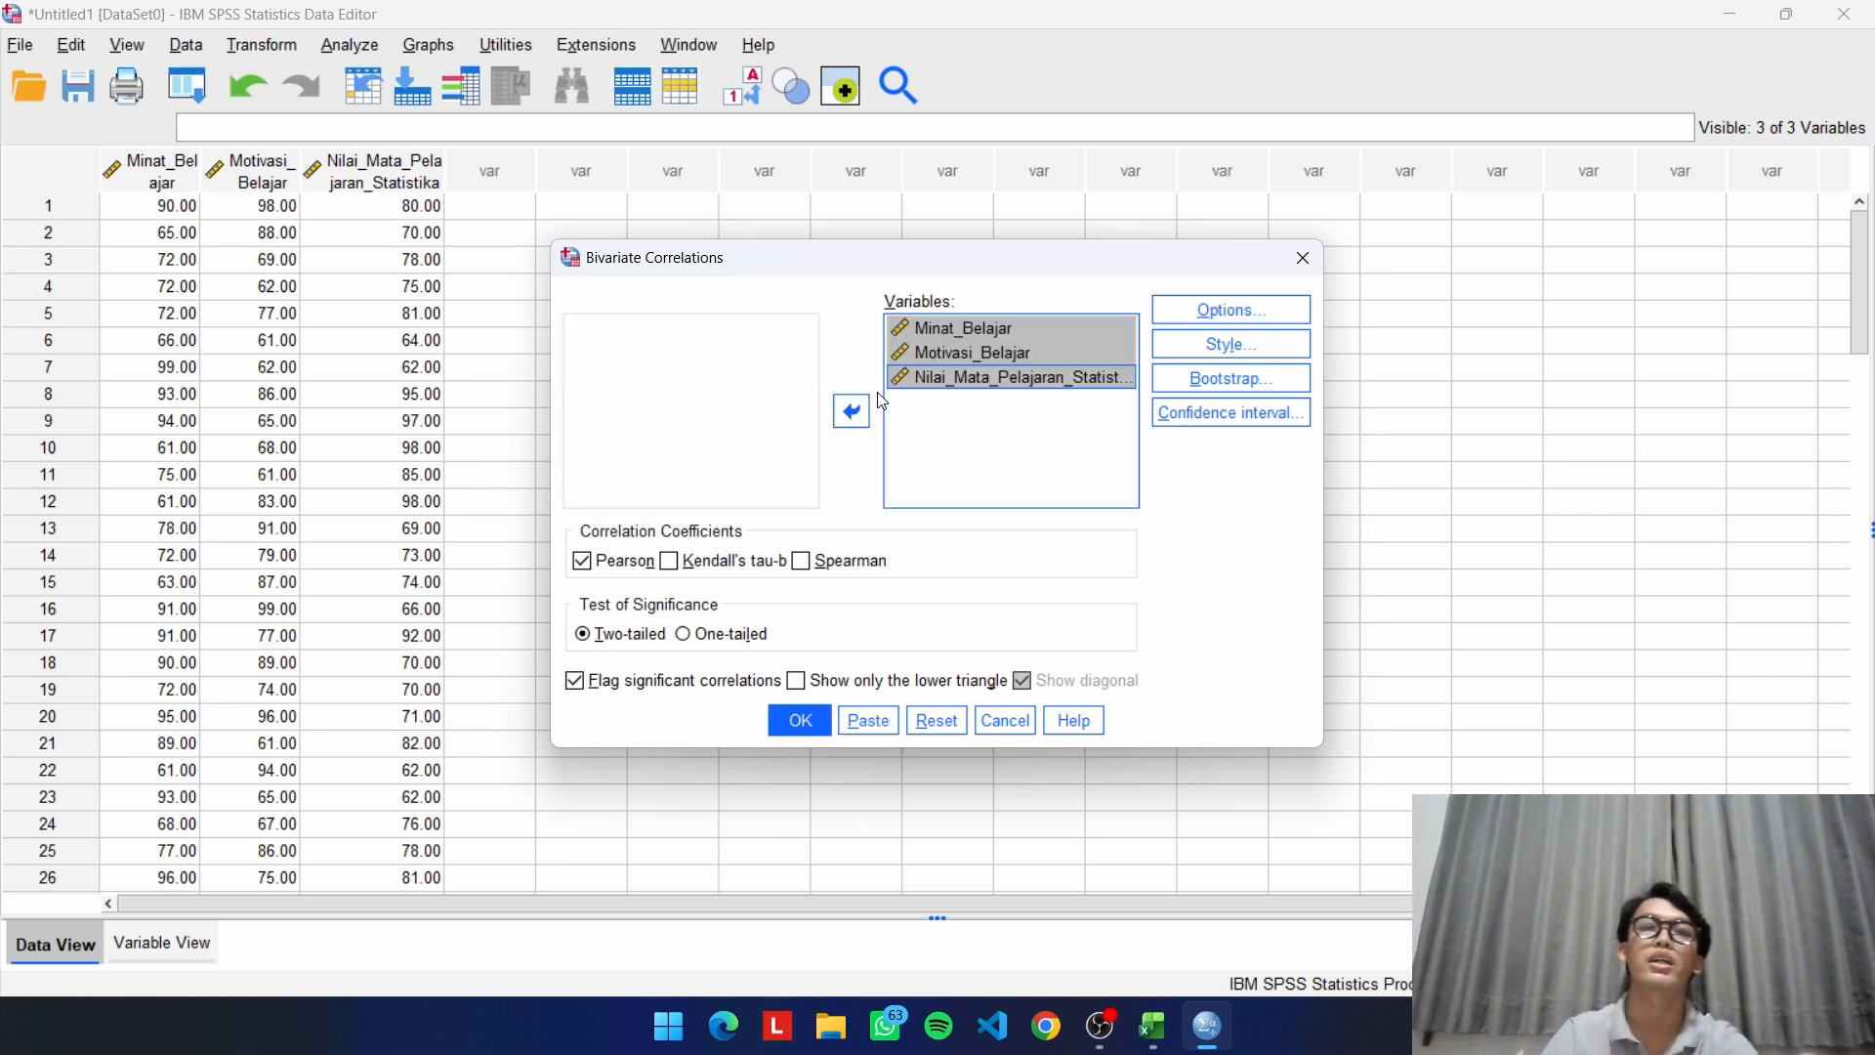
click(1007, 438)
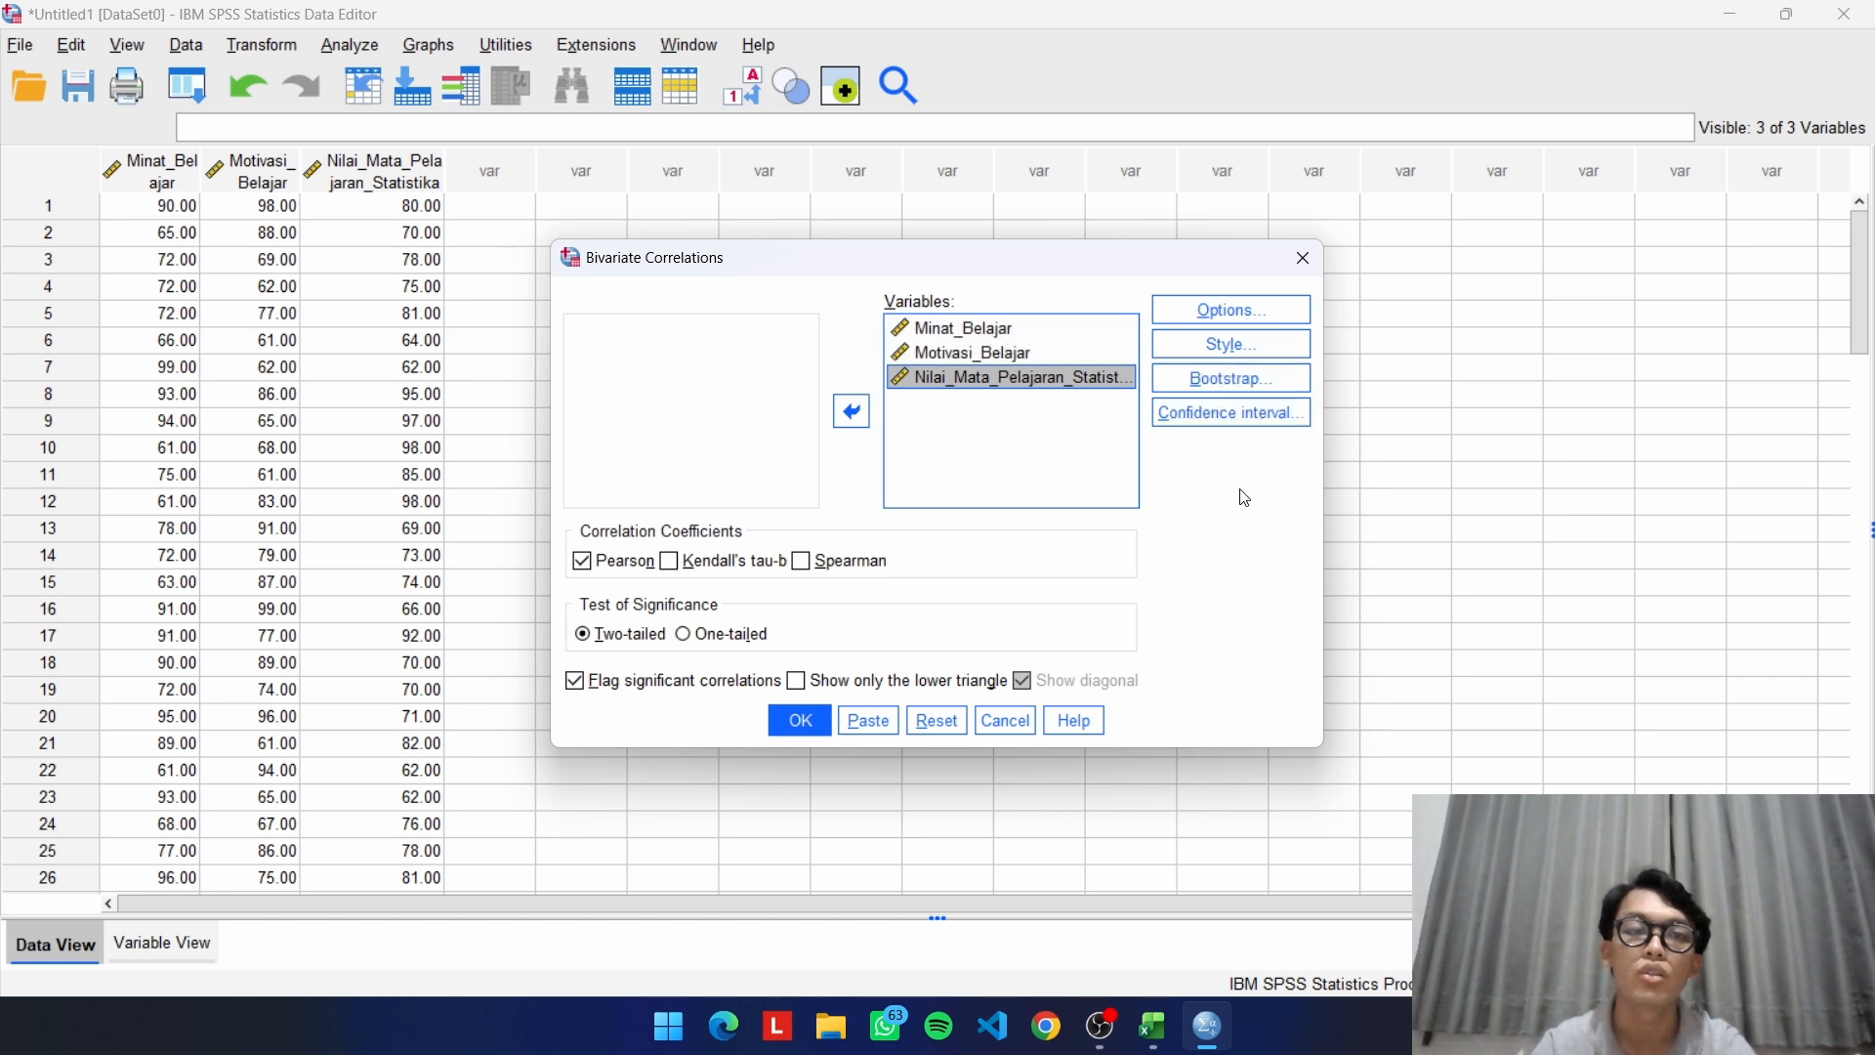
Review the correlation options, keep missing cases excluded pairwise, and run the two-tailed Pearson correlation with significant correlations flagged
click(1250, 312)
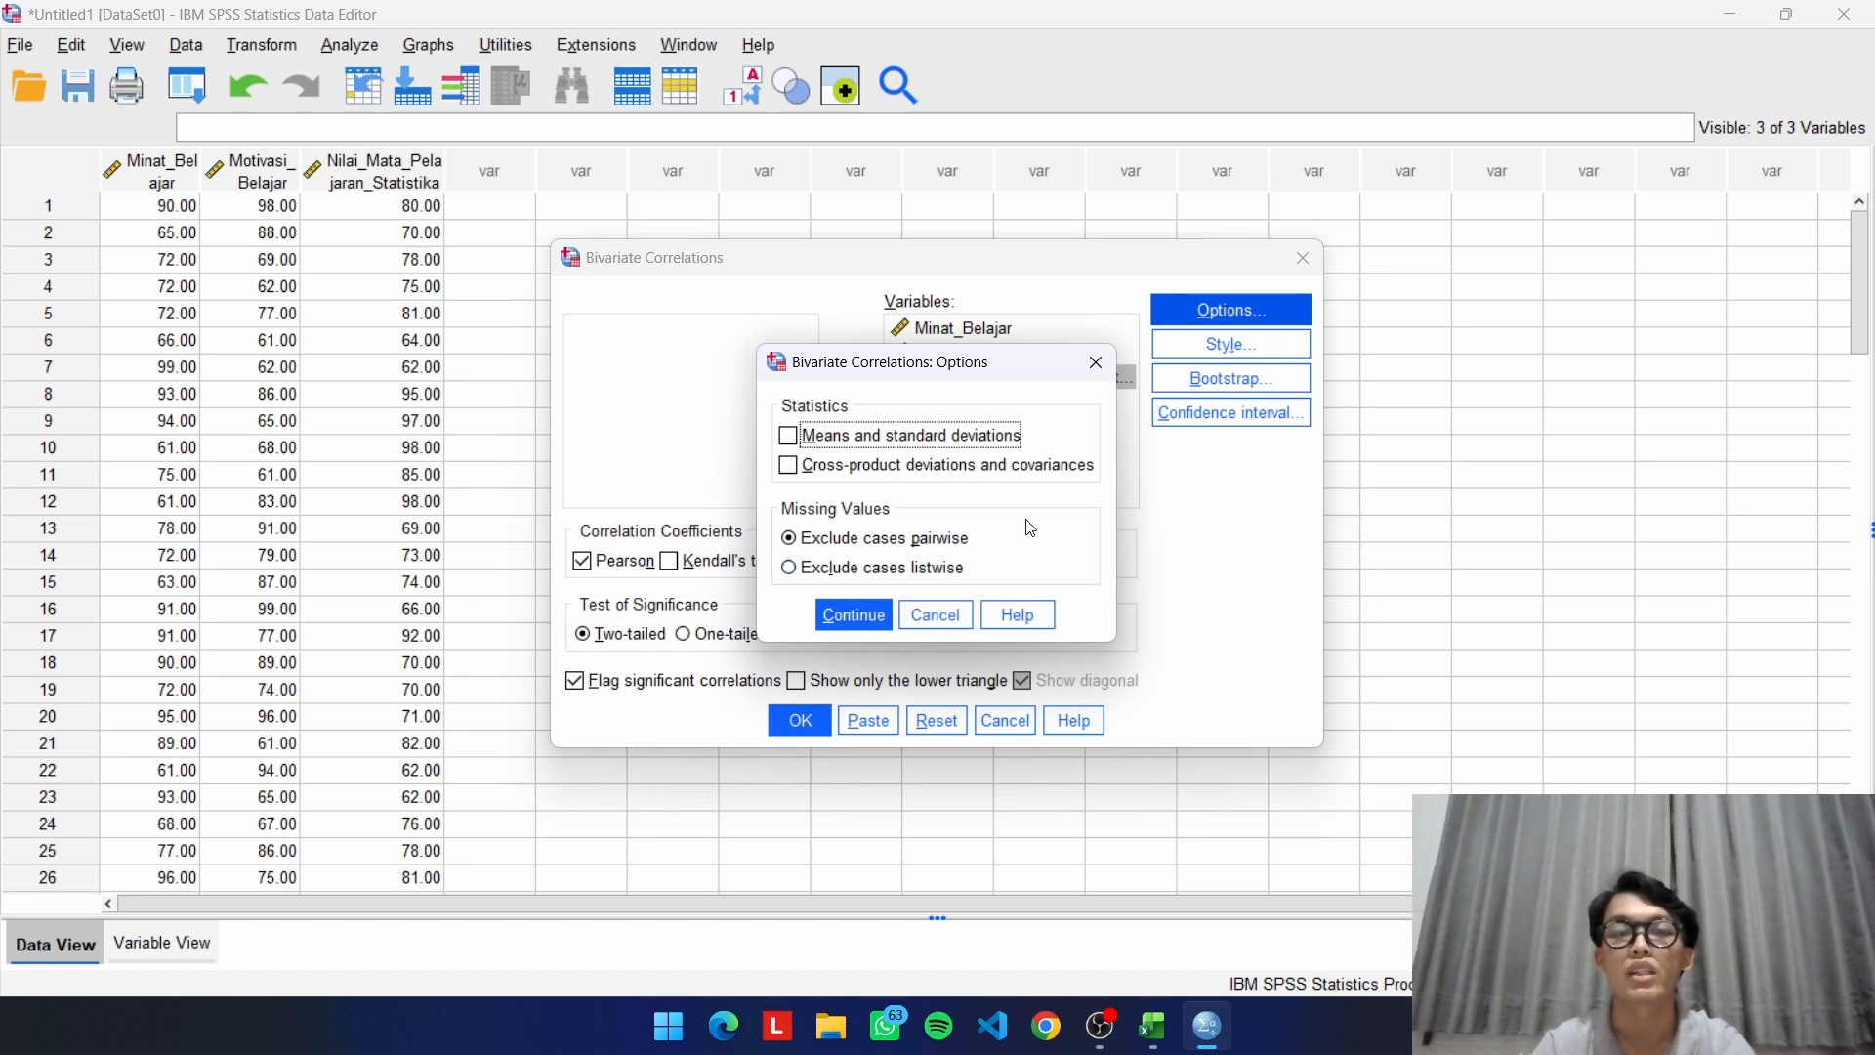
click(854, 616)
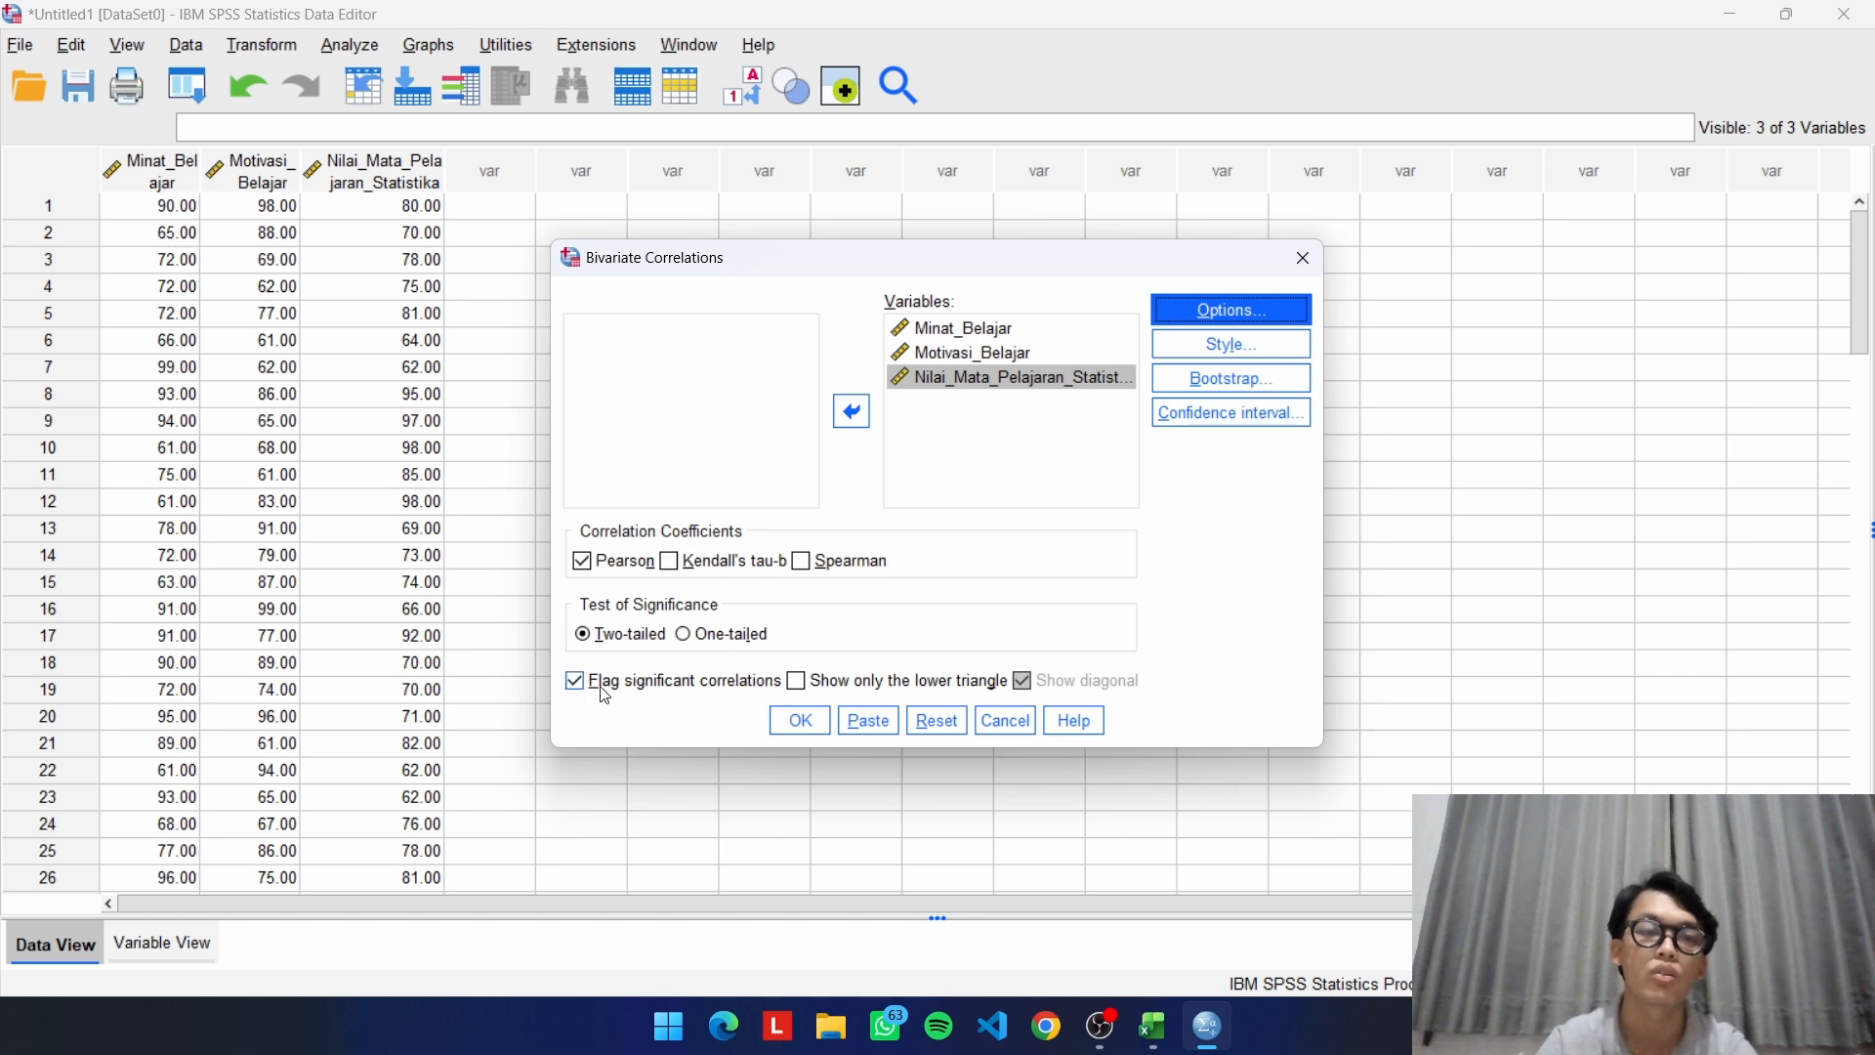
click(800, 722)
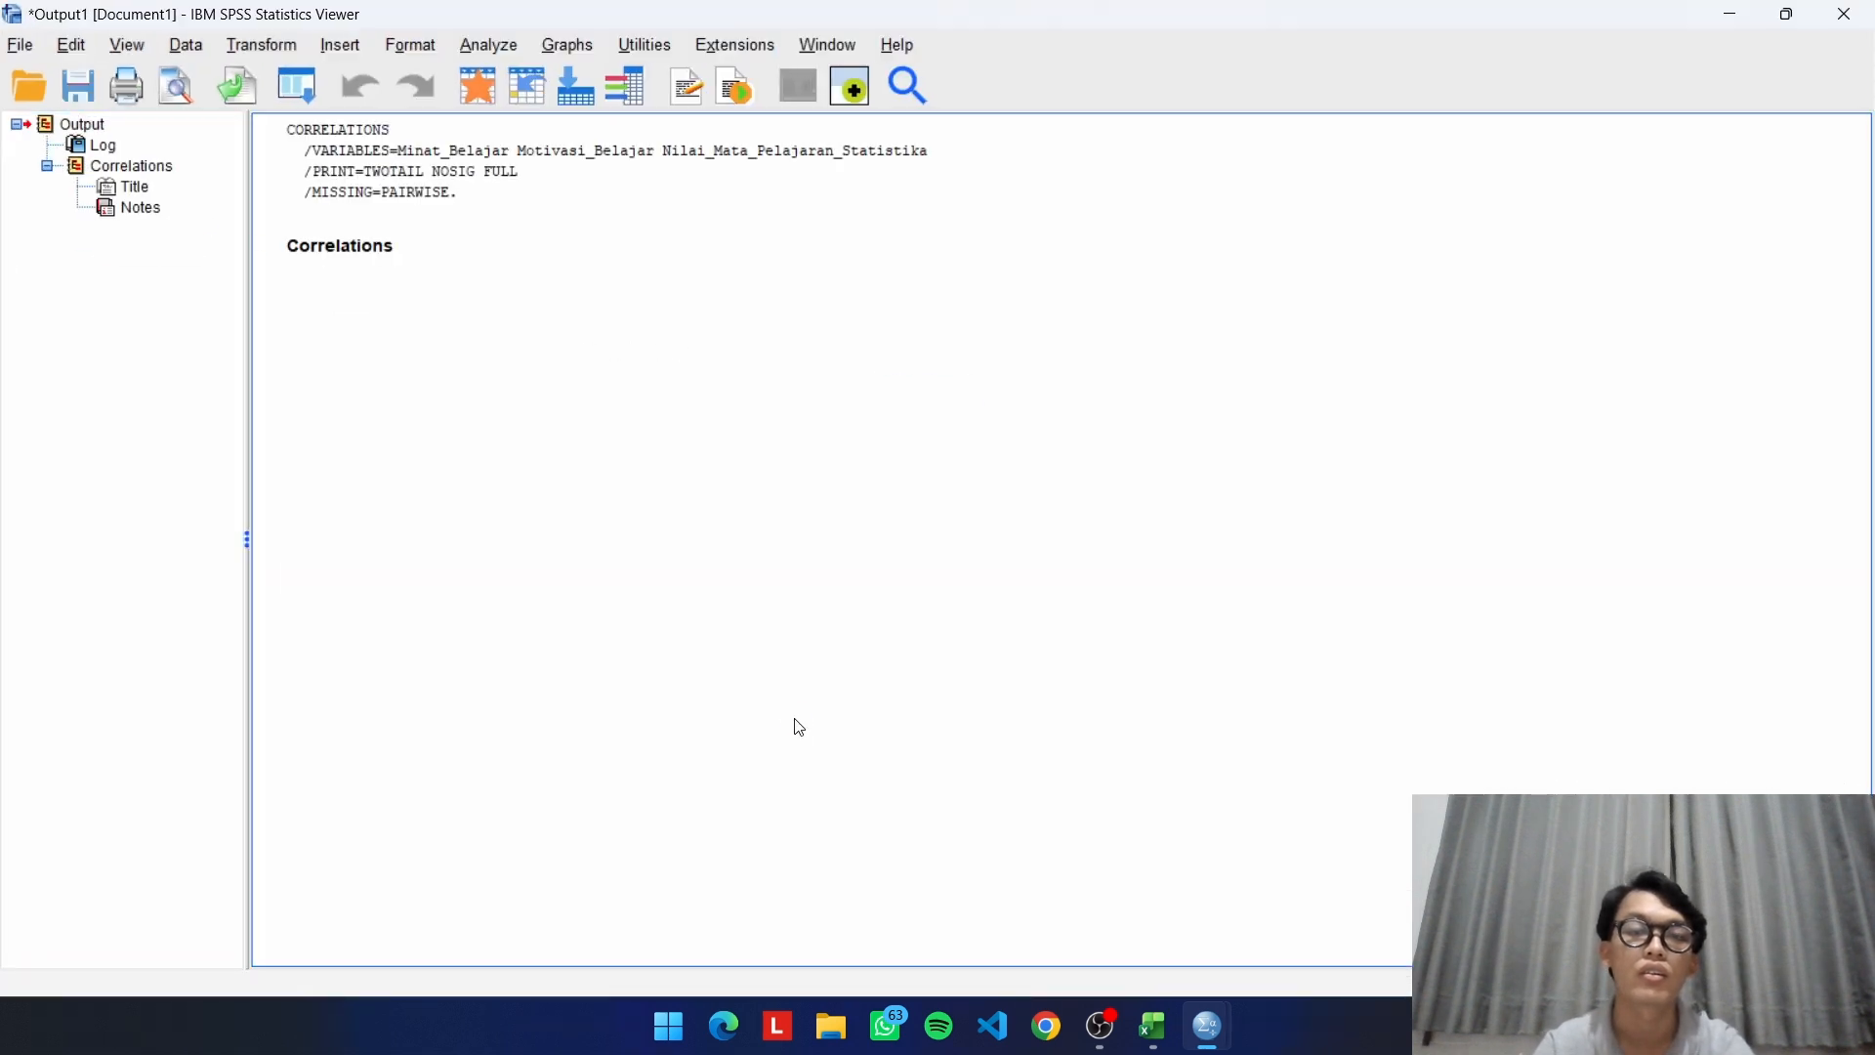
Examine the Correlations table's Pearson coefficients, two-tailed significance values and N for each pair of variables
click(584, 630)
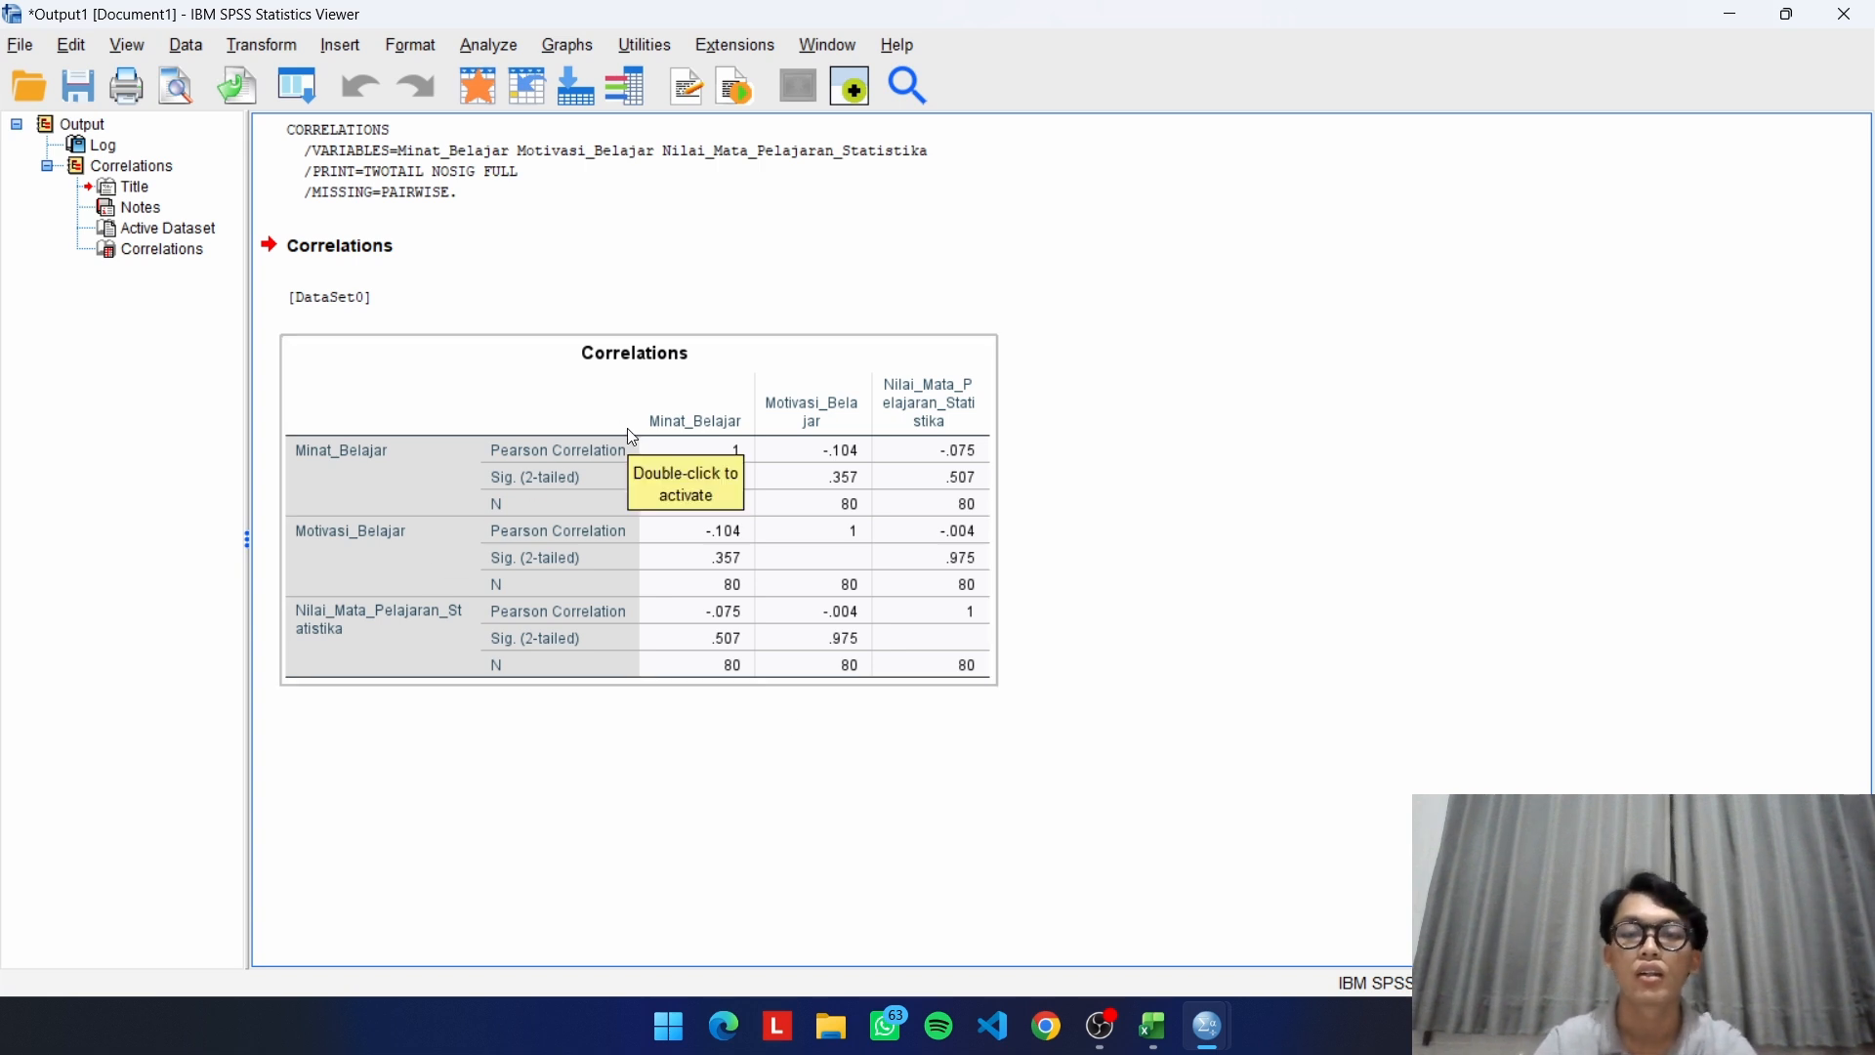
click(732, 292)
click(739, 278)
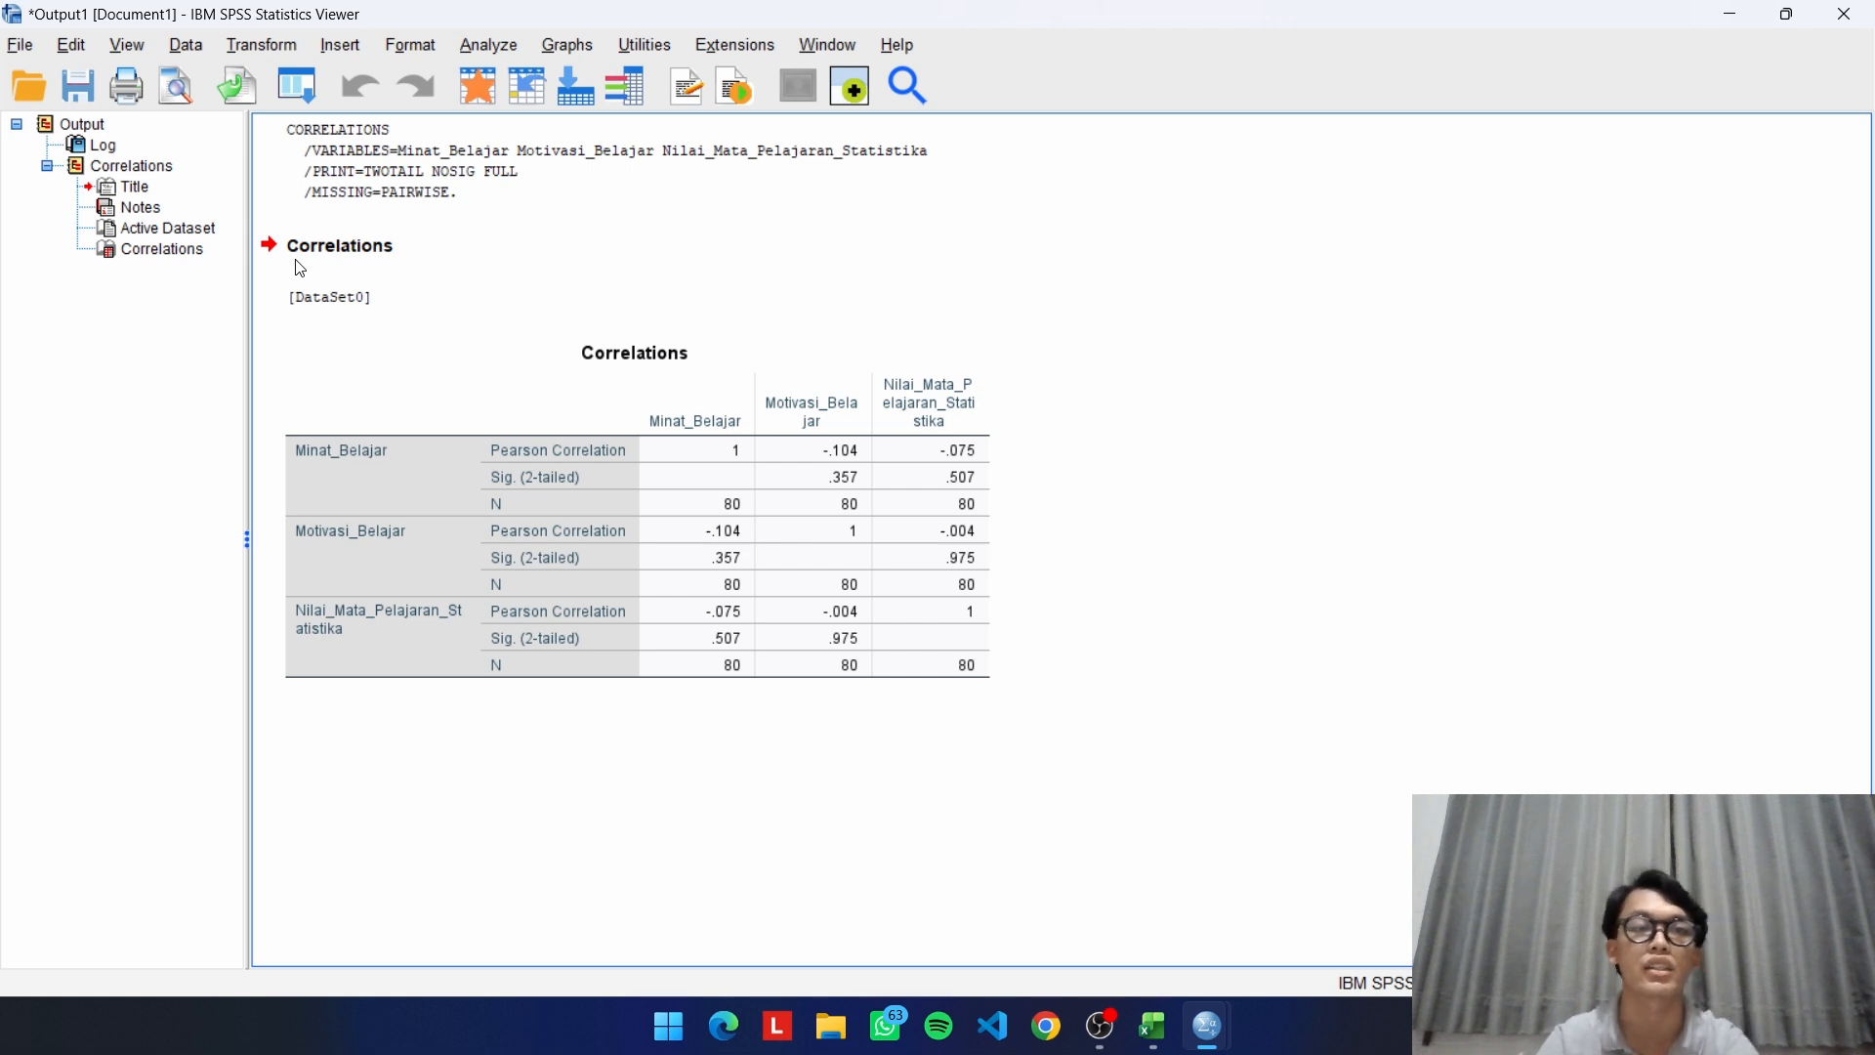
click(611, 346)
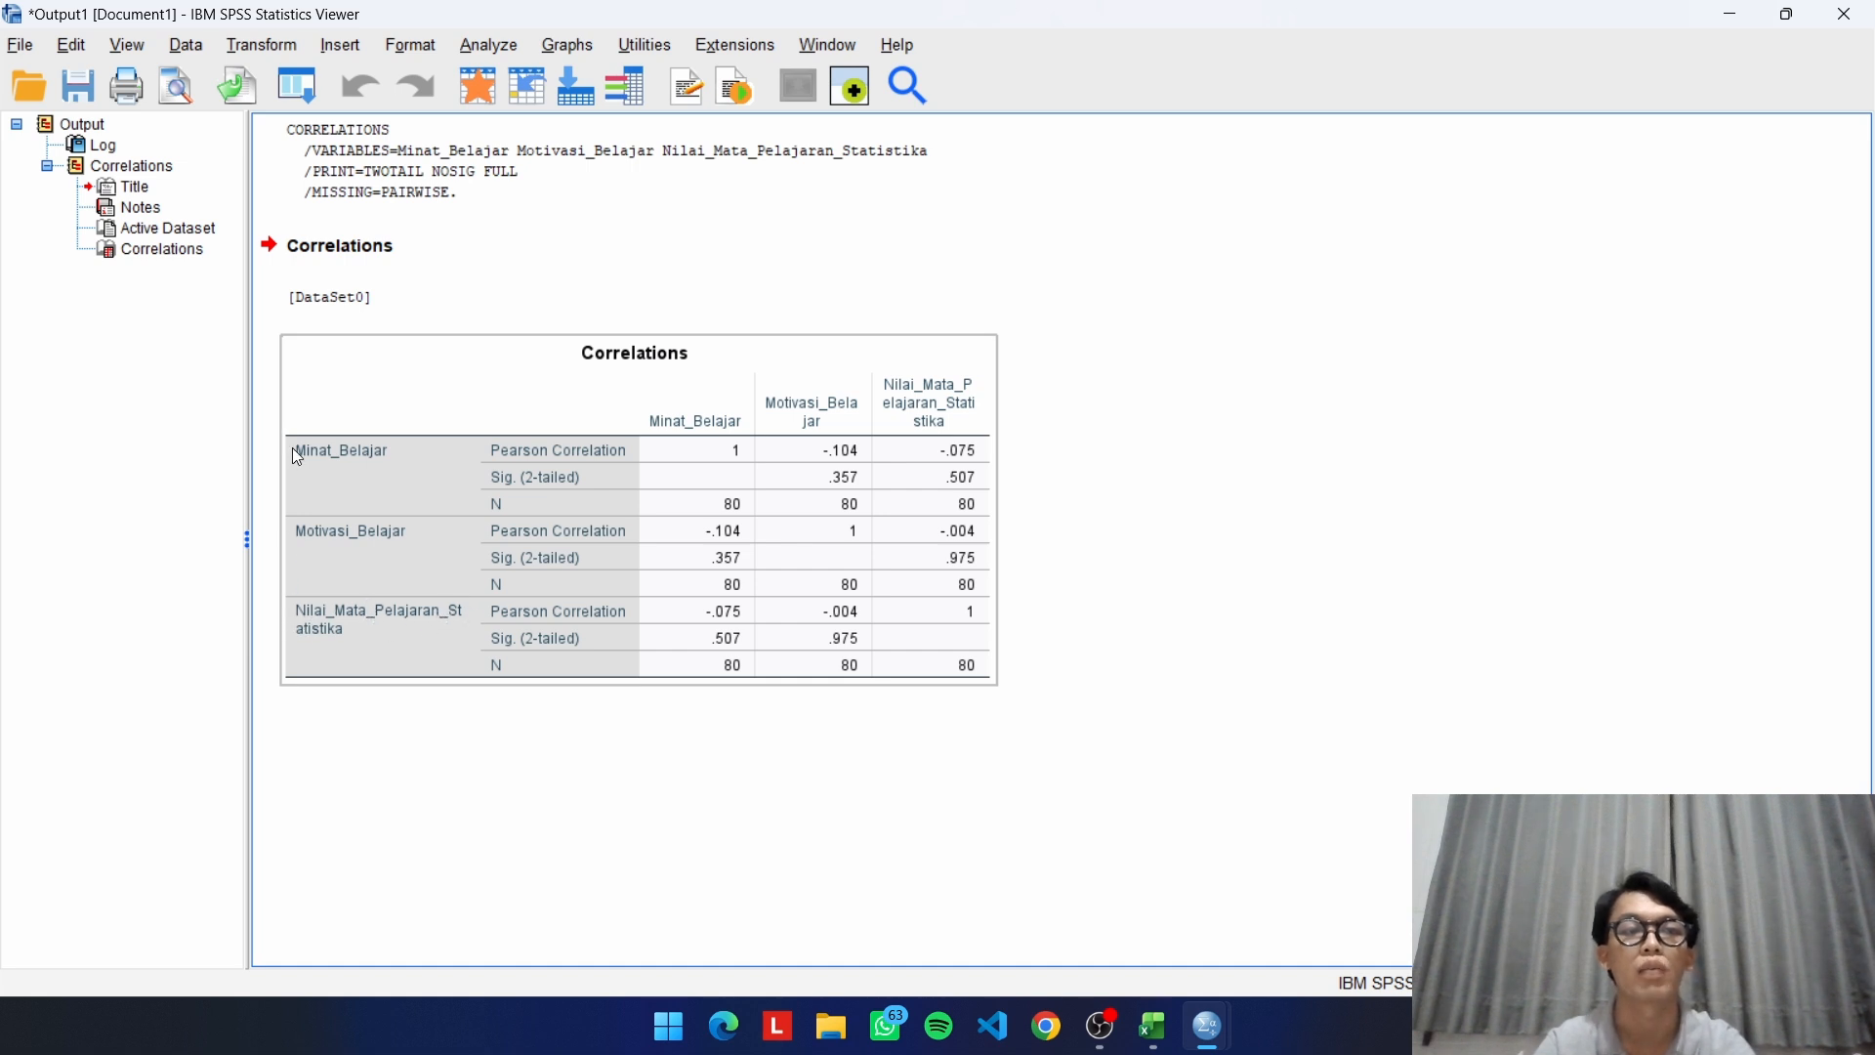
click(1148, 371)
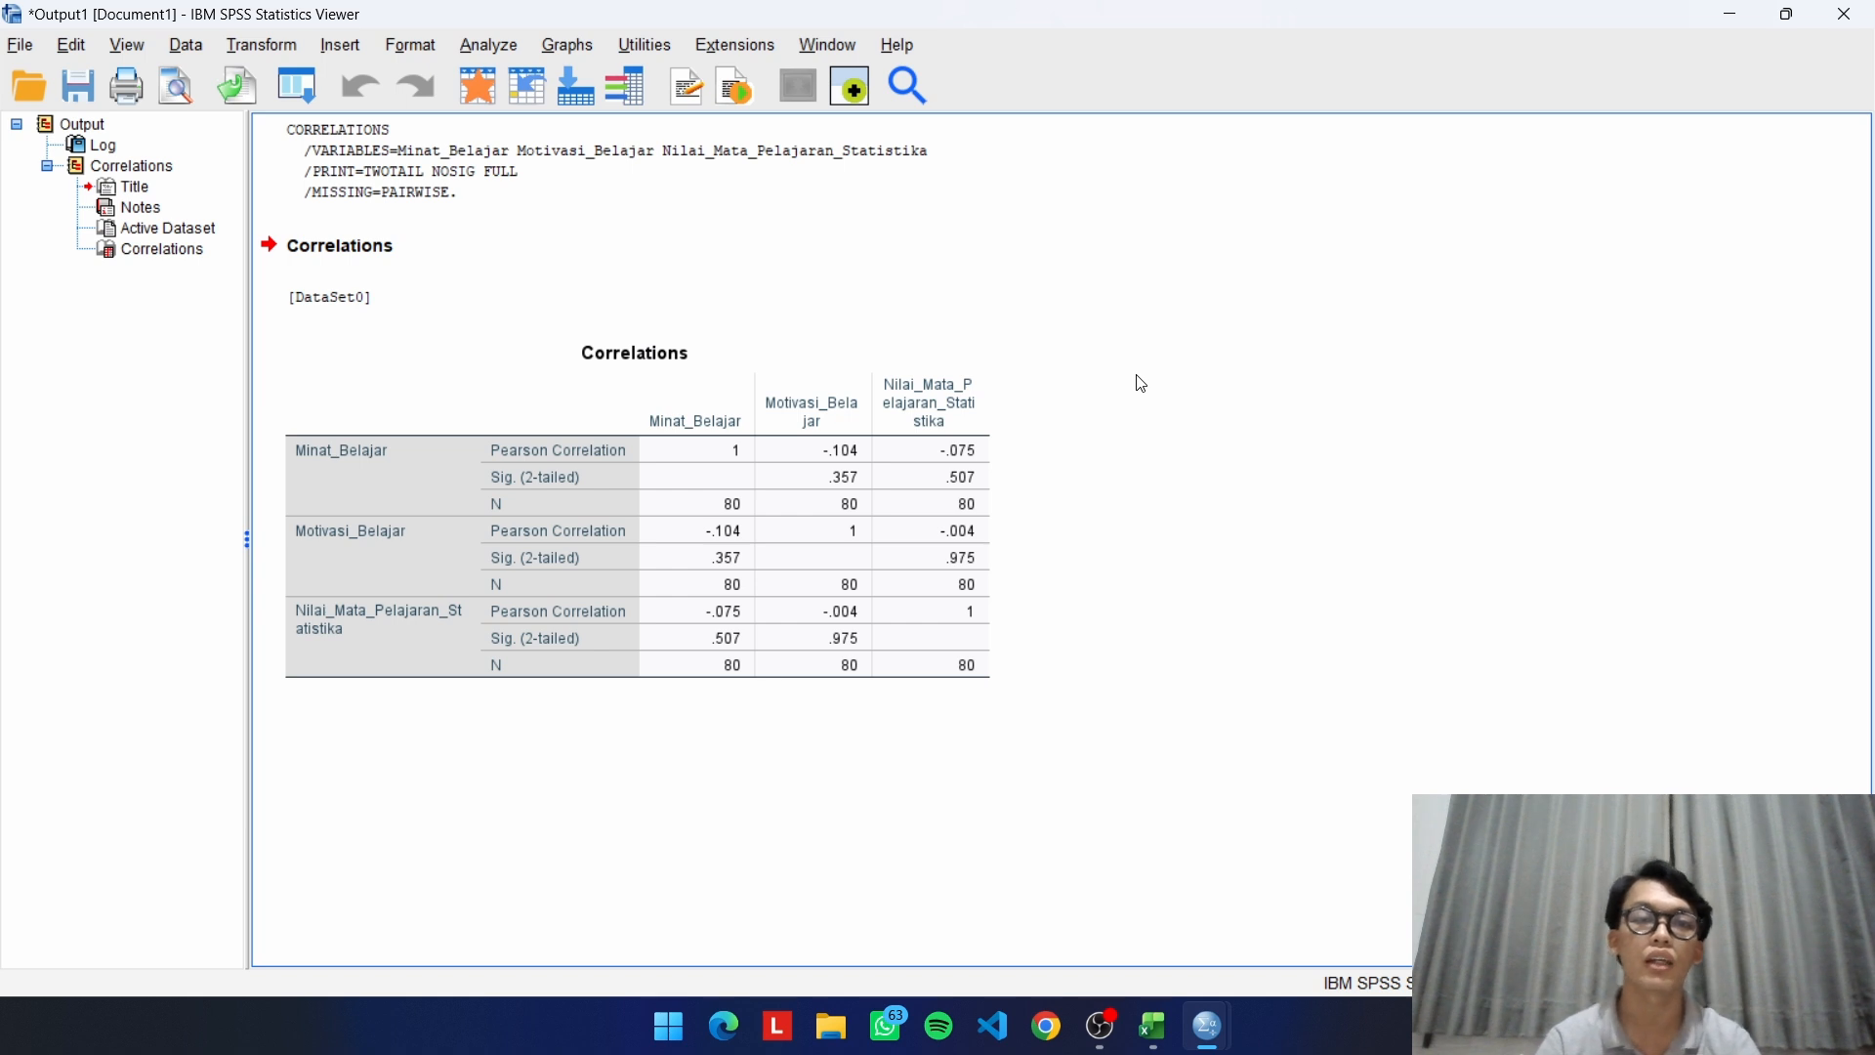
click(921, 411)
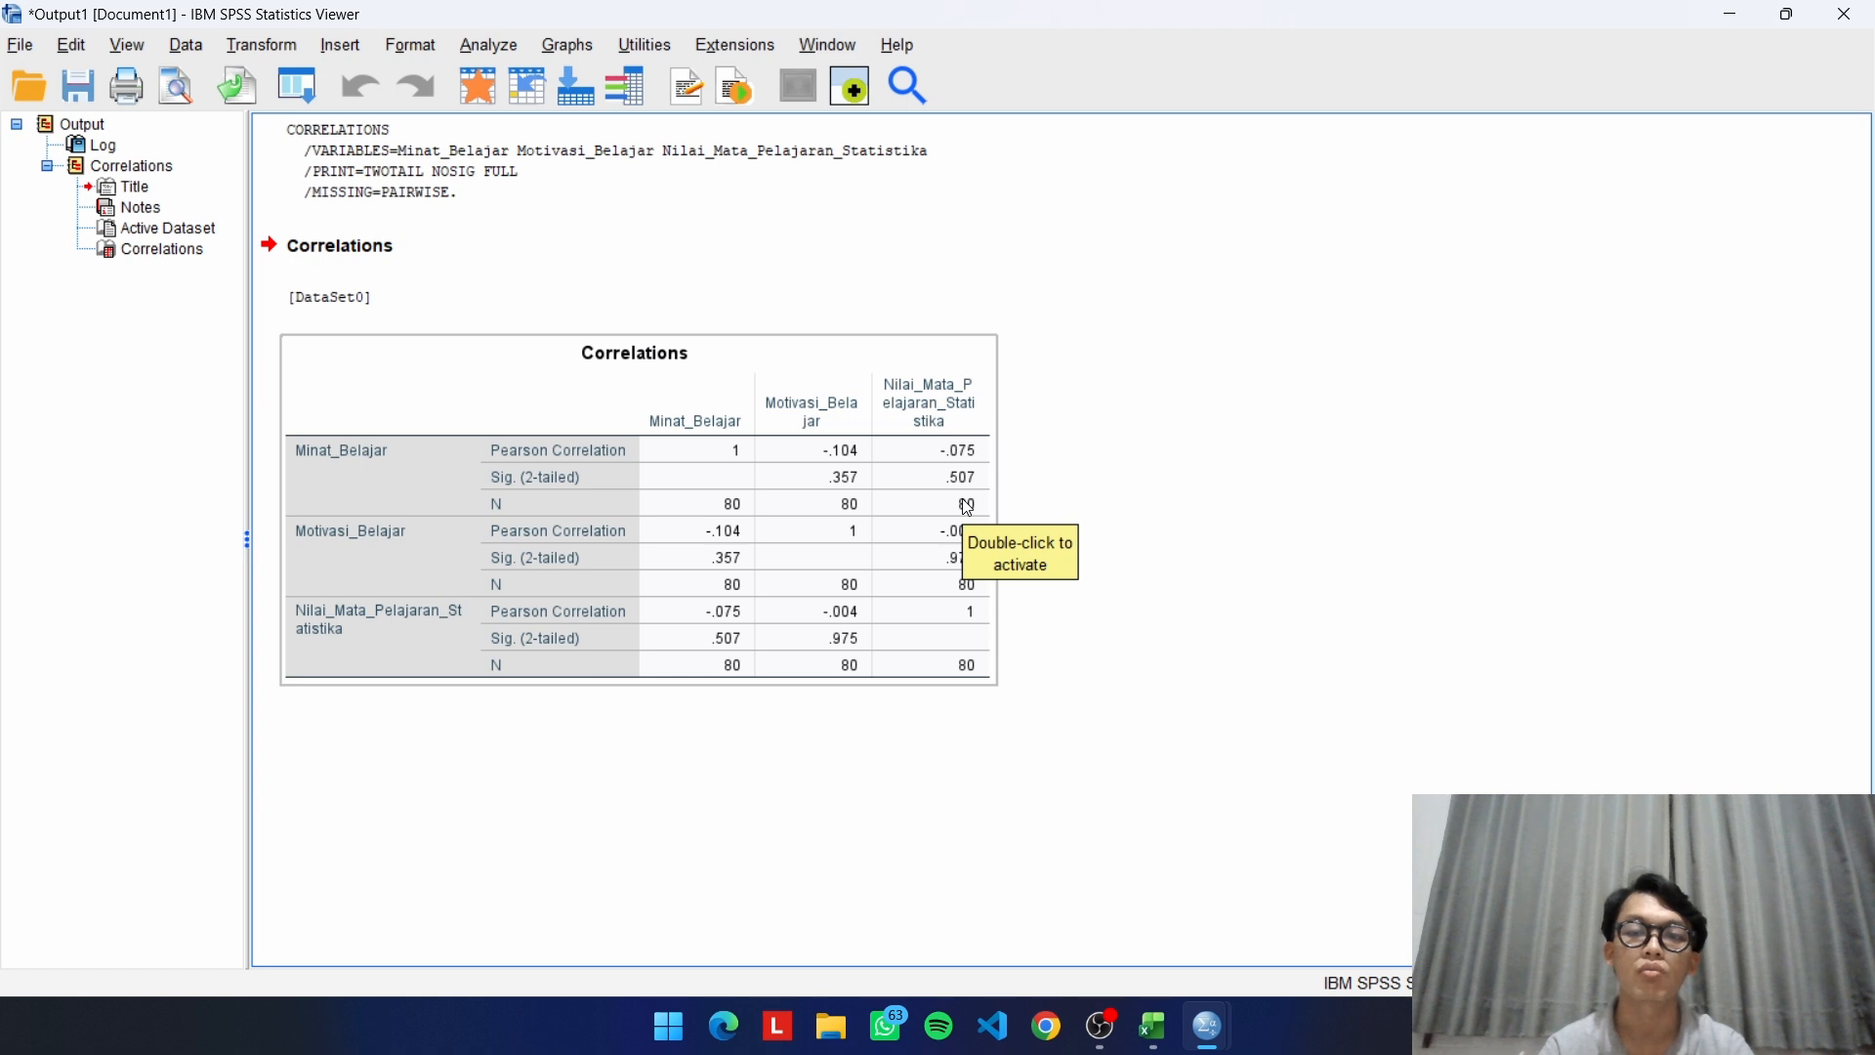
click(1029, 500)
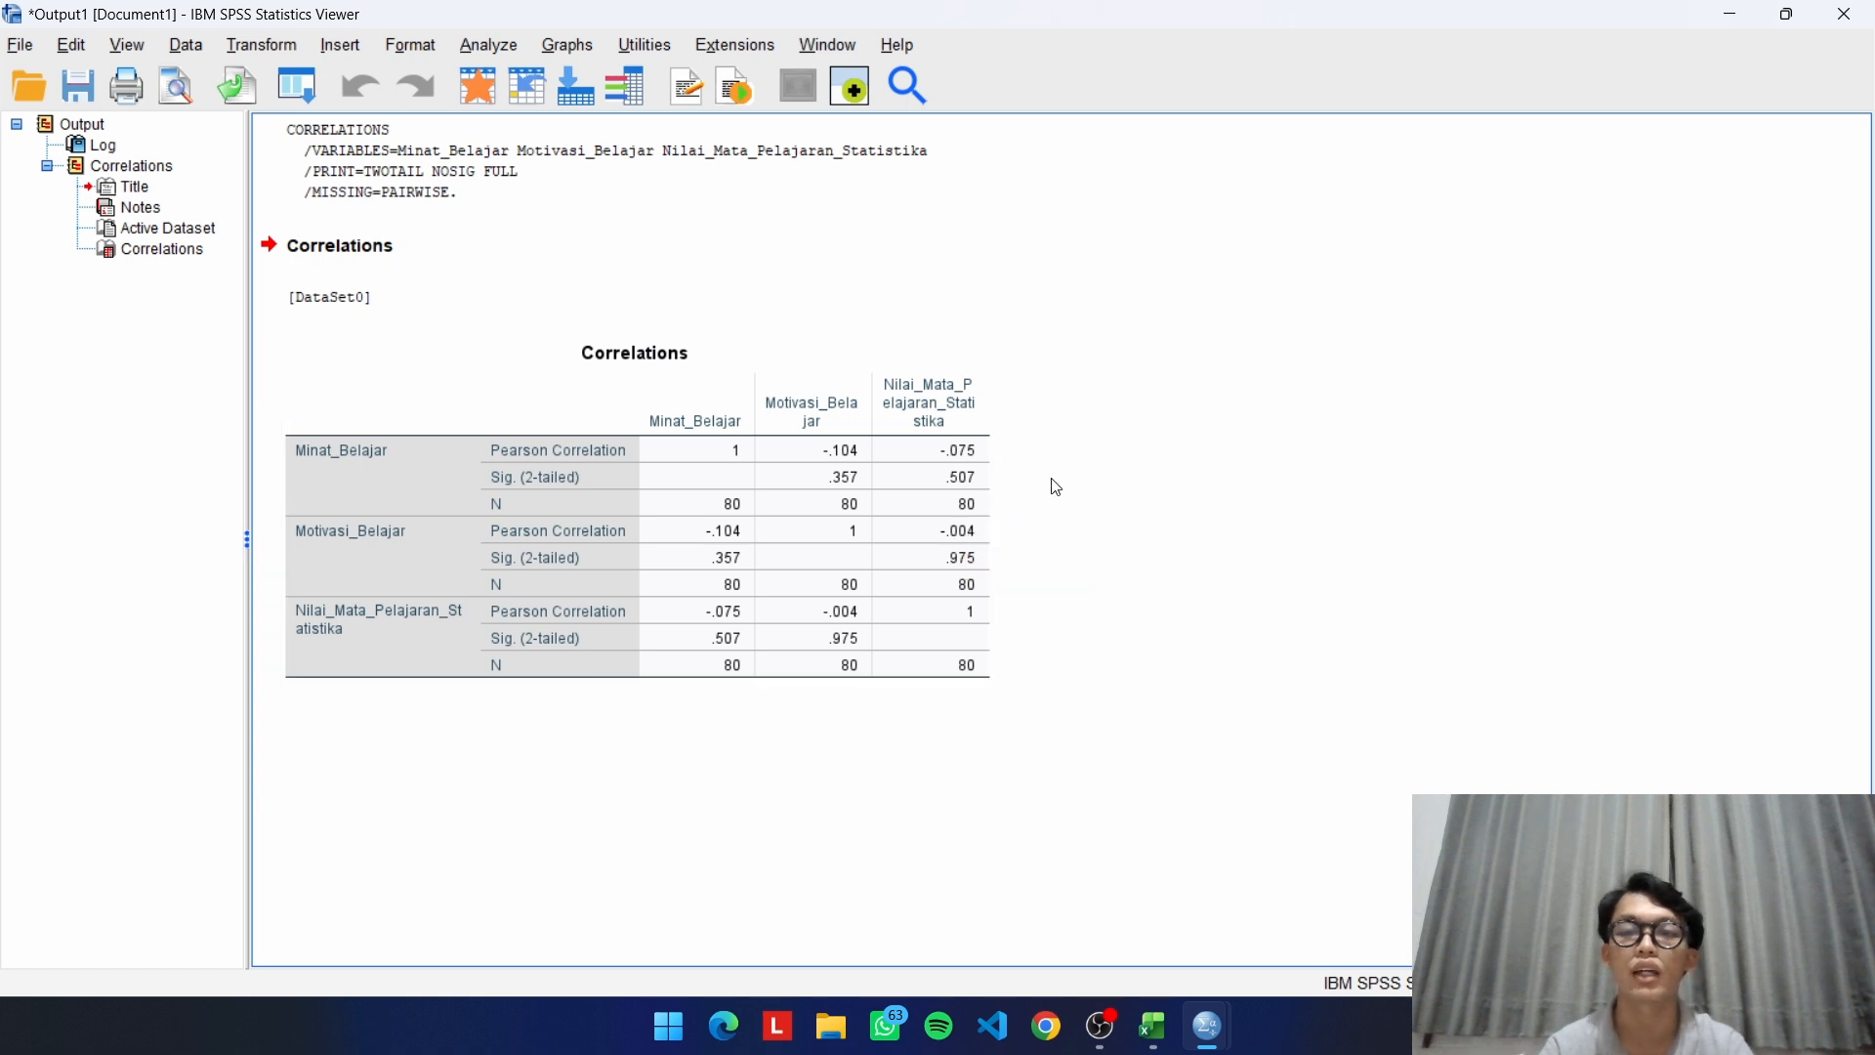
click(973, 508)
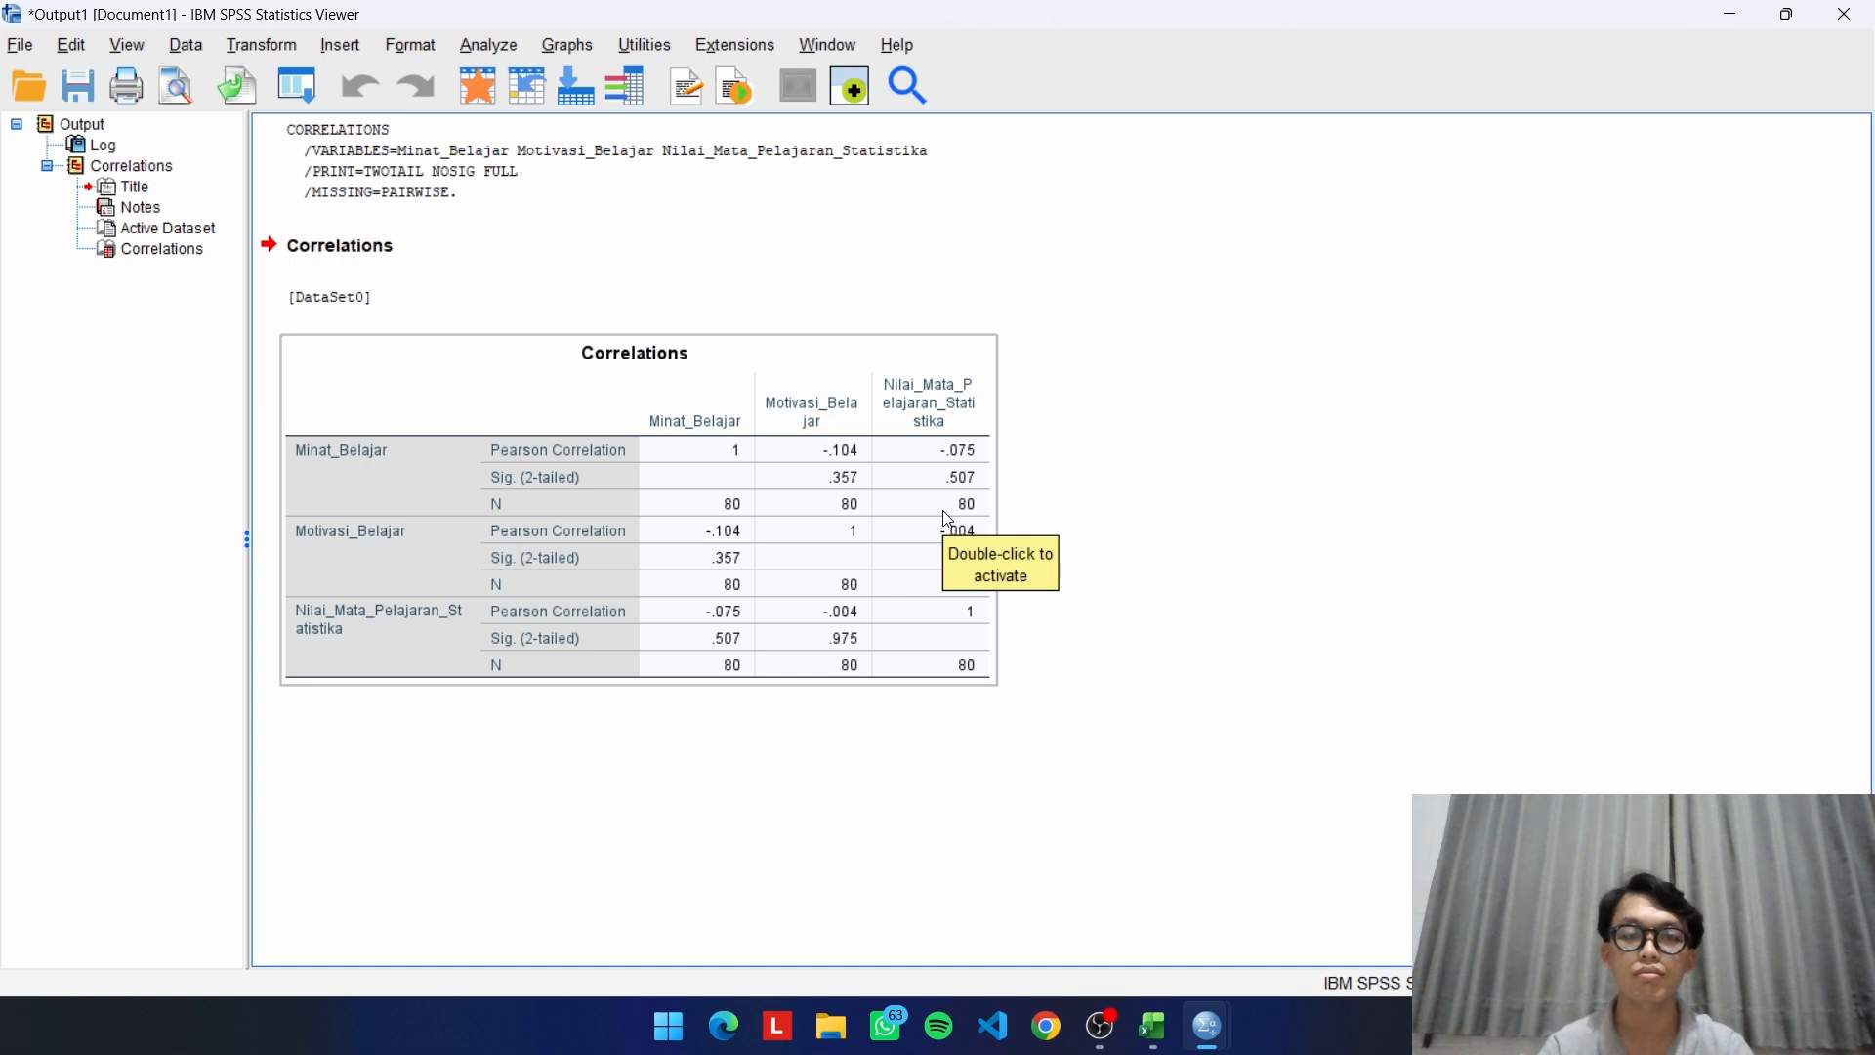
click(1051, 560)
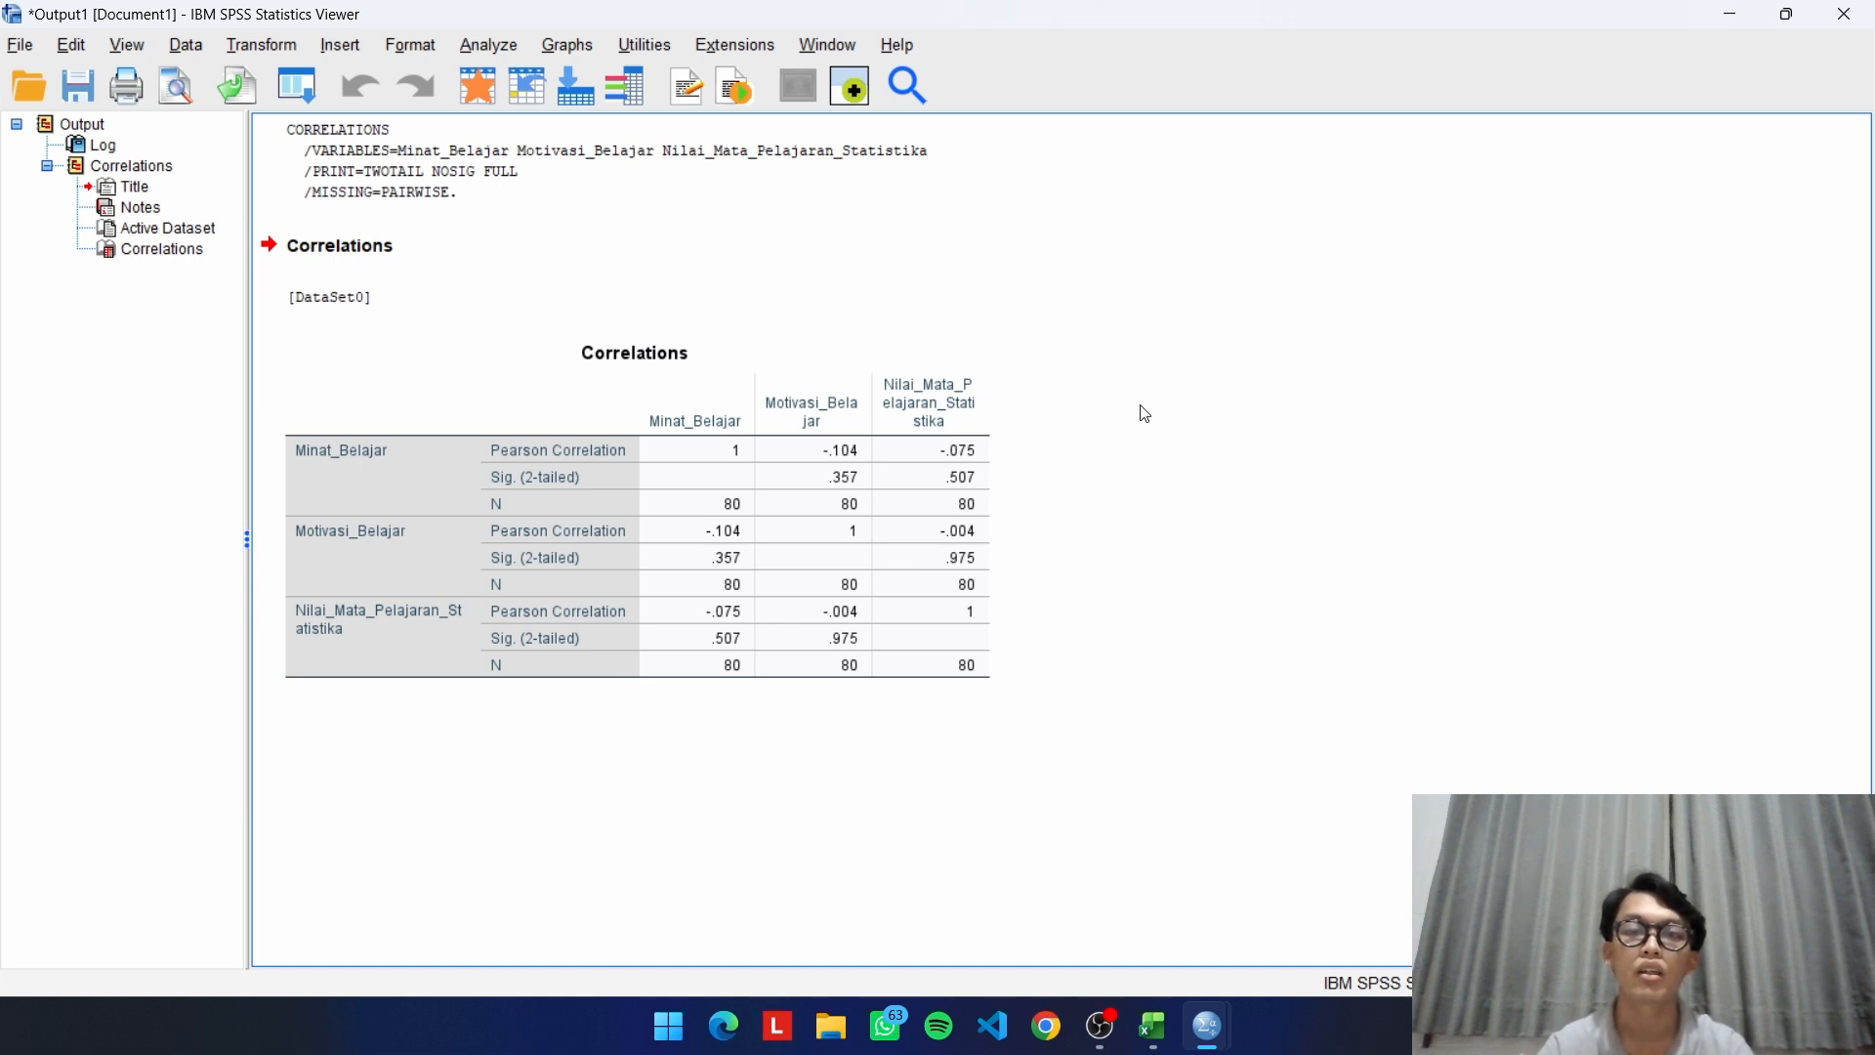
click(964, 519)
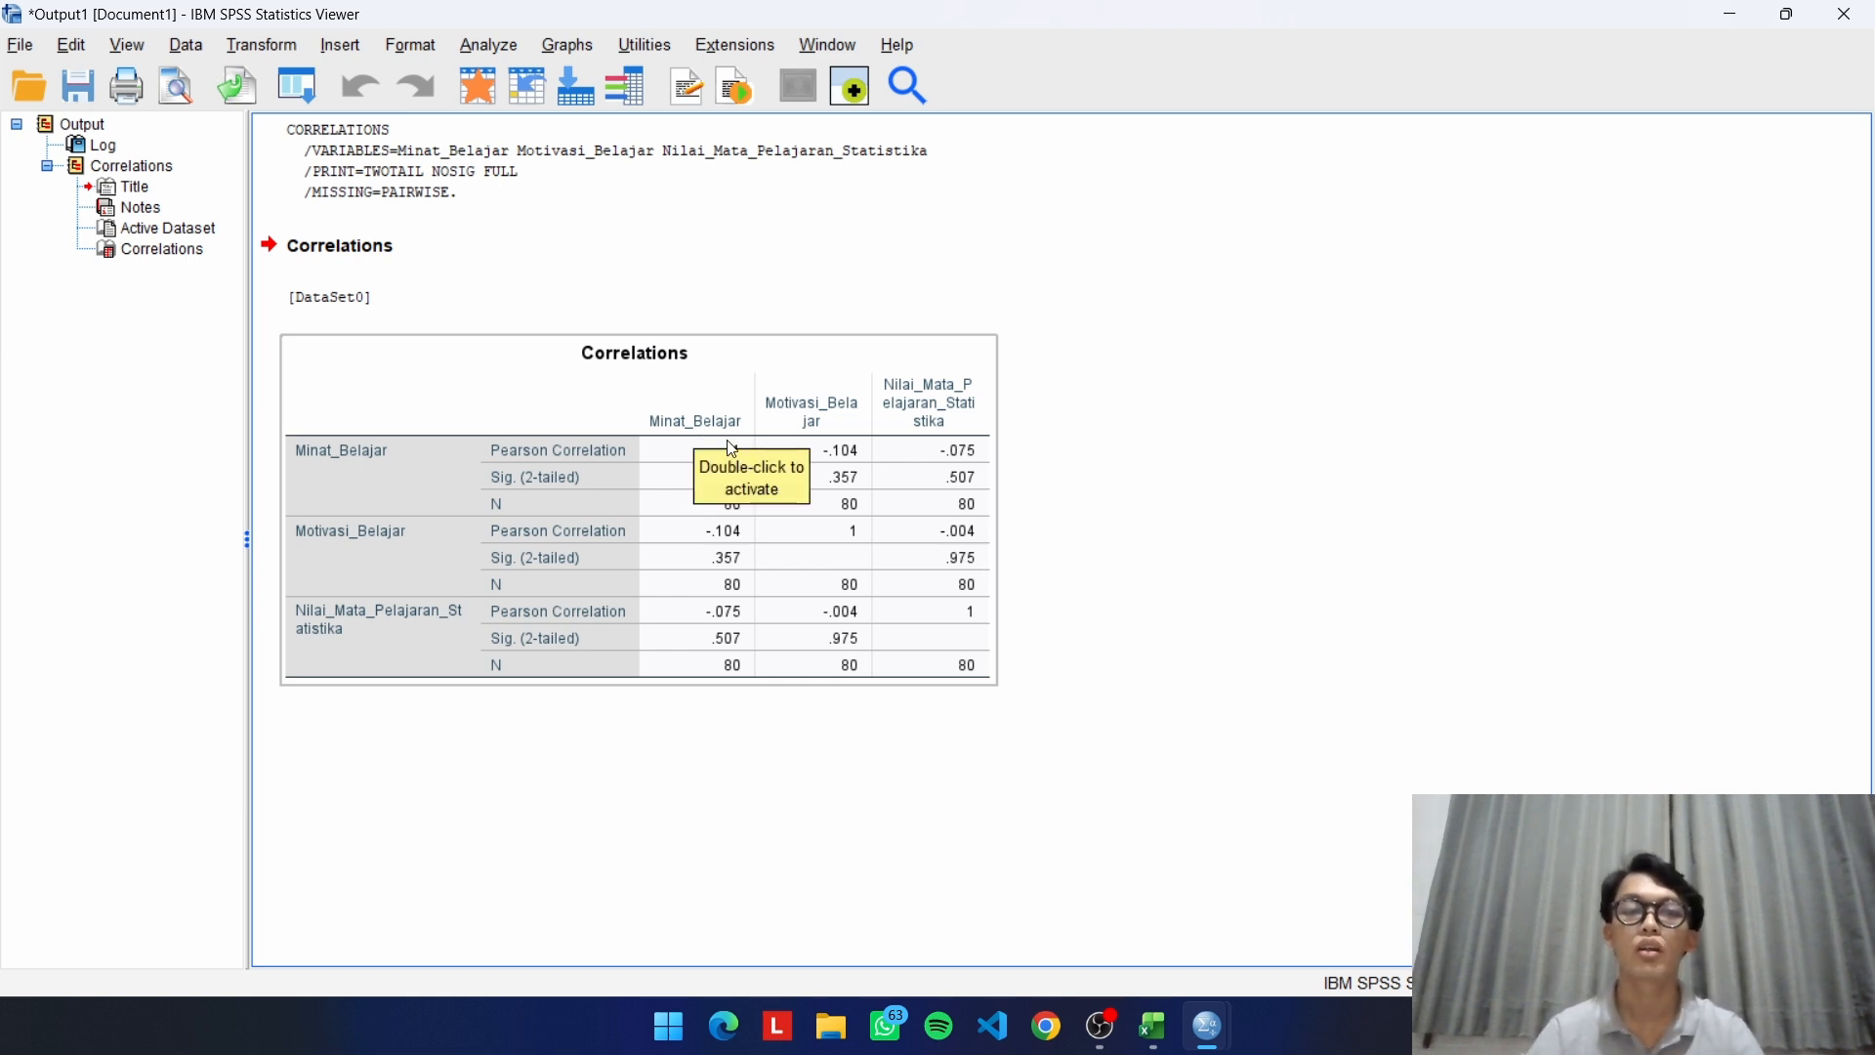
click(1011, 494)
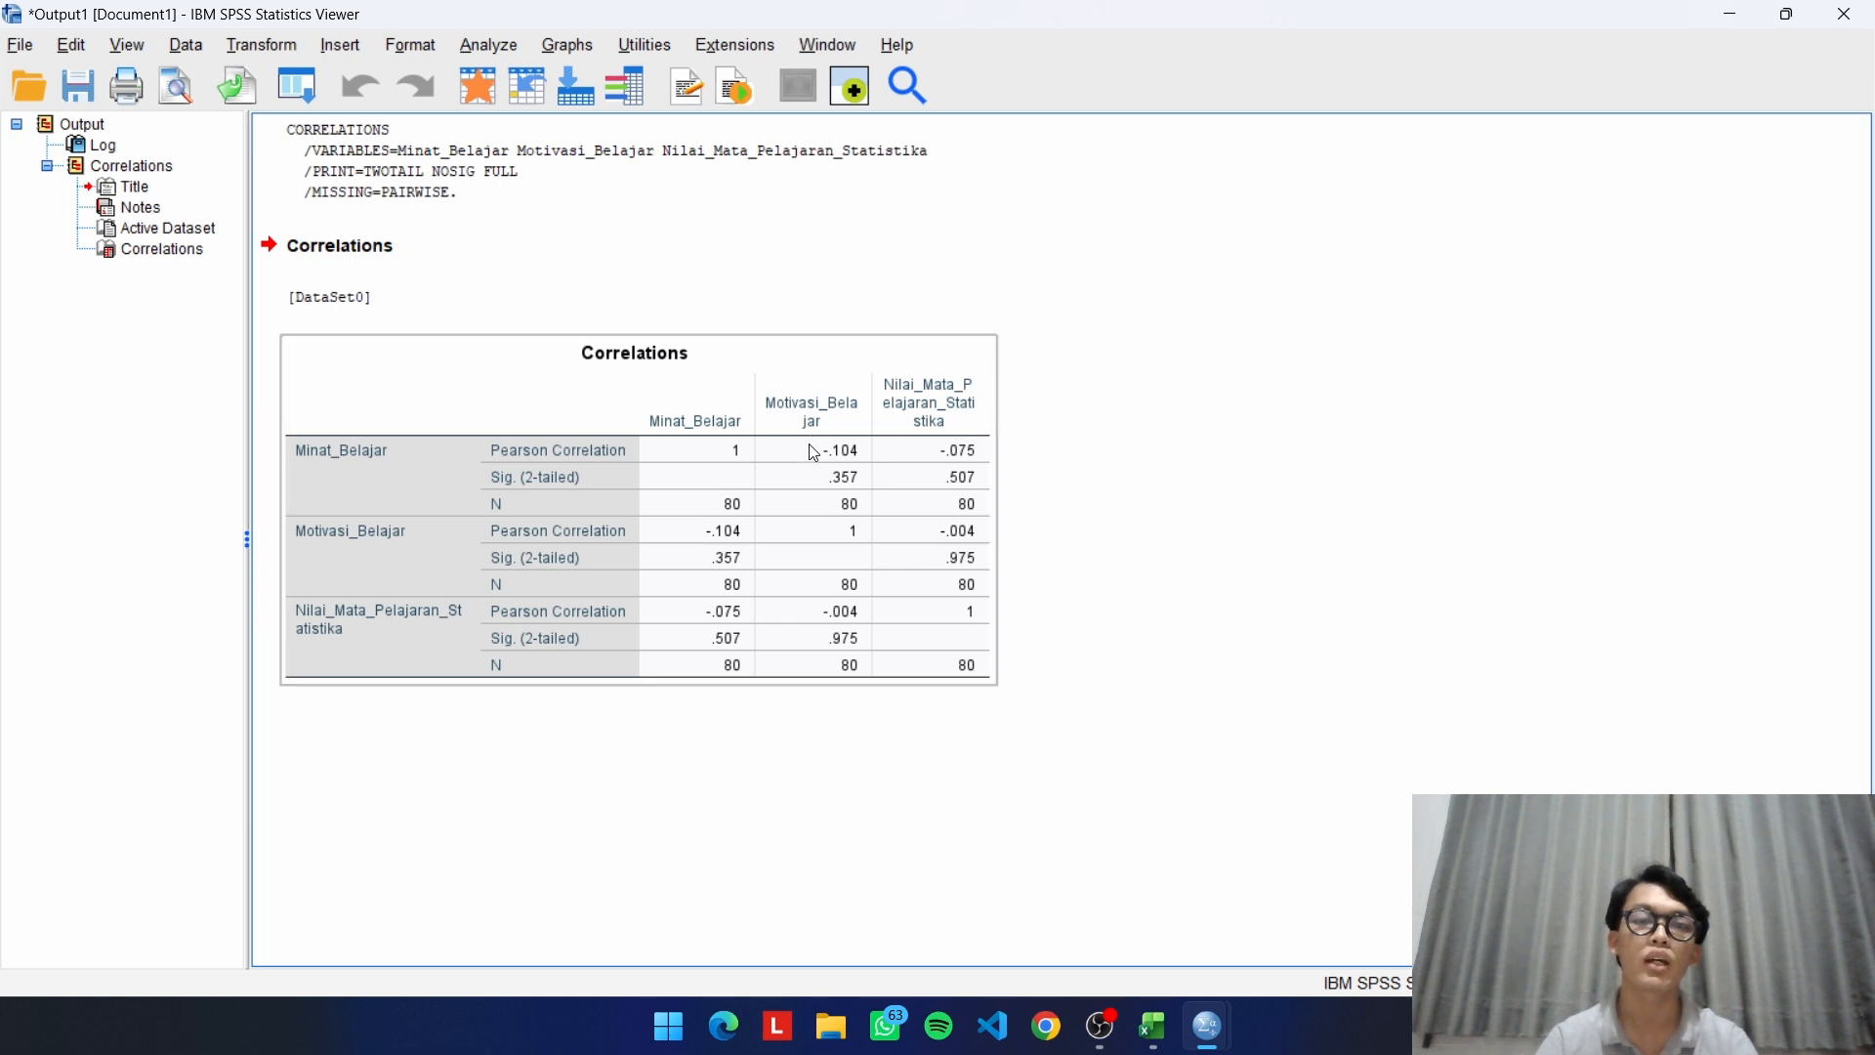
click(731, 564)
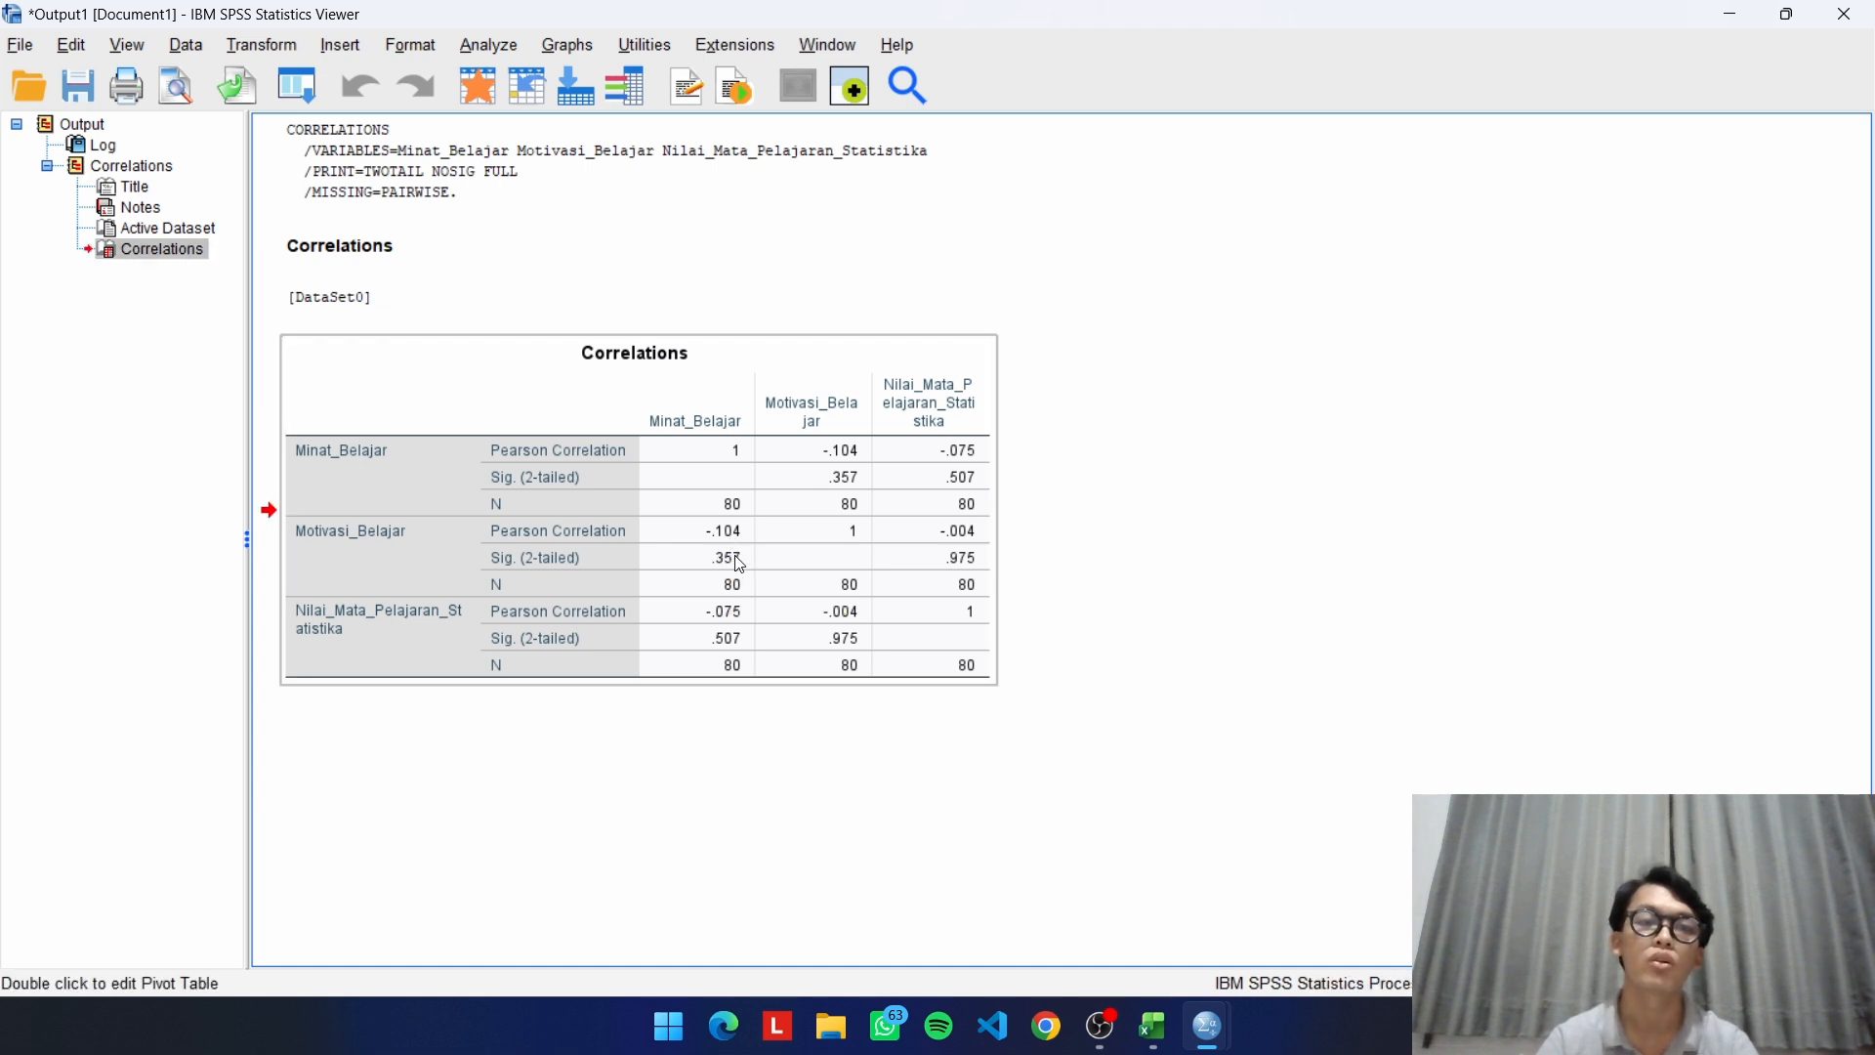